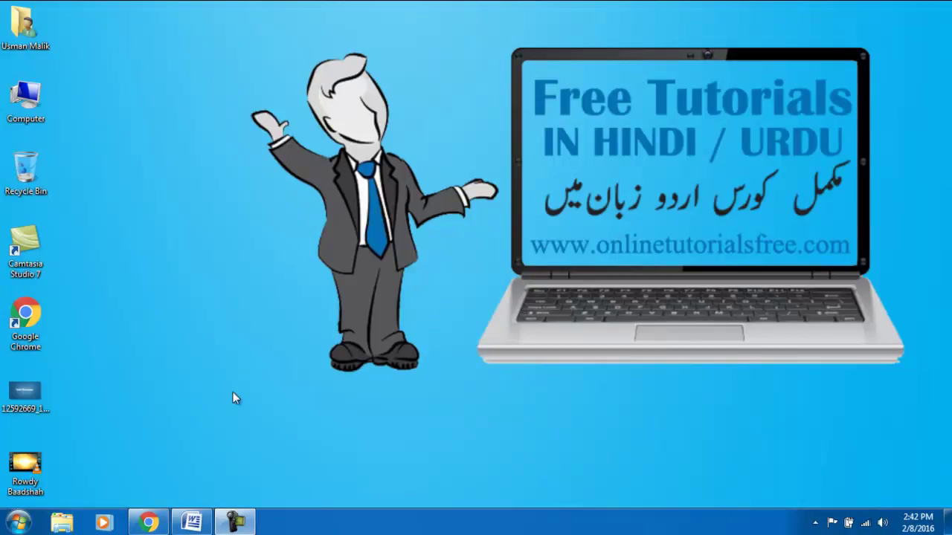
Step: Launch Microsoft Word from the taskbar to get a blank Document1
click(191, 523)
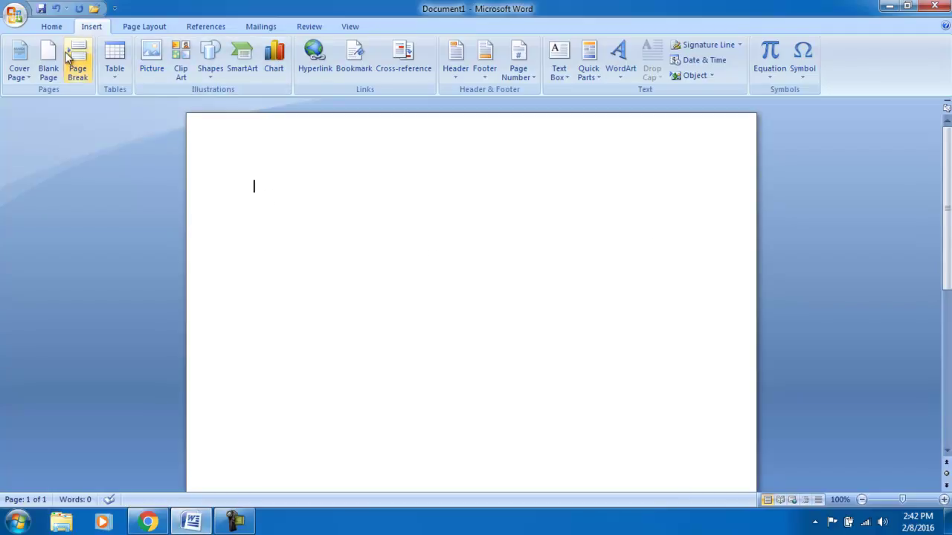
Step: Insert the Koala photo from the Sample Pictures folder
click(154, 61)
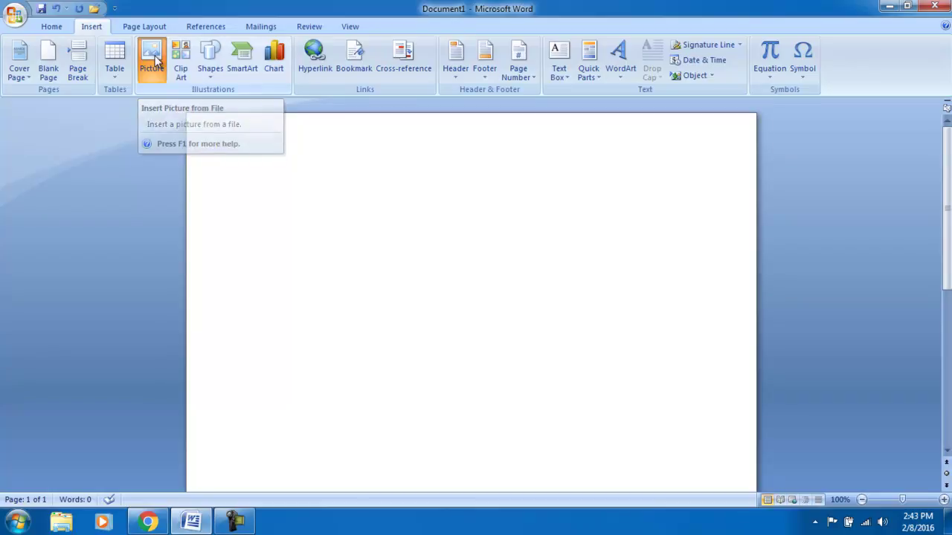
double_click(167, 167)
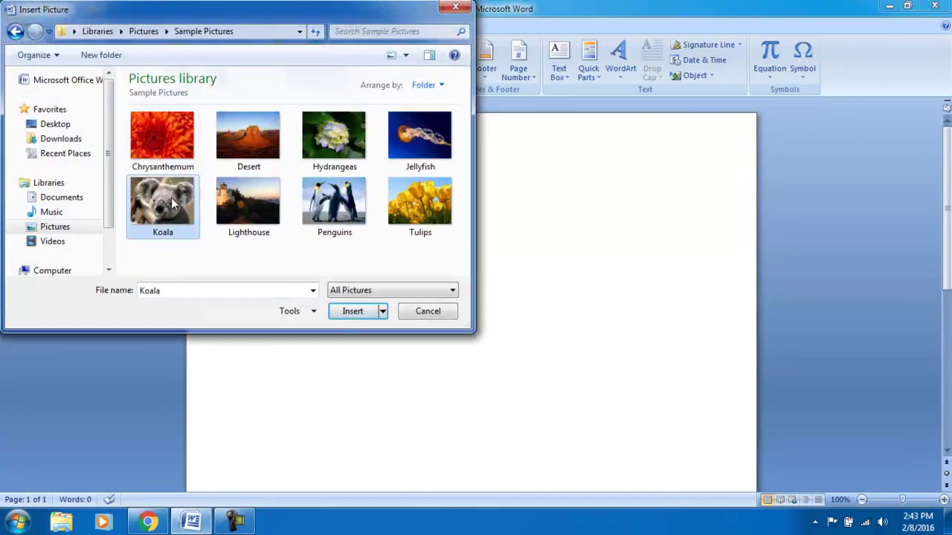
double_click(163, 202)
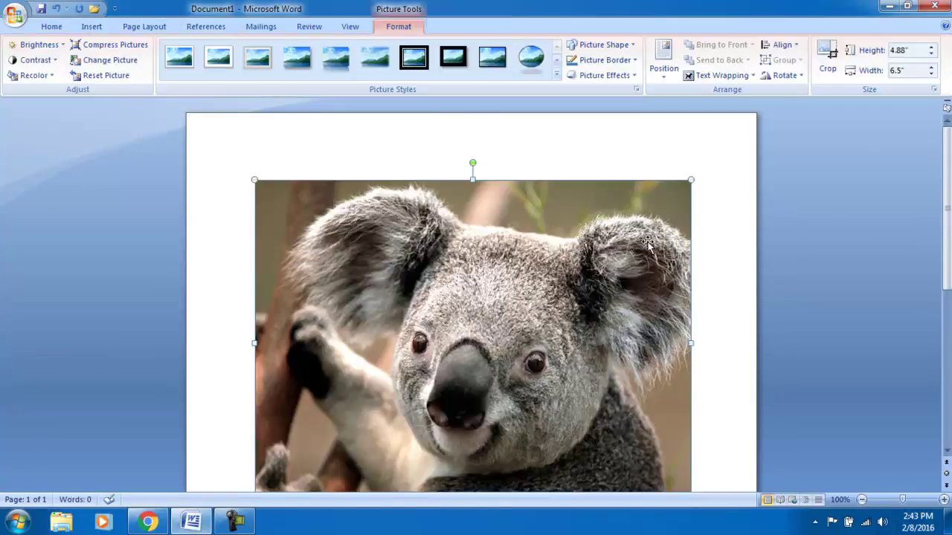
scroll(371, 227, down, 5)
scroll(370, 226, up, 5)
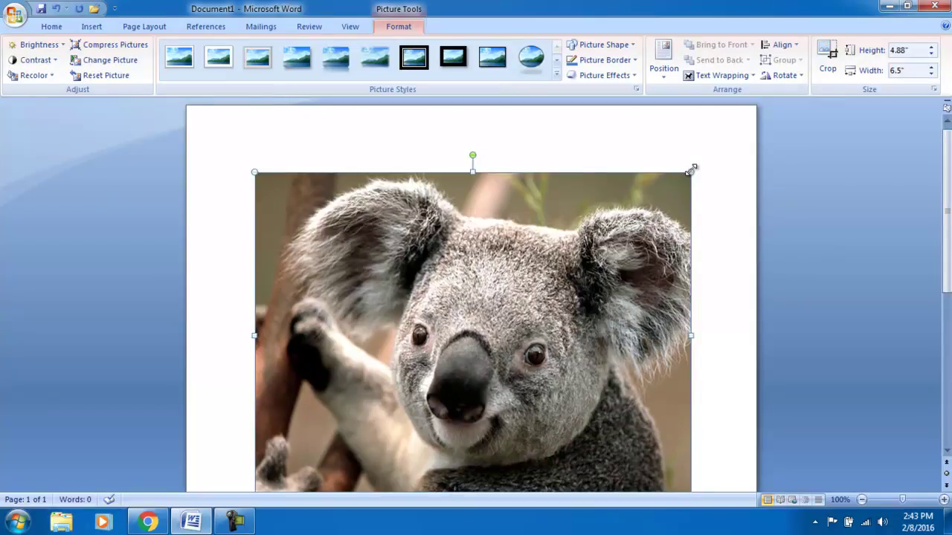
Step: Shrink the koala photo to about 2.88 by 3.21 inches using its sizing handles
mouse_move(691, 173)
mouse_down()
mouse_move(510, 286)
mouse_move(537, 286)
mouse_up()
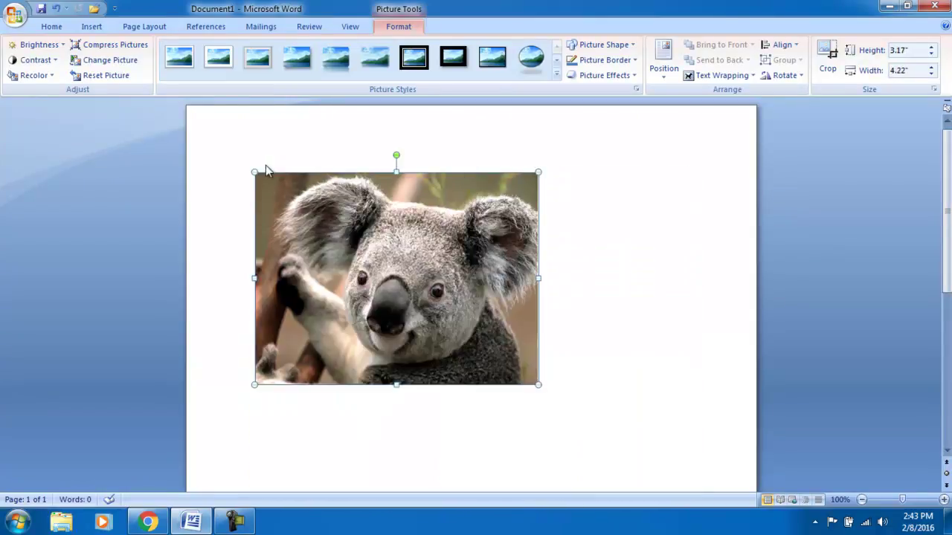
drag(251, 169, 278, 191)
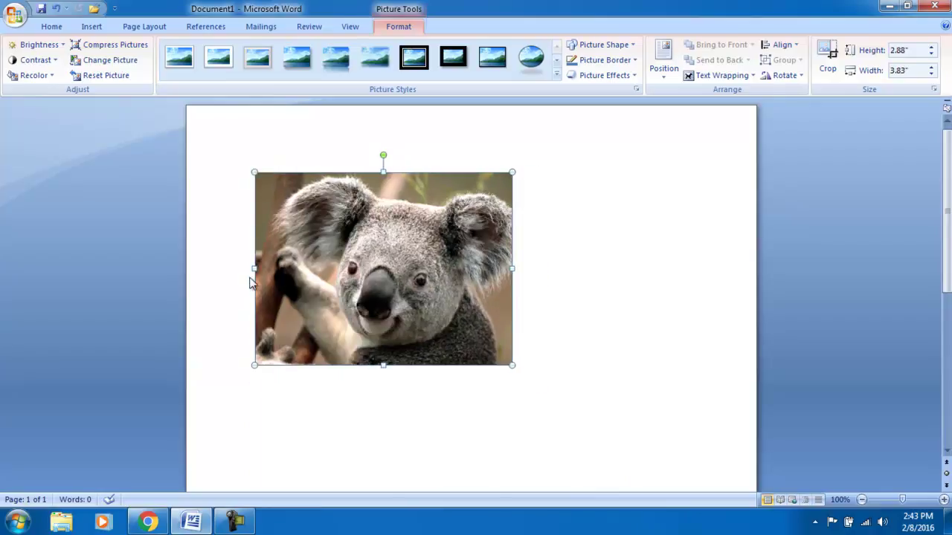
drag(512, 269, 470, 269)
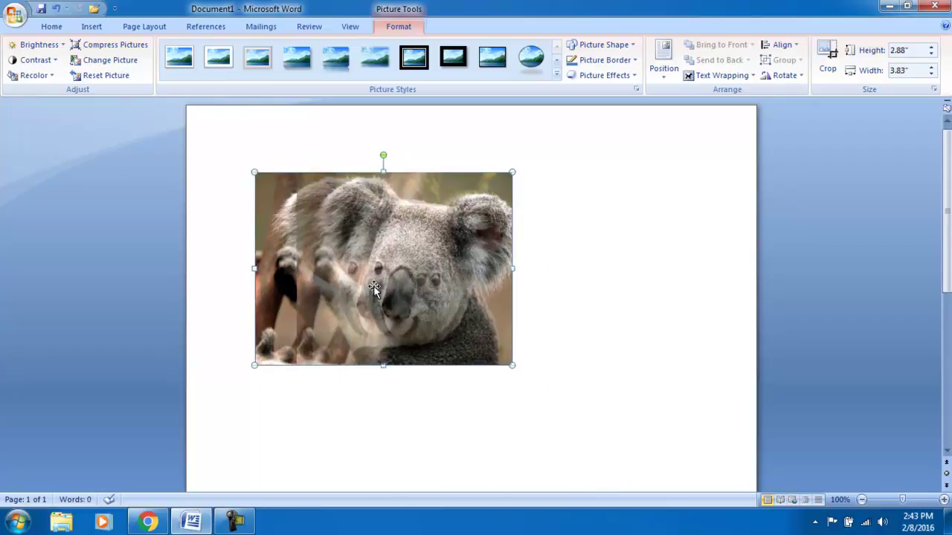
click(583, 215)
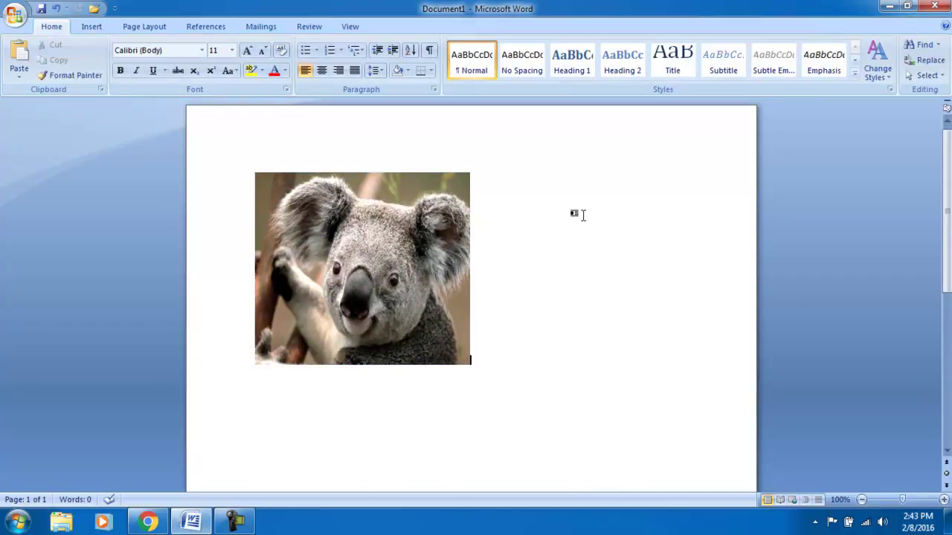
click(372, 250)
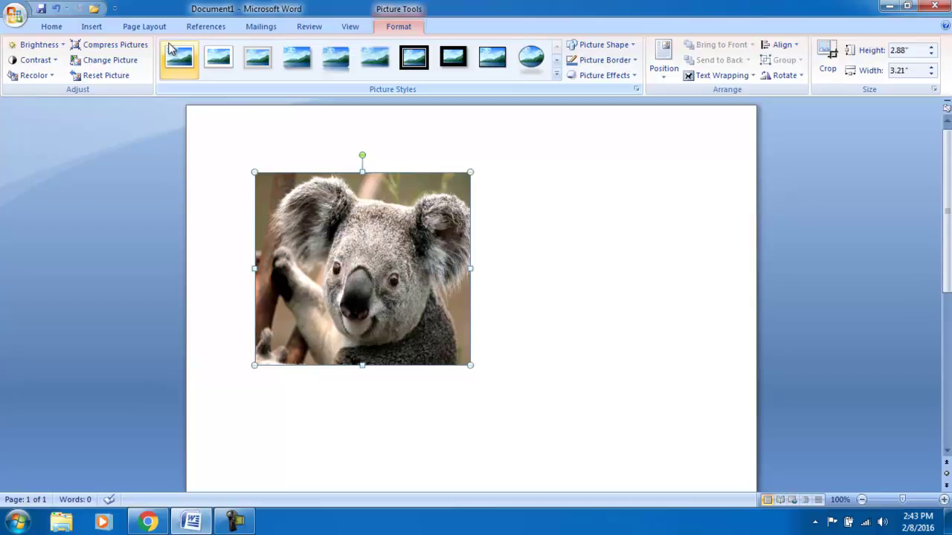
click(61, 47)
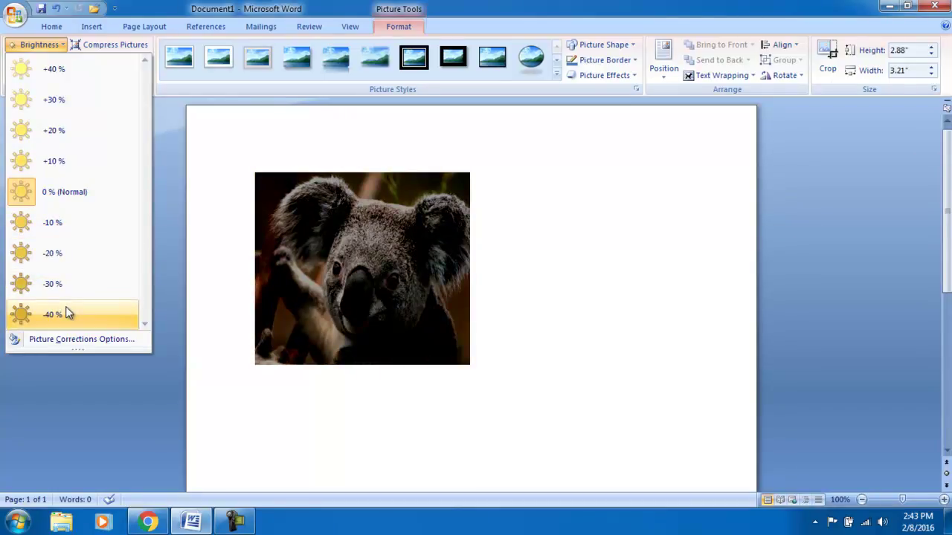
click(70, 197)
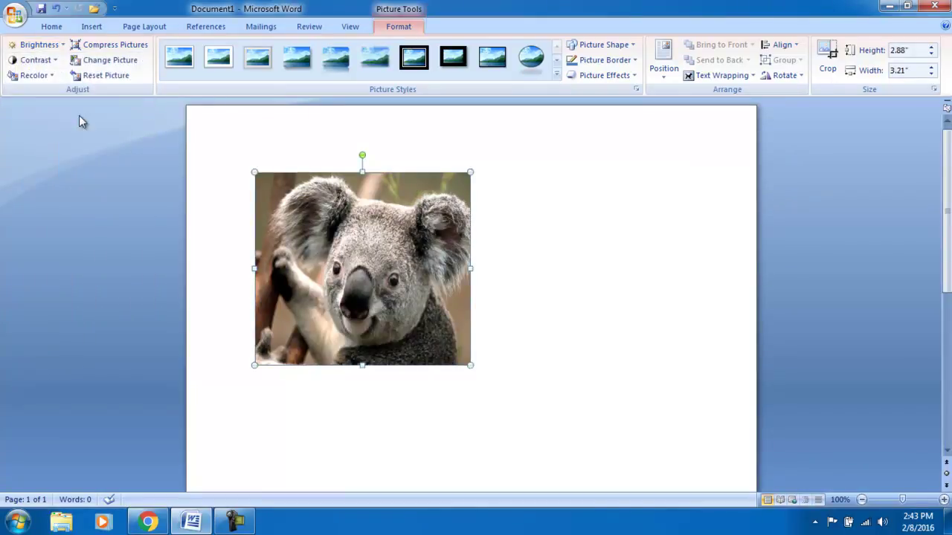
click(57, 62)
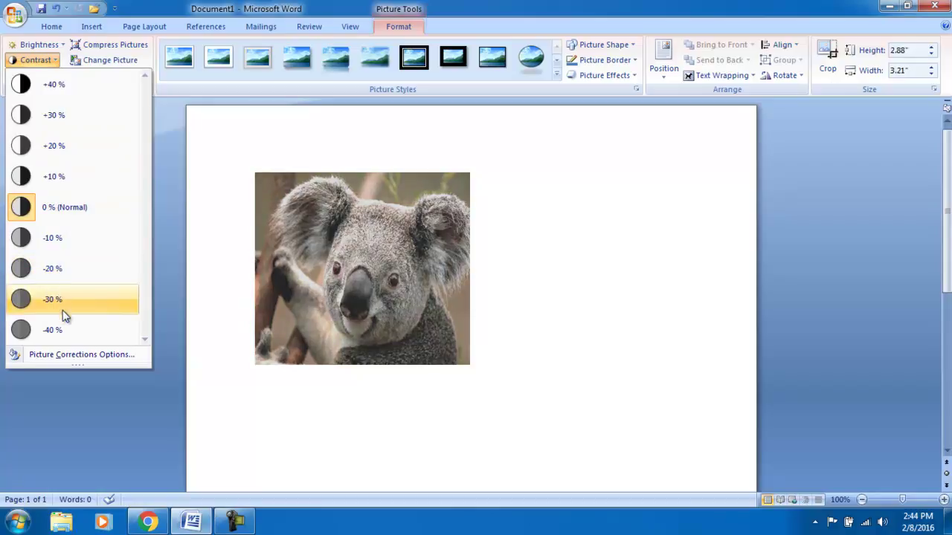
Step: Close the Contrast and Recolor galleries without changes and bring up Compress Pictures
click(160, 170)
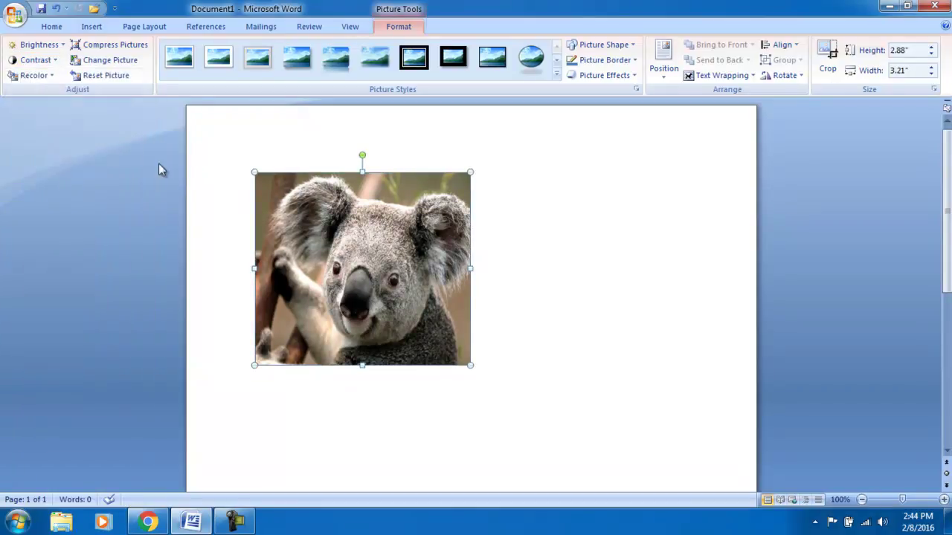
click(52, 75)
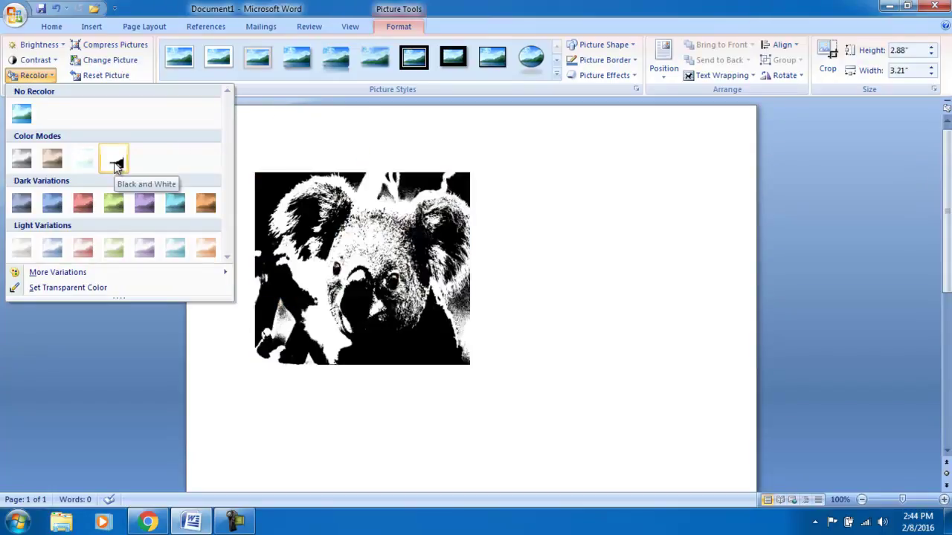
click(281, 131)
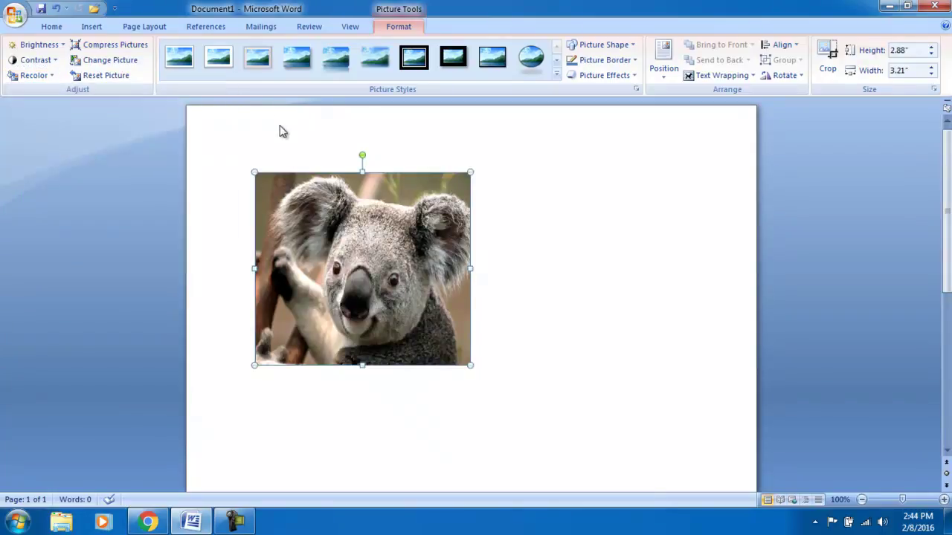
click(138, 46)
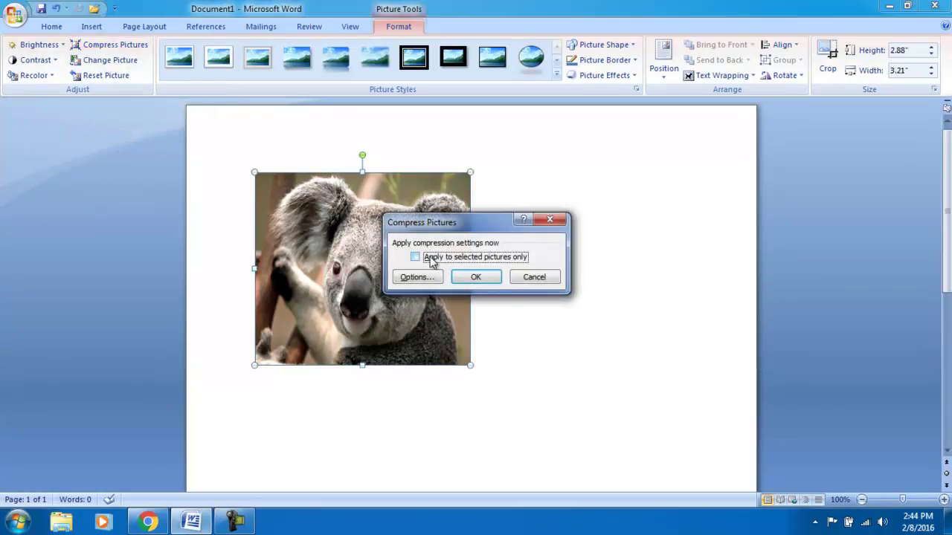
Step: Compress the koala photo with 'Apply to selected pictures only' checked
click(419, 257)
click(482, 278)
click(559, 268)
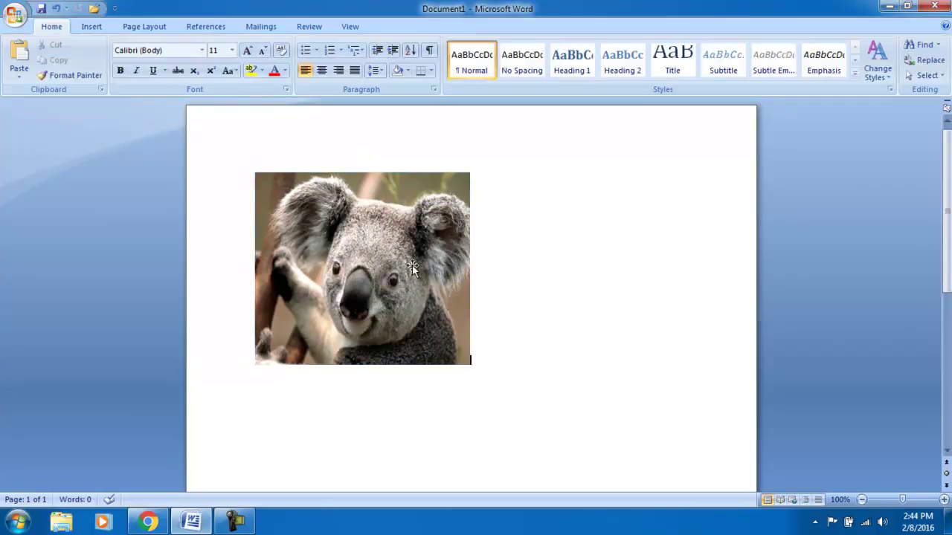
Step: Swap the koala for the Penguins sample photo via Change Picture
click(378, 257)
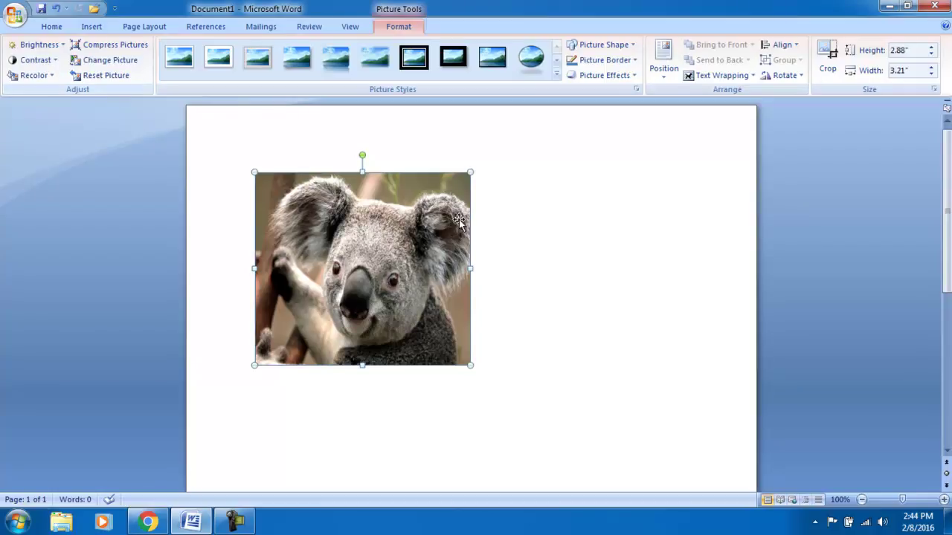
click(127, 65)
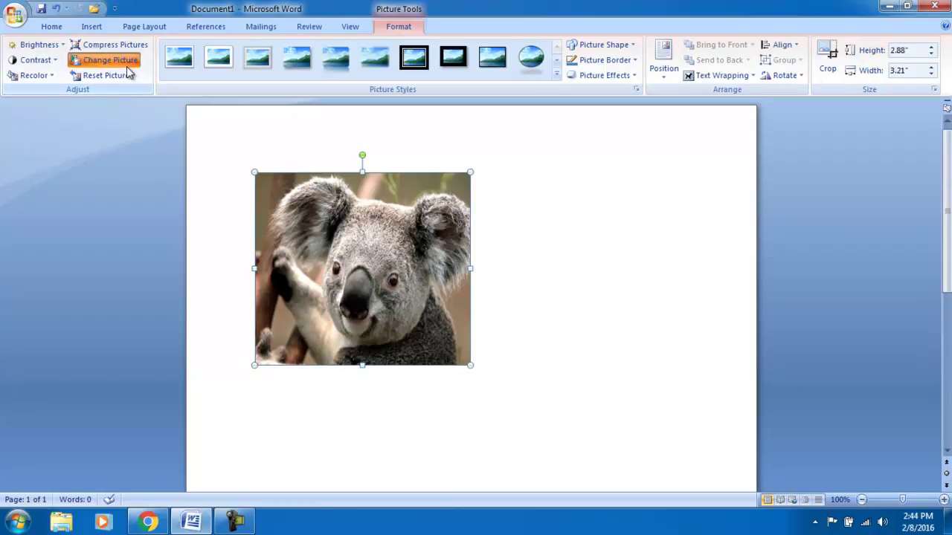
click(338, 207)
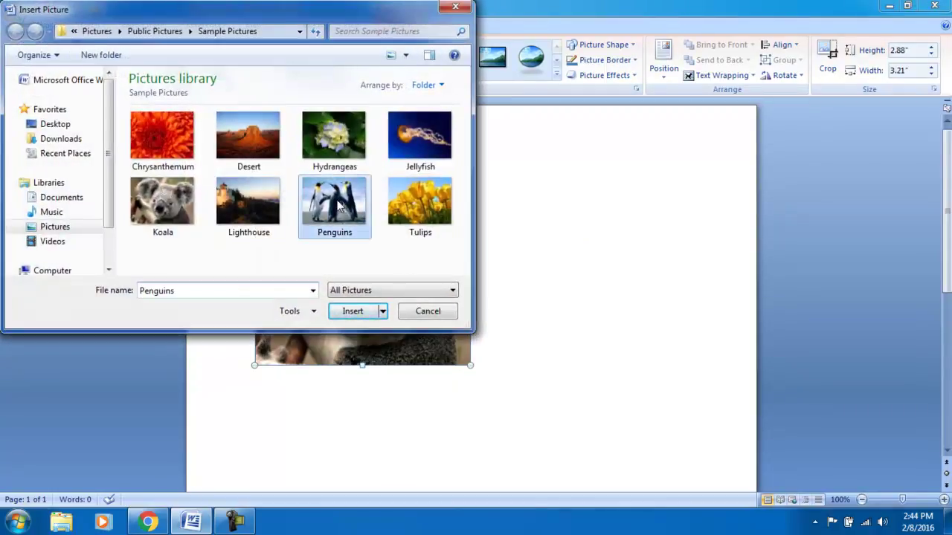
double_click(338, 207)
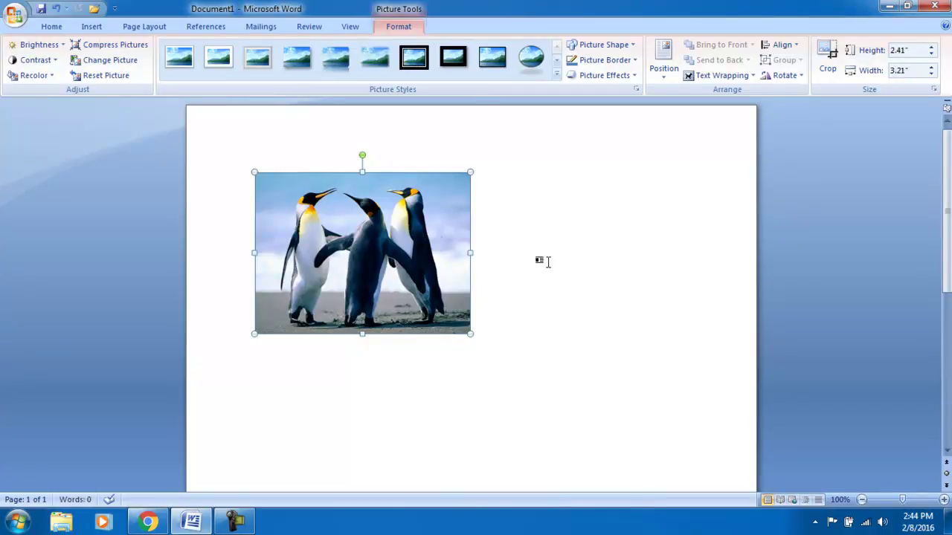
click(548, 262)
Step: Apply the Reflected Bevel, White picture style to the penguins photo
click(335, 238)
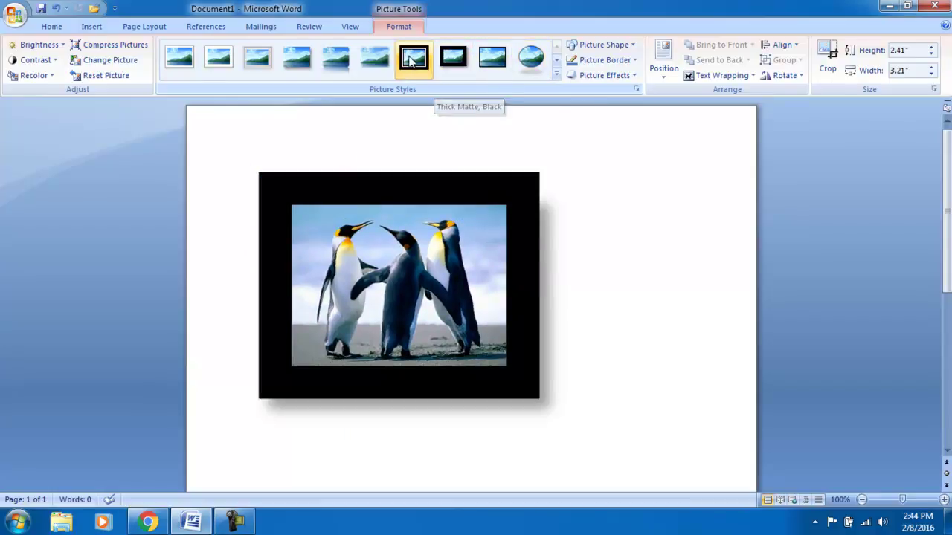
click(557, 74)
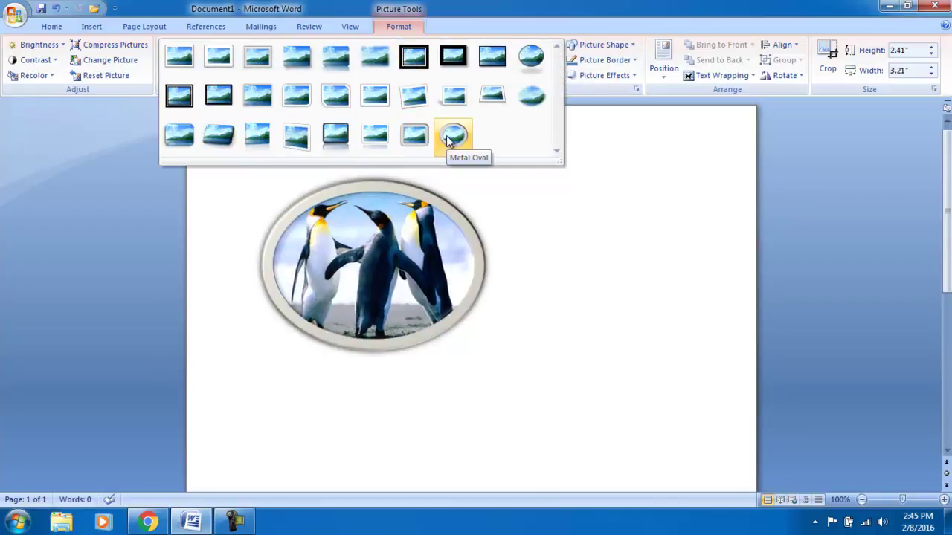
click(380, 136)
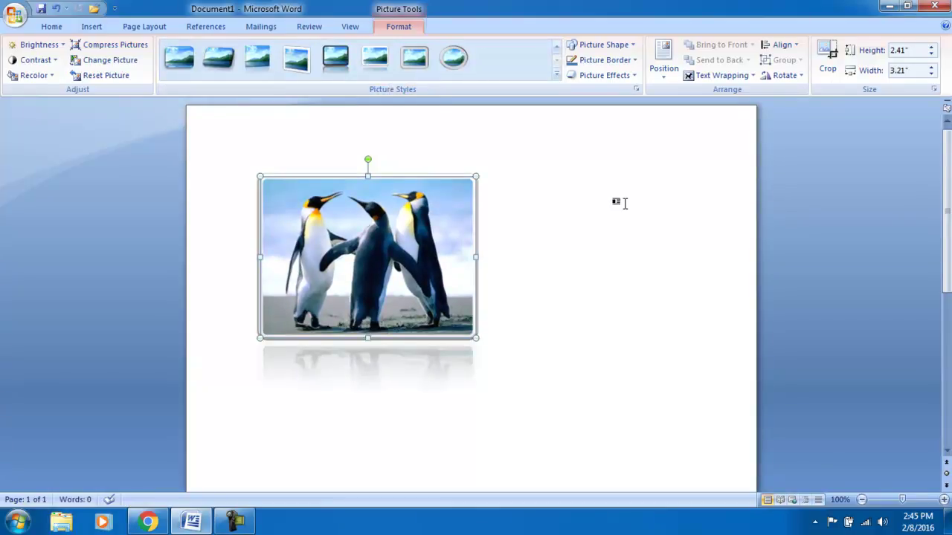
Step: Reshape the penguins photo into a smiley face
click(633, 46)
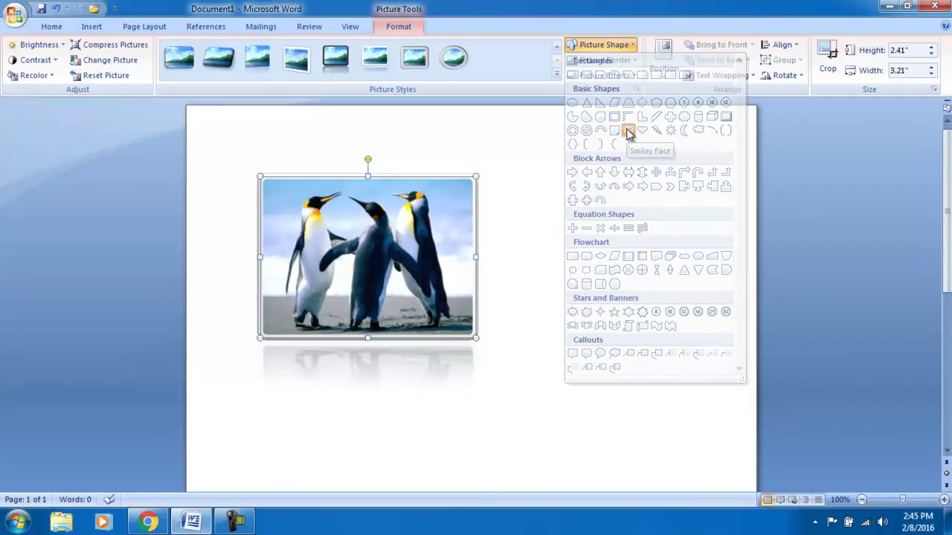
click(628, 132)
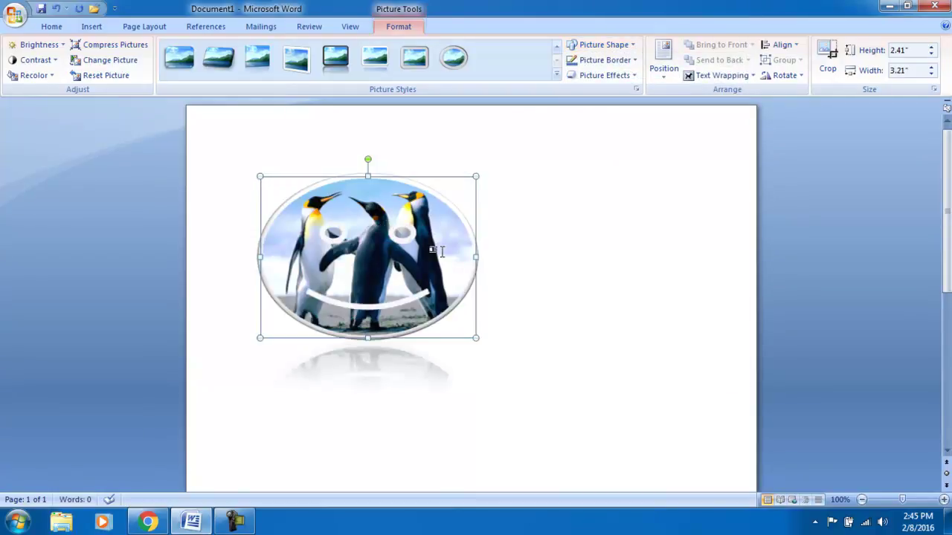
click(593, 258)
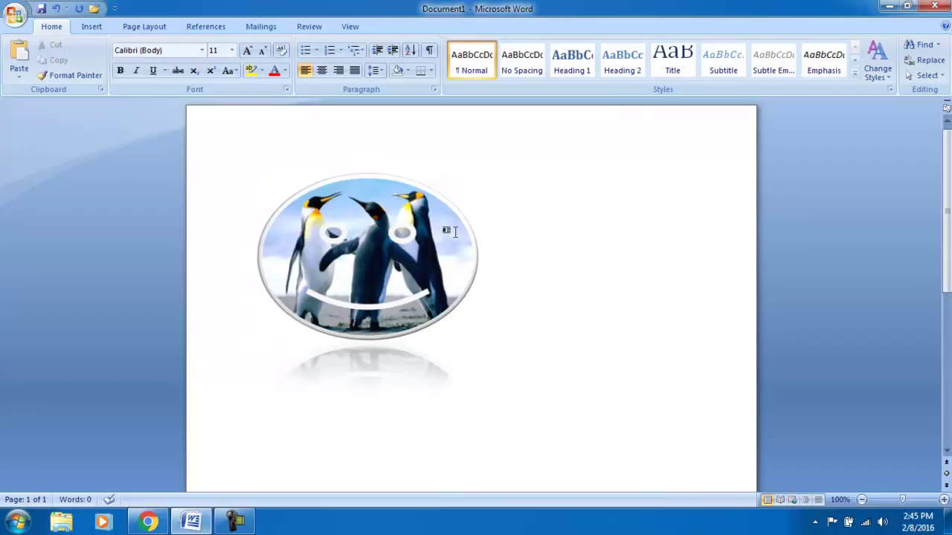
Step: Change the picture shape to the 6-point star from Stars and Banners
click(355, 210)
double_click(415, 205)
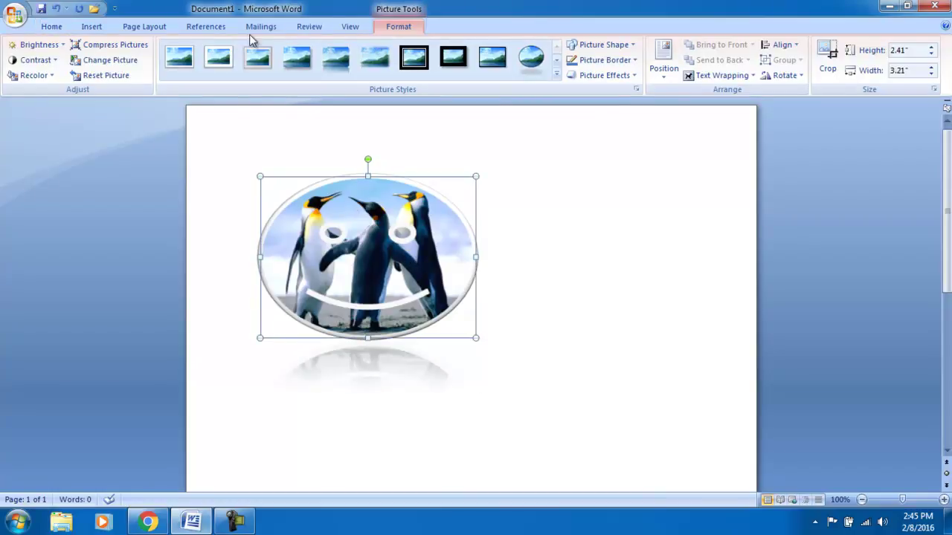
click(629, 44)
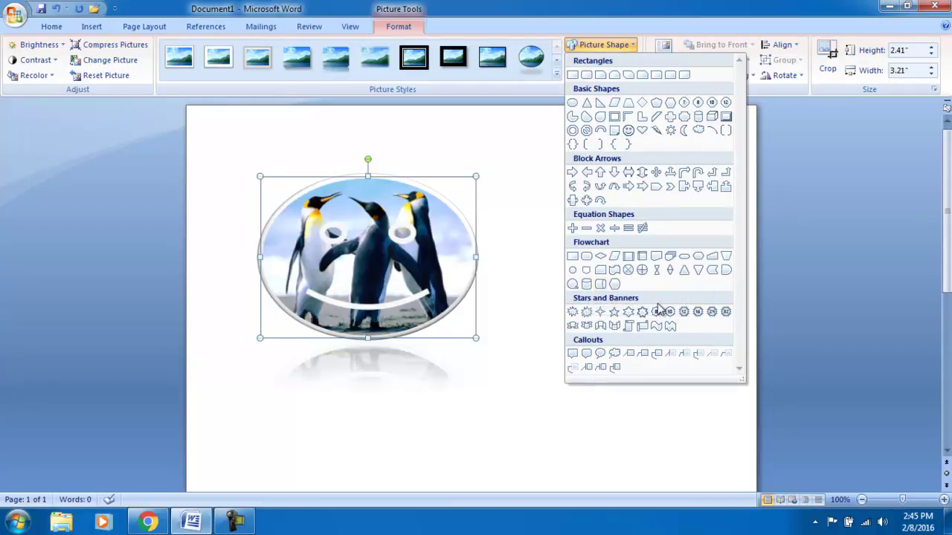
click(630, 313)
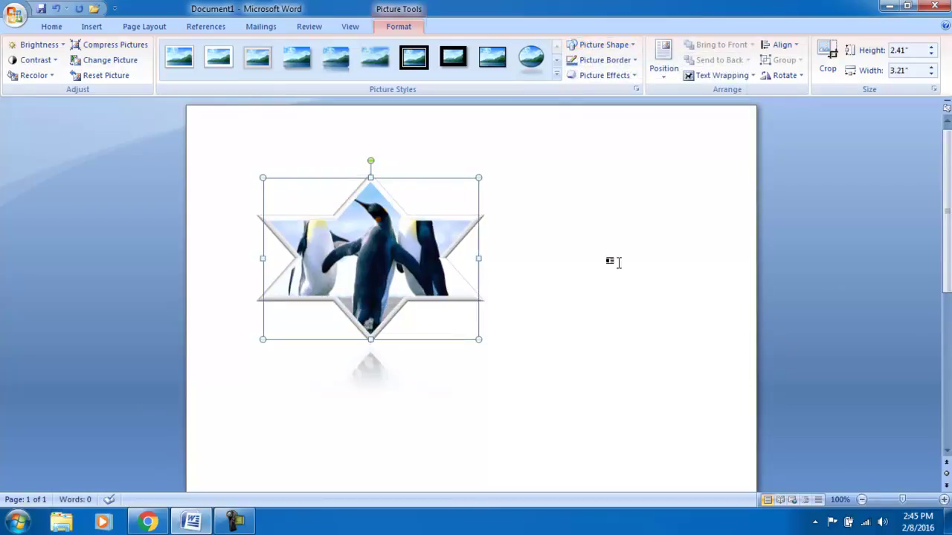
click(531, 263)
click(365, 223)
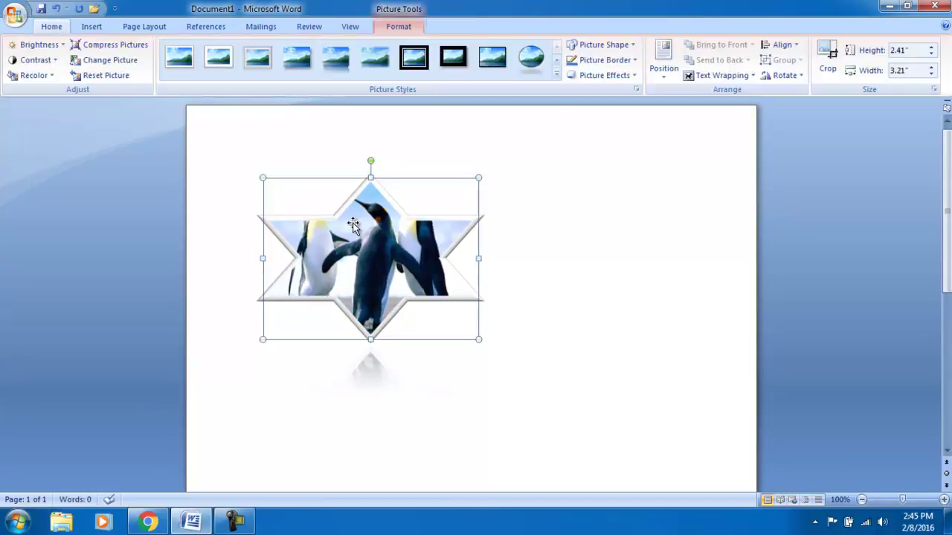
Step: Give the star picture a red border from Standard Colors
click(634, 60)
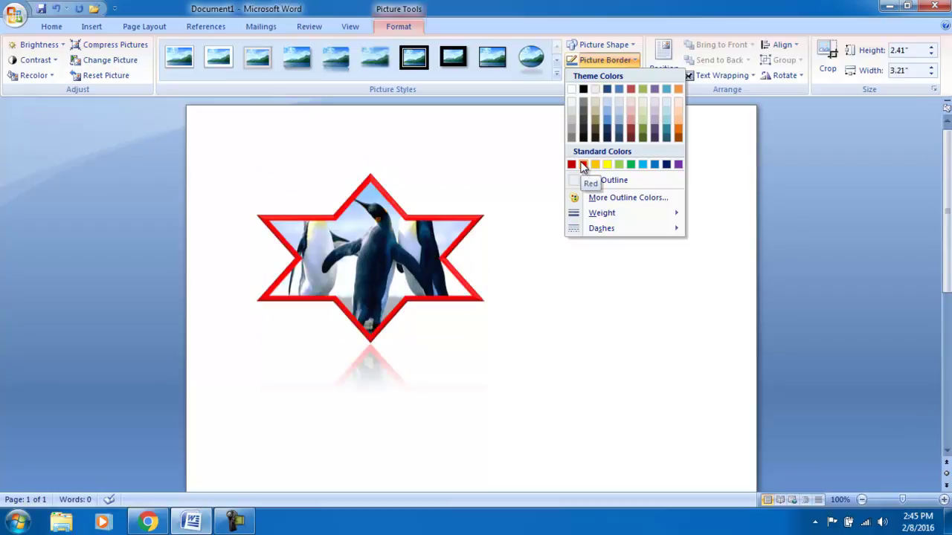
click(583, 164)
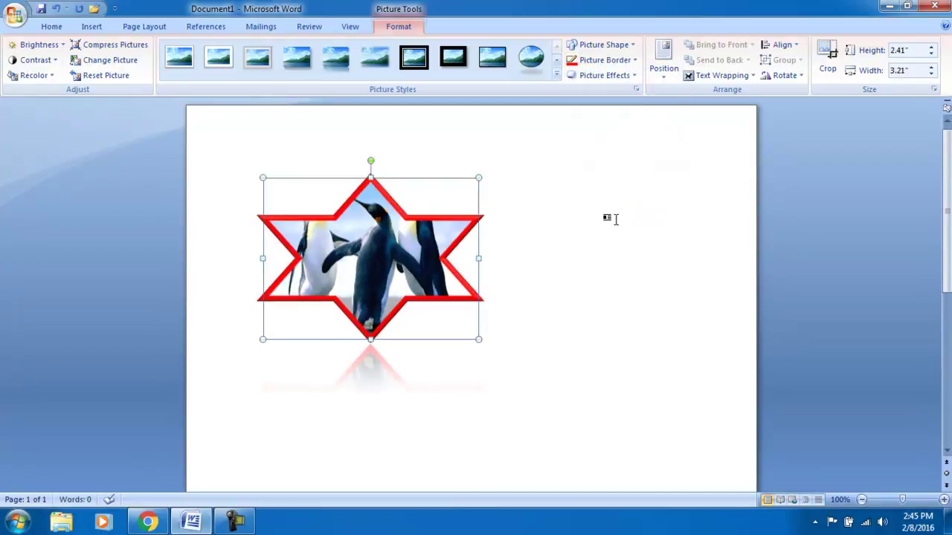
click(637, 78)
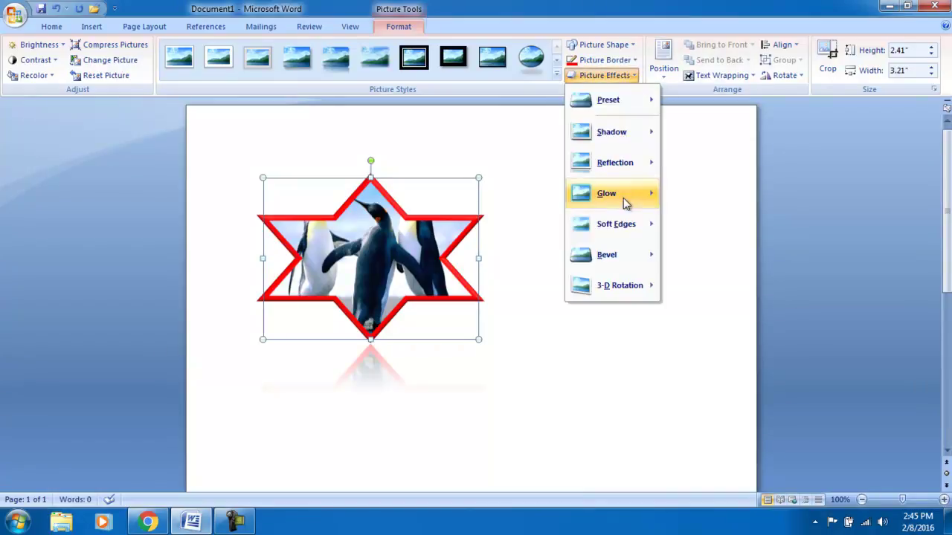
mouse_move(619, 286)
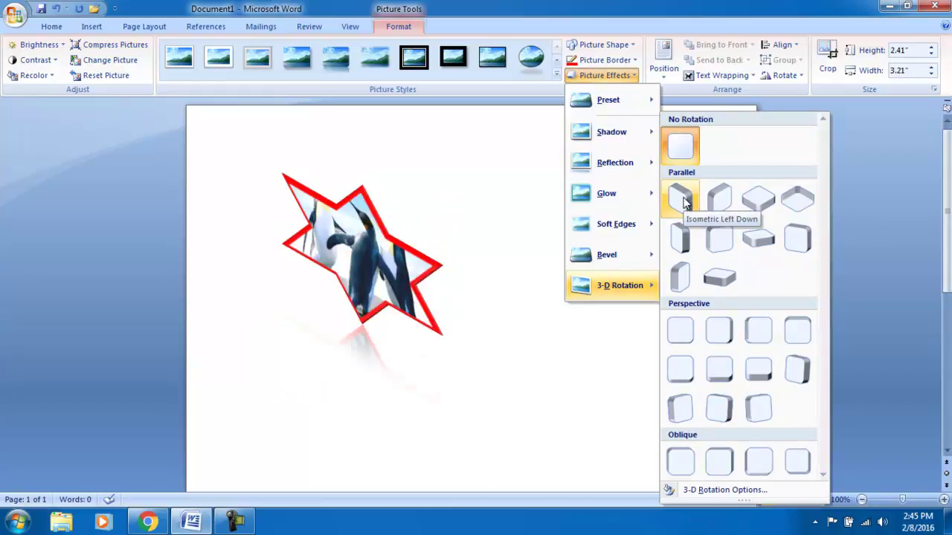
Step: Apply a Parallel 3-D rotation preset and enlarge the star picture to 2.62 × 4.1 inches
click(682, 234)
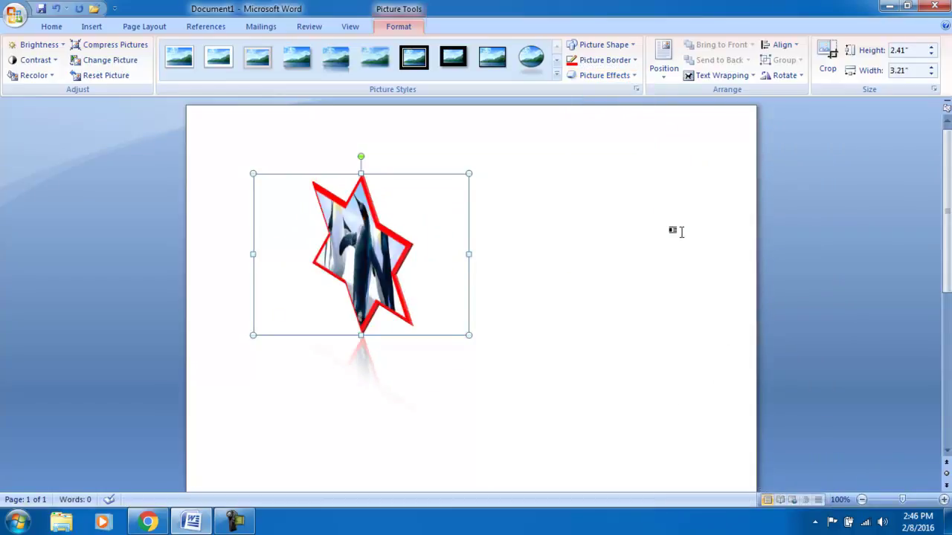
click(931, 53)
click(931, 54)
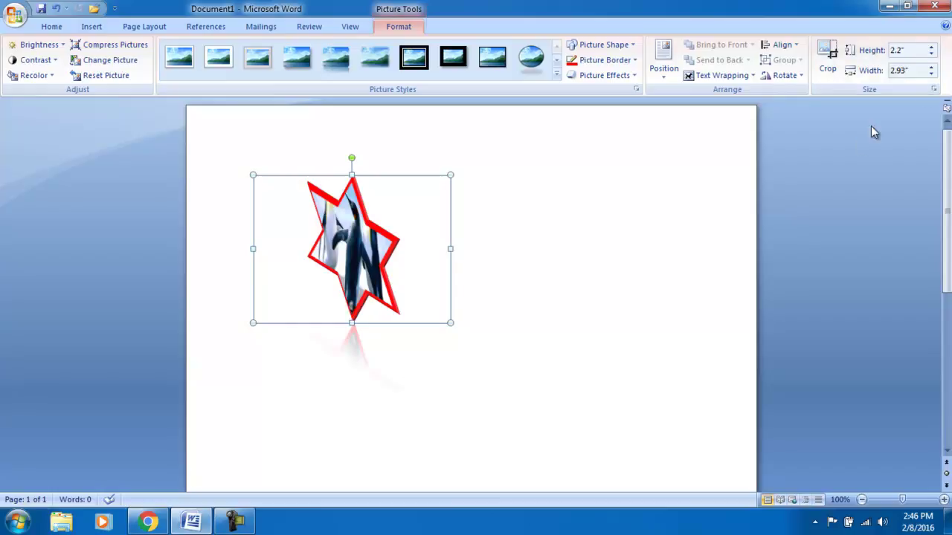
click(931, 49)
click(931, 49)
click(931, 70)
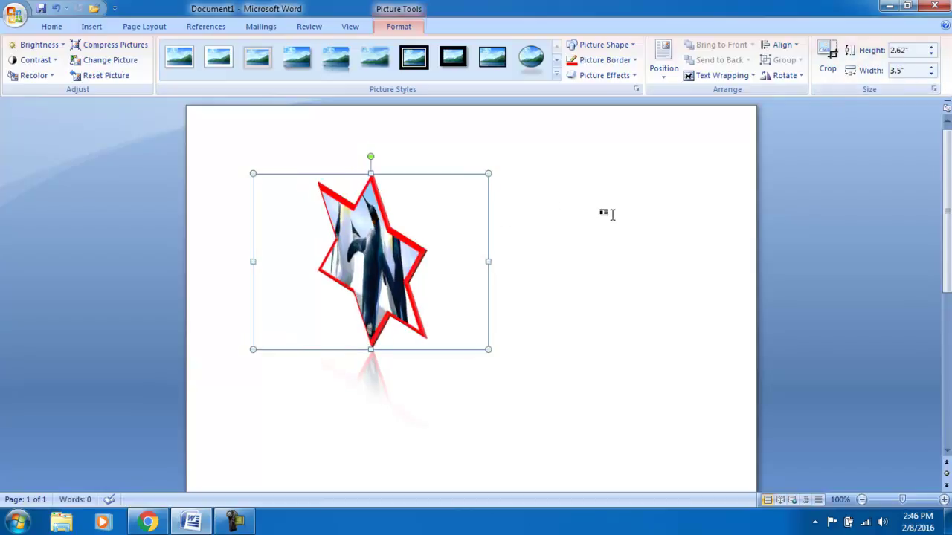
drag(489, 263, 609, 239)
click(605, 238)
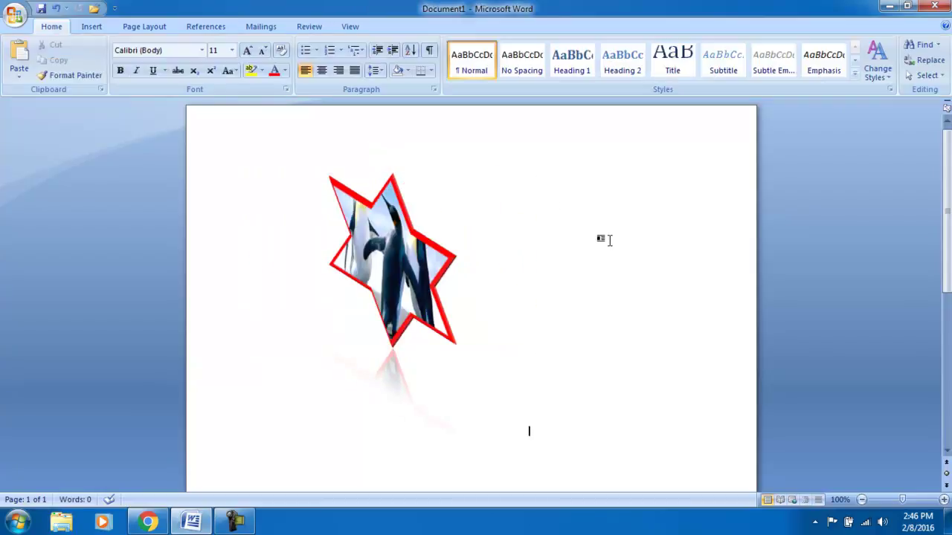
click(419, 207)
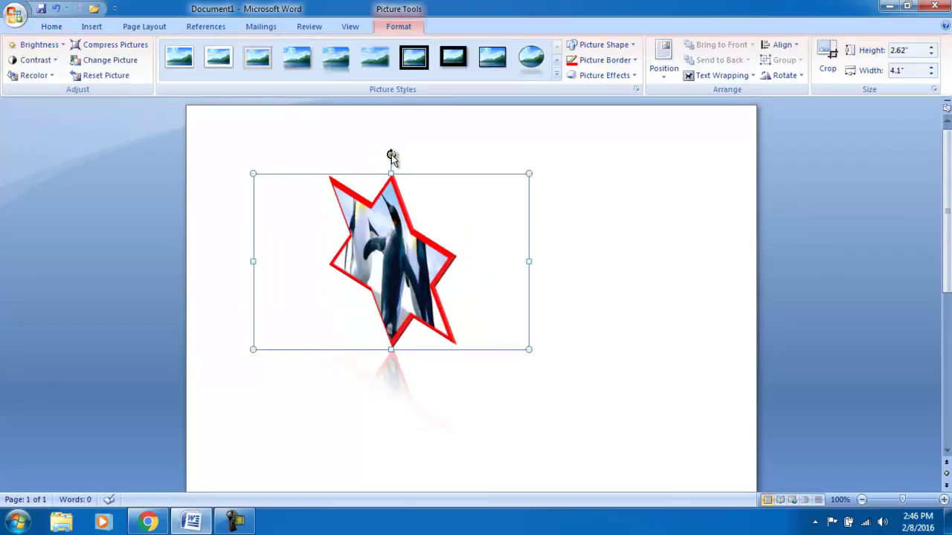
Step: Rotate the star picture to a diagonal tilt with its green rotation handle
drag(391, 157, 465, 250)
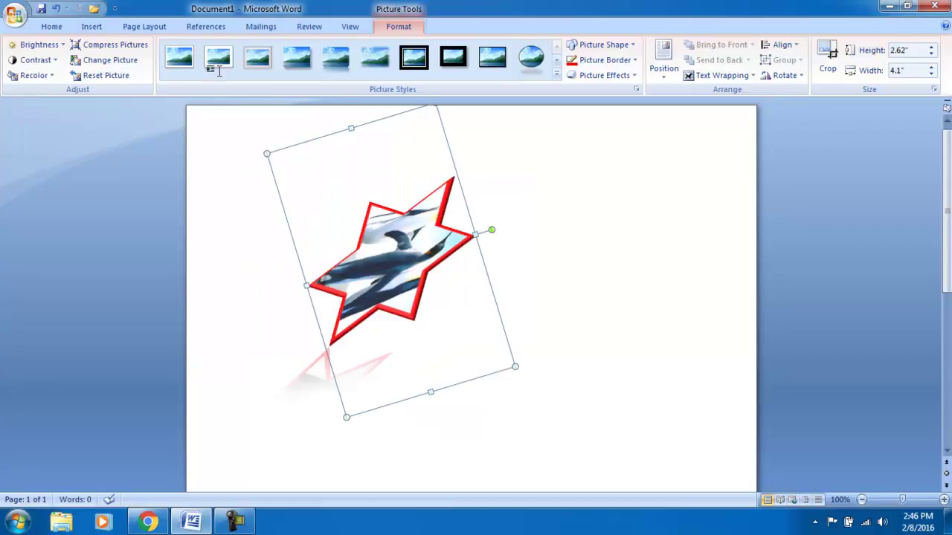
click(528, 395)
click(92, 27)
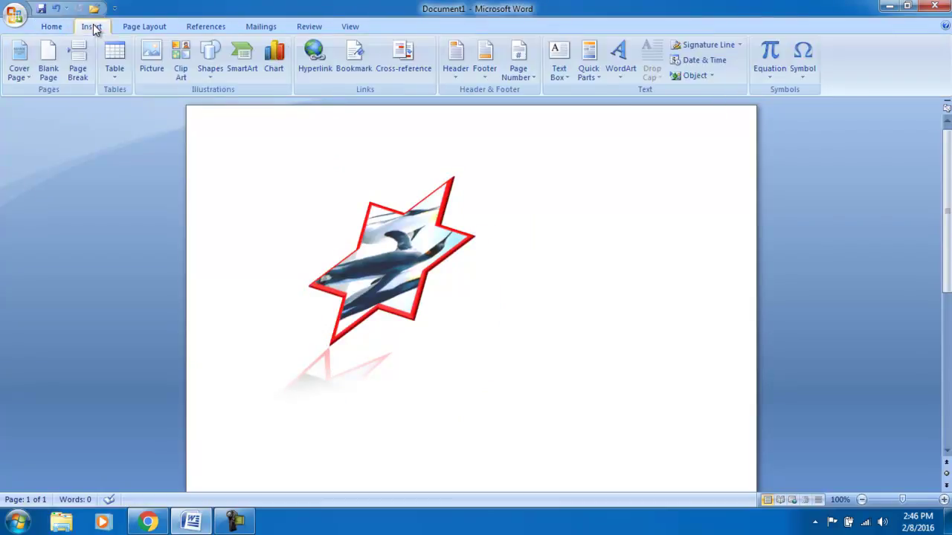
Step: Search clip art for 'sports', including online clips, and insert the football helmet clip
click(182, 68)
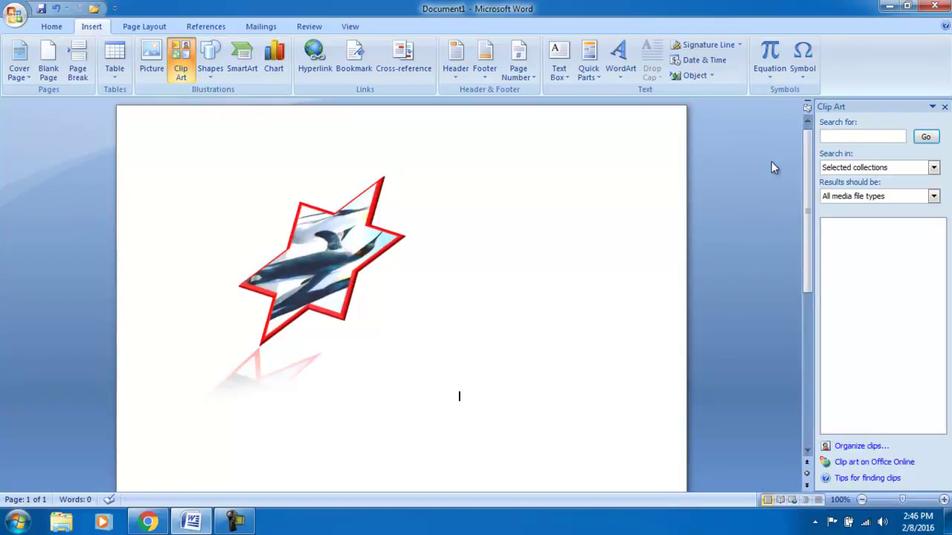
click(849, 136)
text(computer)
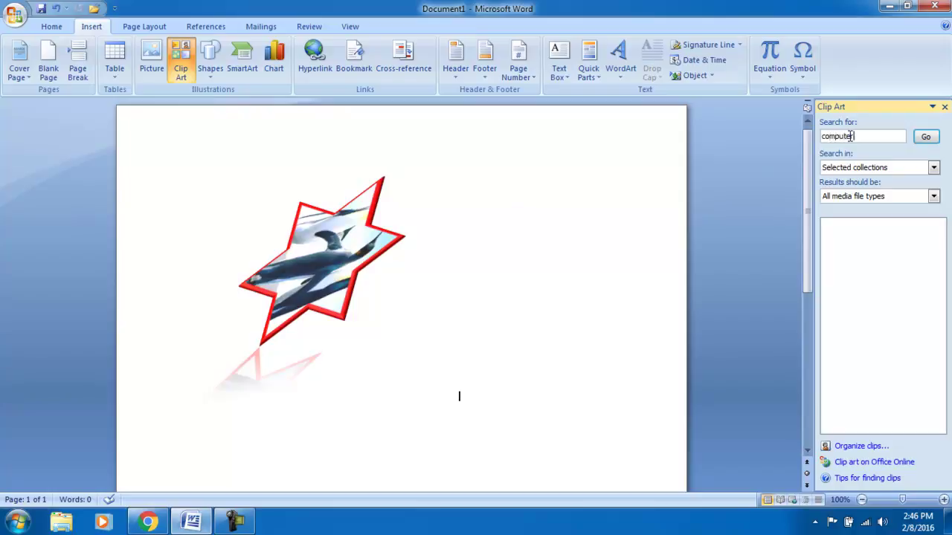
key(Return)
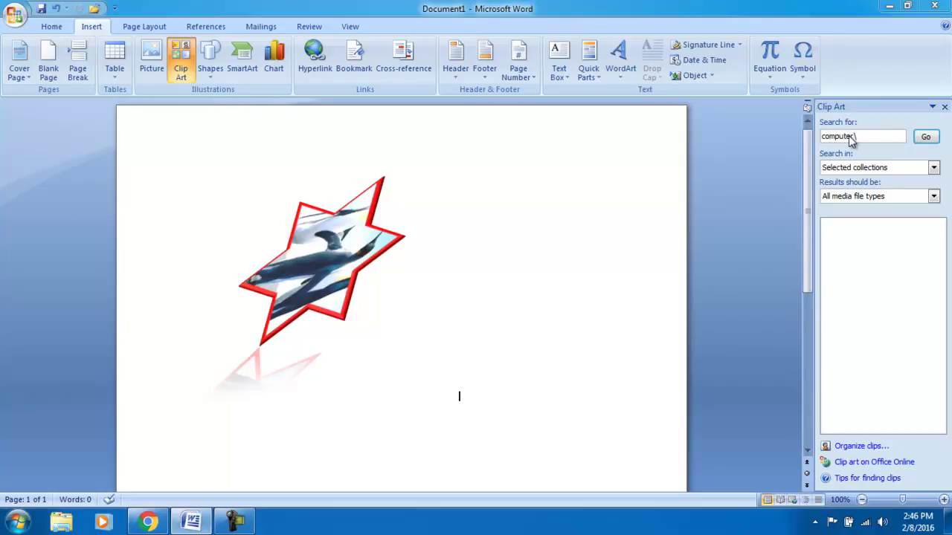
key(Return)
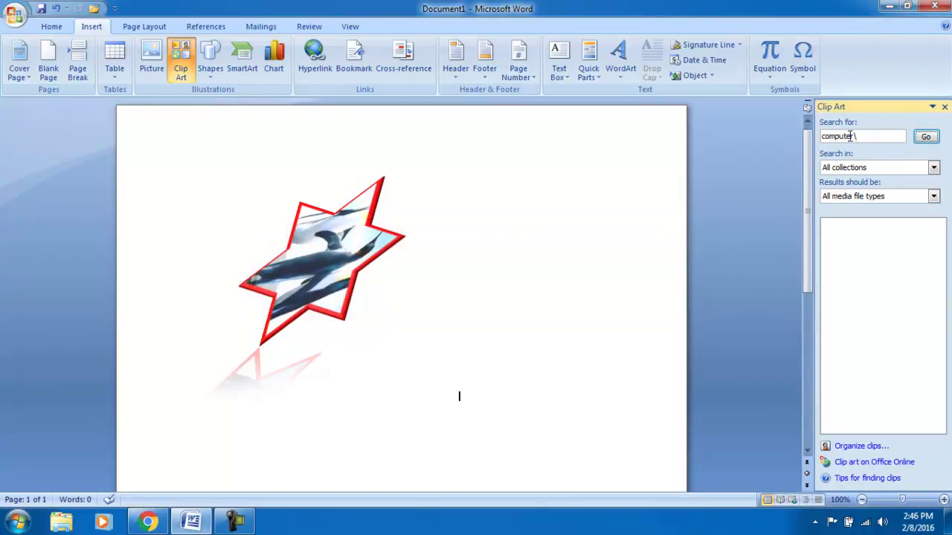
key(BackSpace)
text(sports)
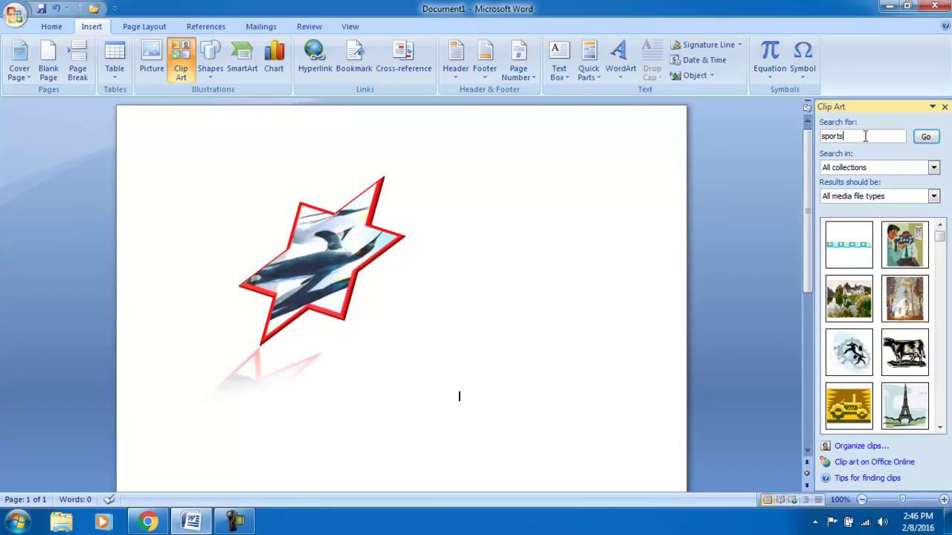
key(Return)
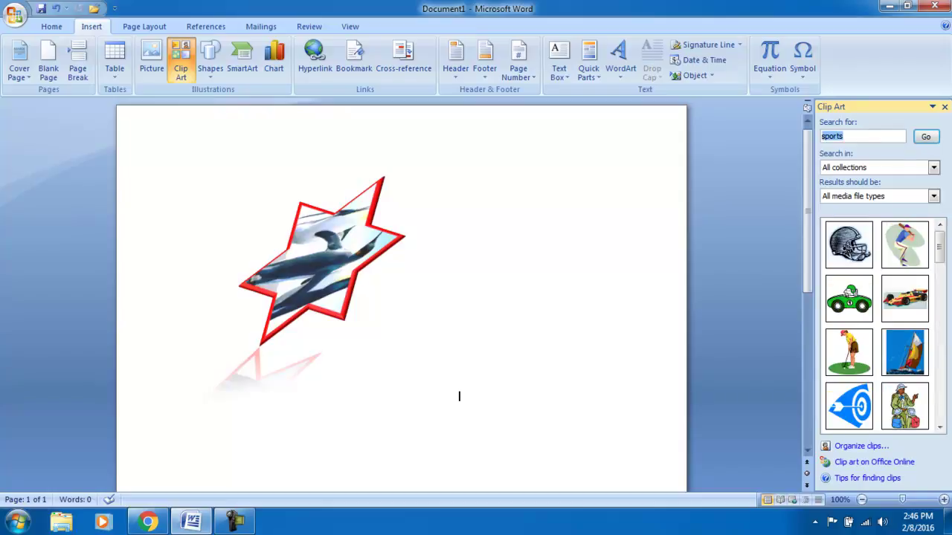
click(849, 246)
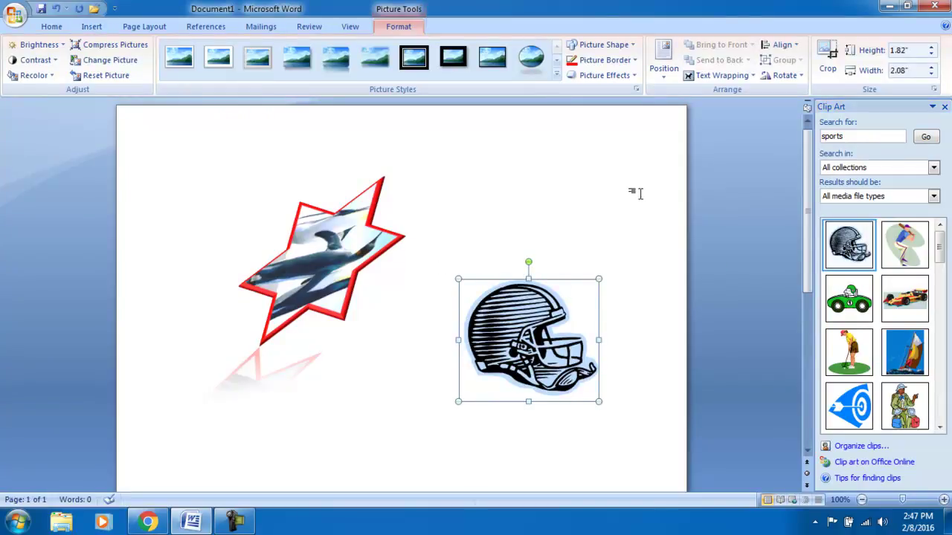
Step: Select the star and helmet pictures, draw a trial line across the top, then delete it
click(320, 248)
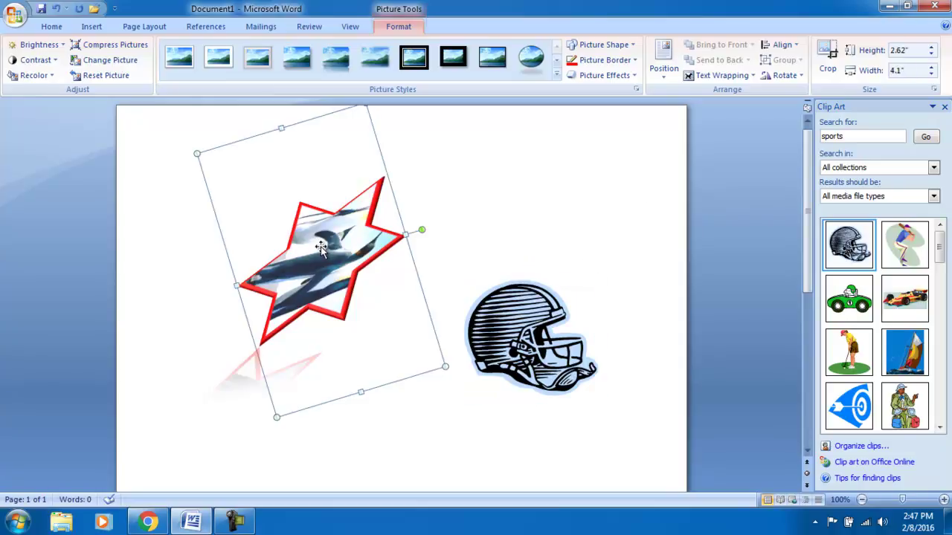
click(539, 341)
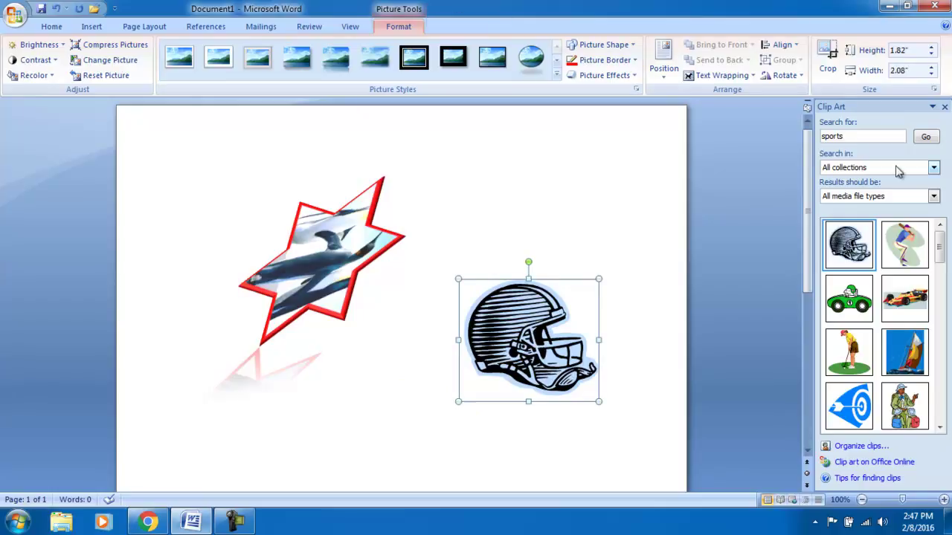
click(144, 27)
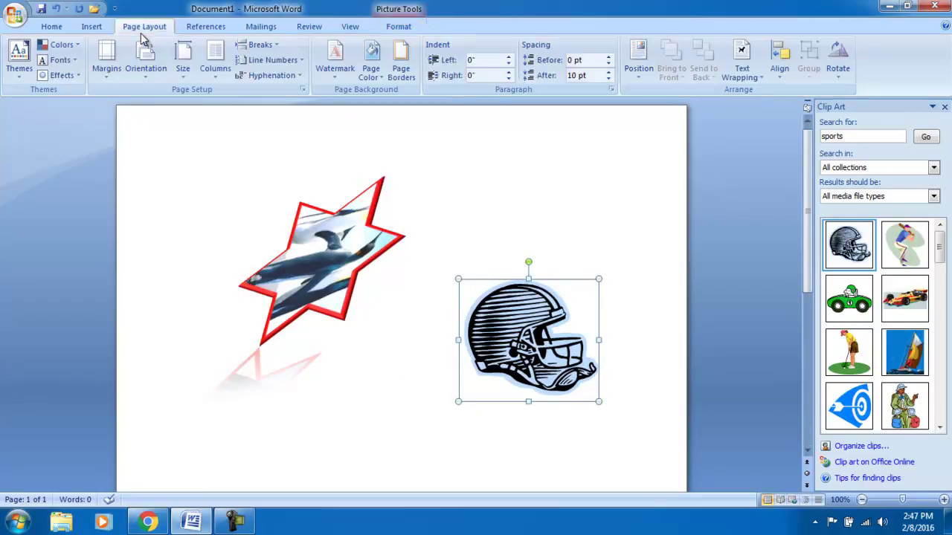
click(95, 27)
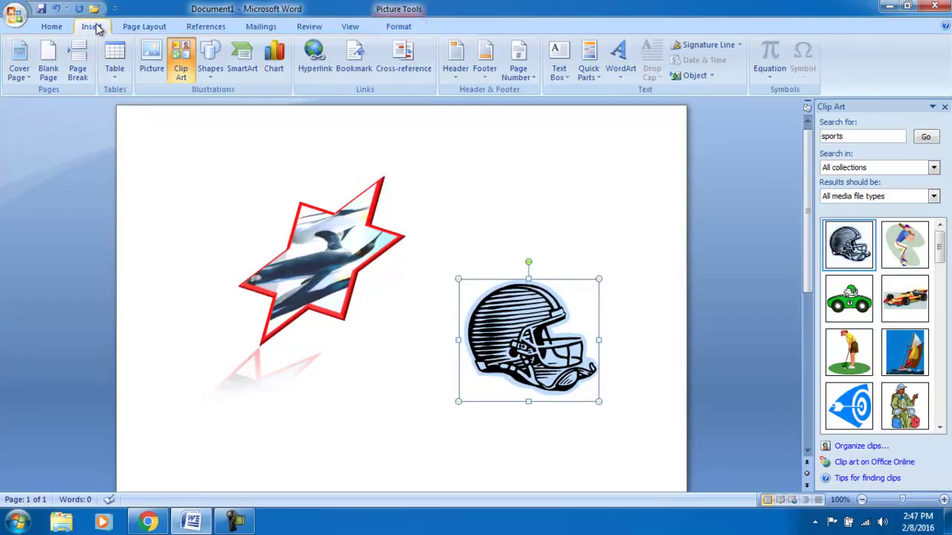
click(212, 54)
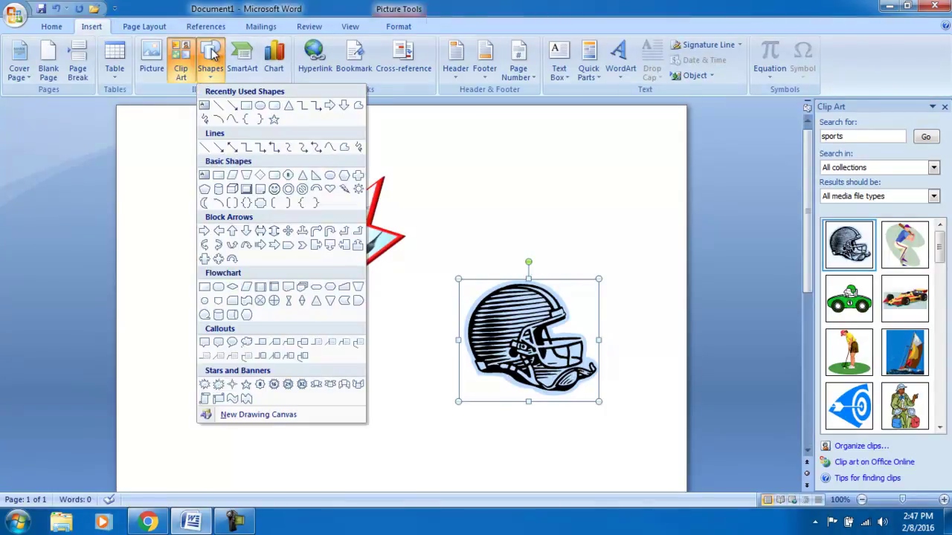
click(232, 106)
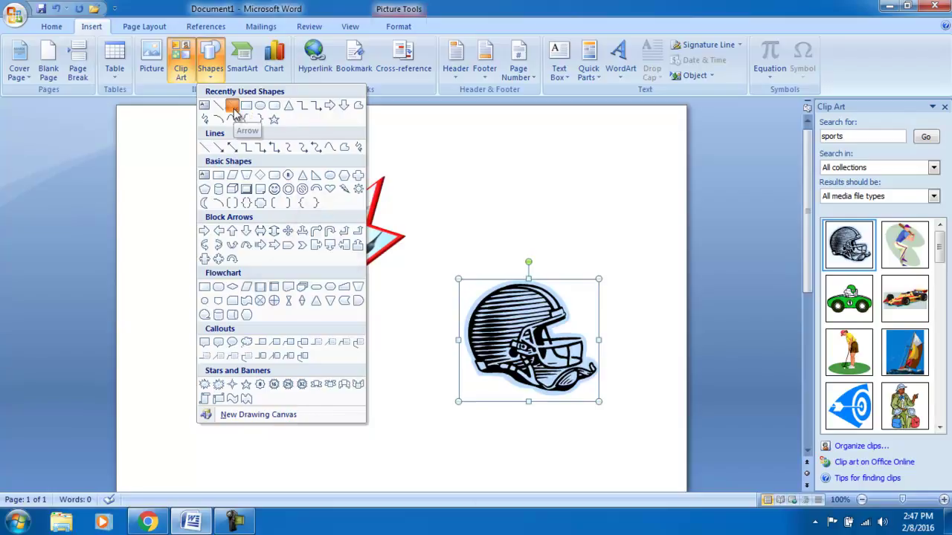
drag(213, 155, 505, 153)
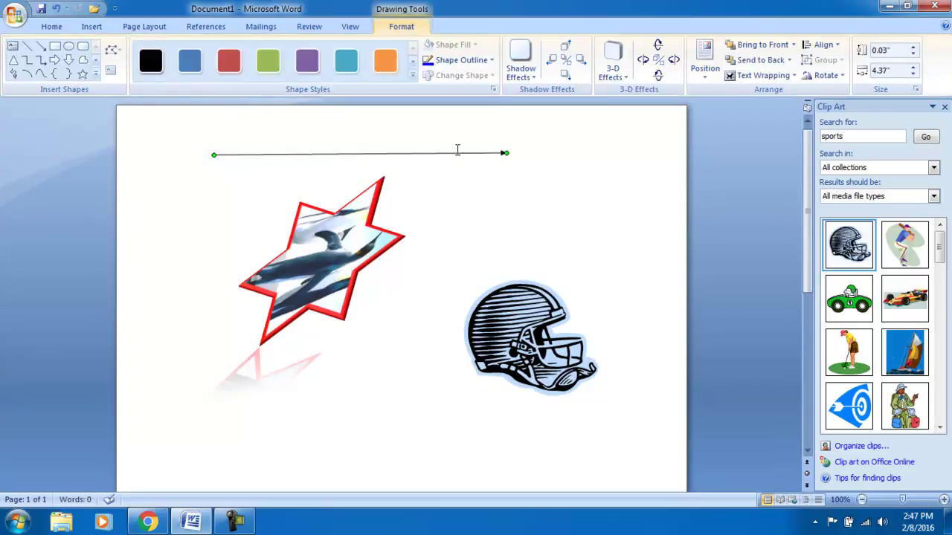
key(Delete)
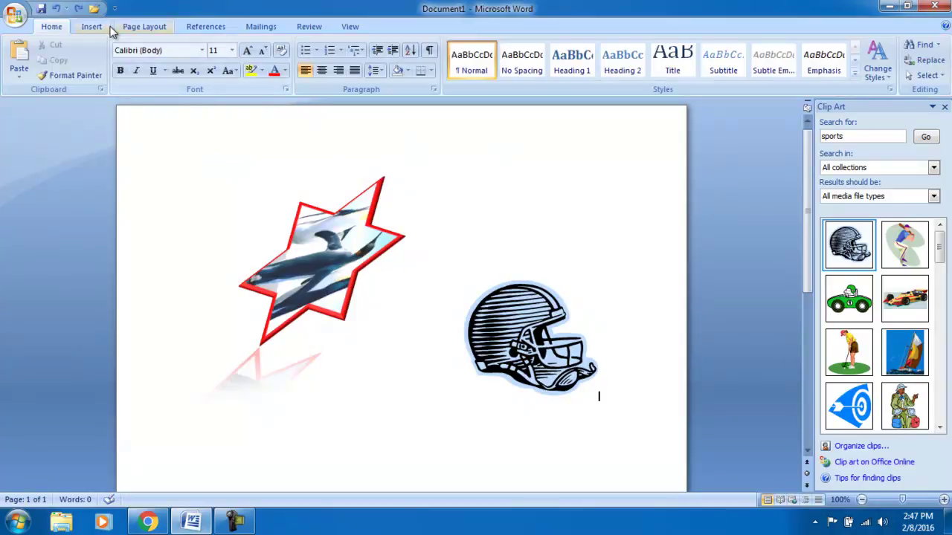
Step: Draw a long straight line across the top of the page, above the star and helmet
click(92, 27)
click(208, 62)
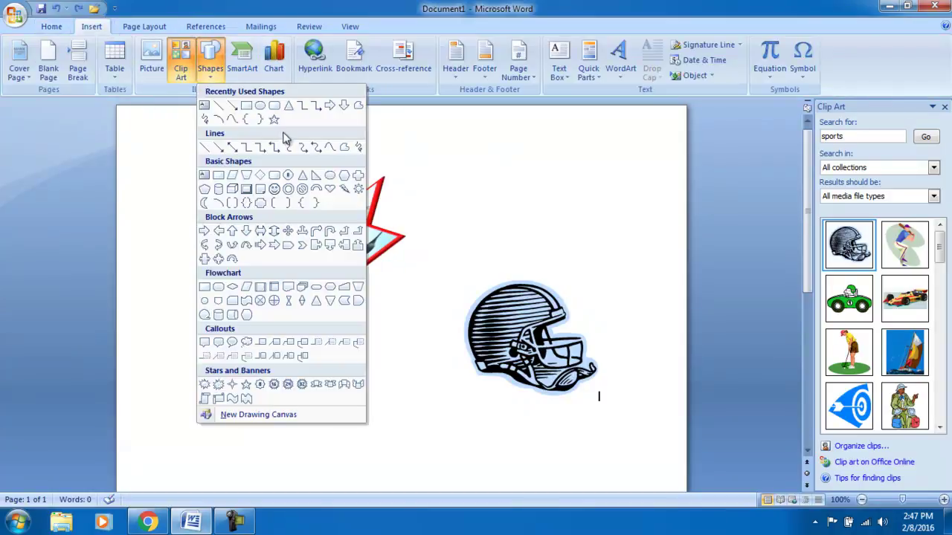
click(237, 108)
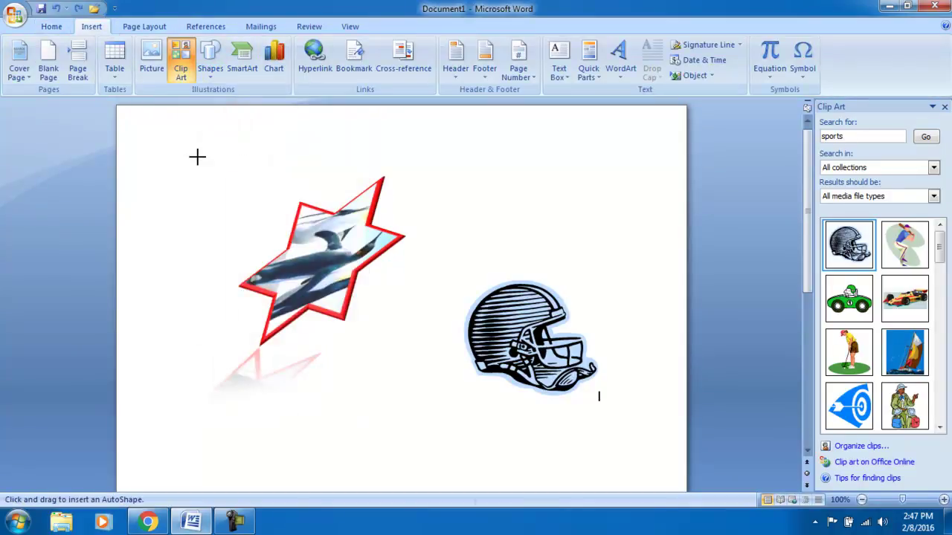
drag(393, 160, 588, 137)
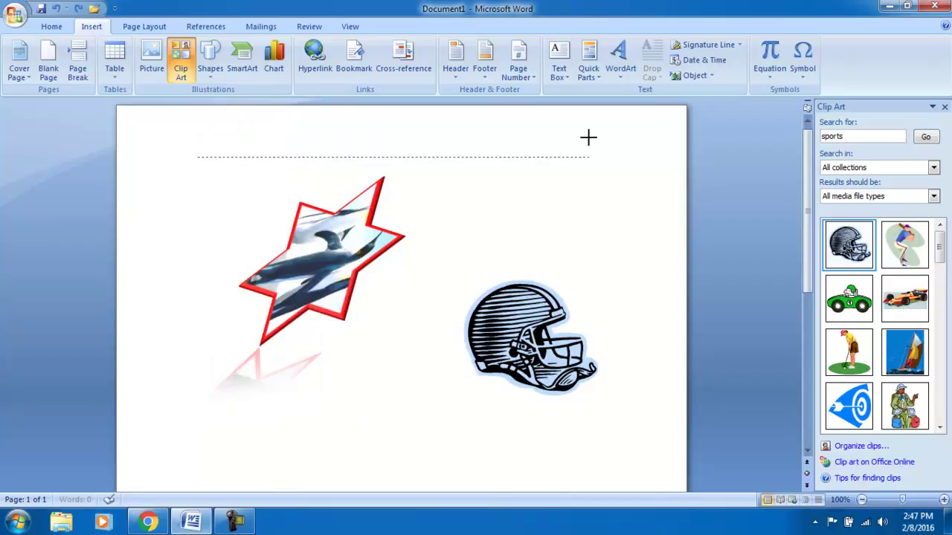
key(Escape)
key(Tab)
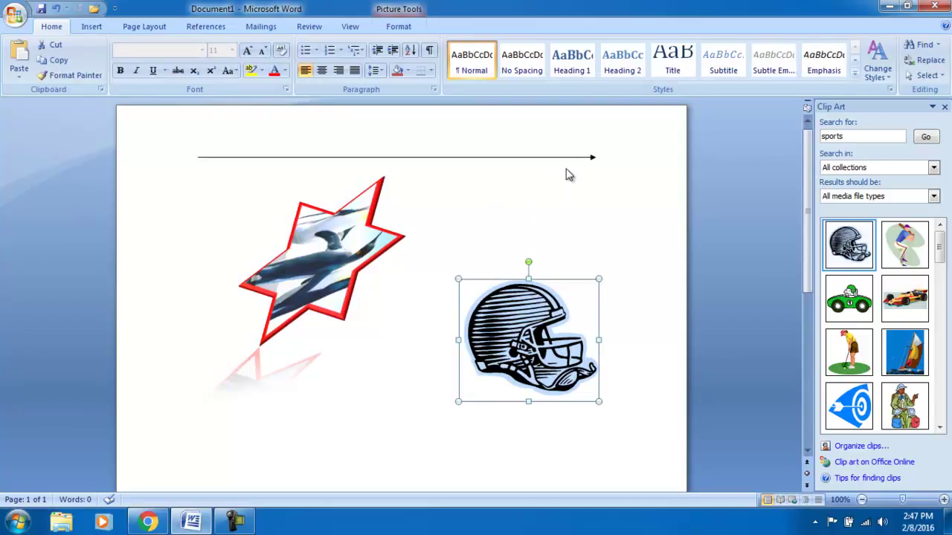
click(572, 159)
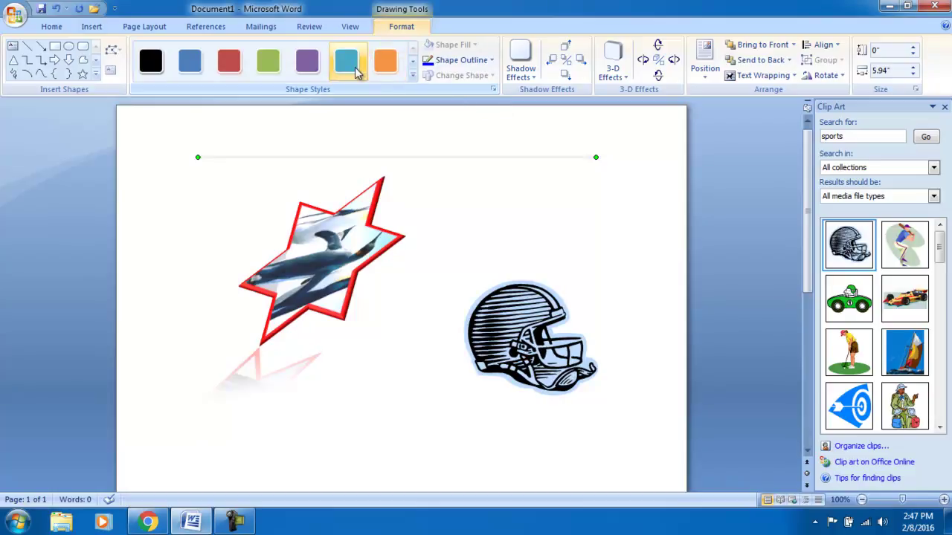
click(586, 196)
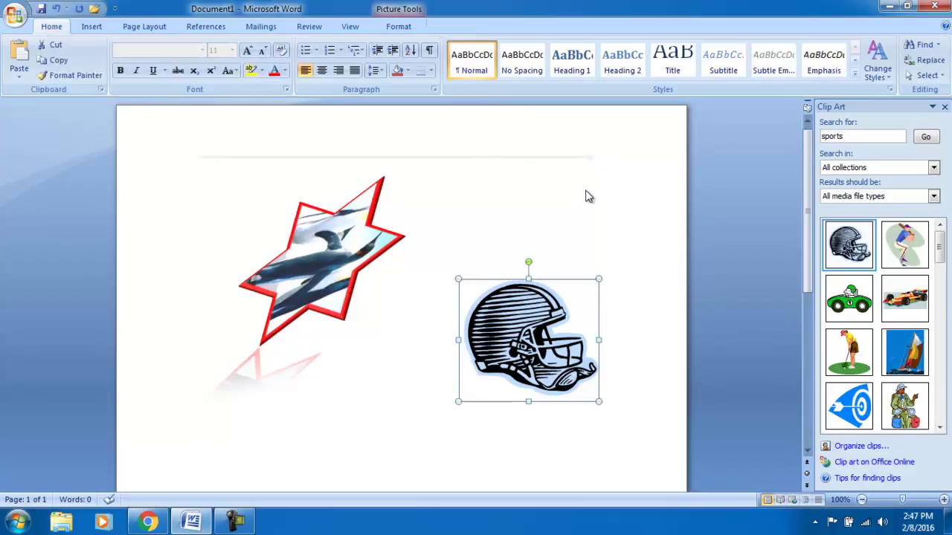
Step: Draw a smiley face shape near the top-left and give it the red shape style
click(137, 28)
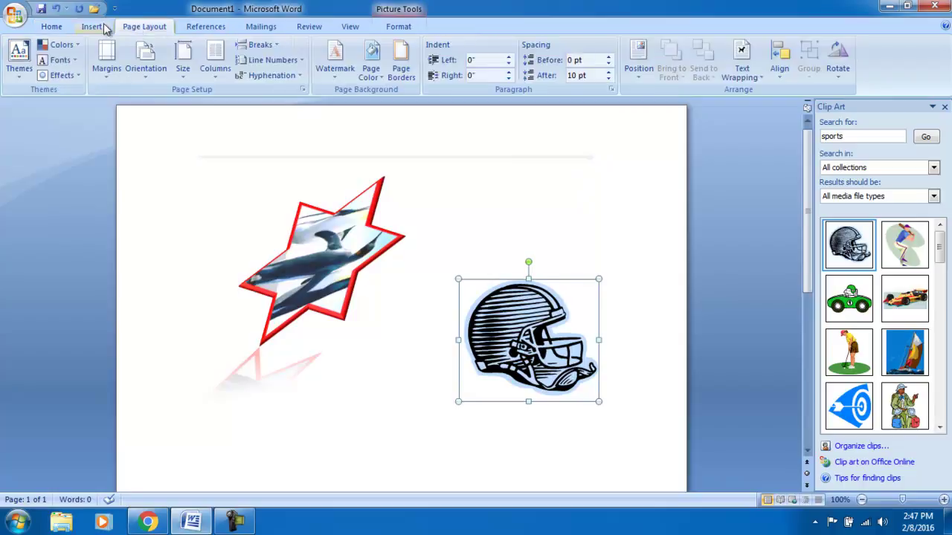
click(93, 27)
click(216, 67)
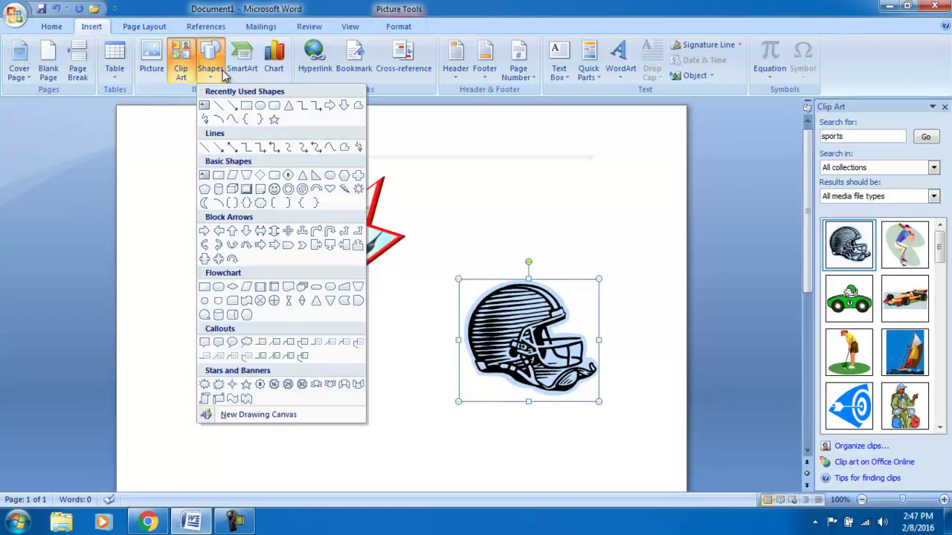
click(275, 189)
drag(157, 174, 232, 256)
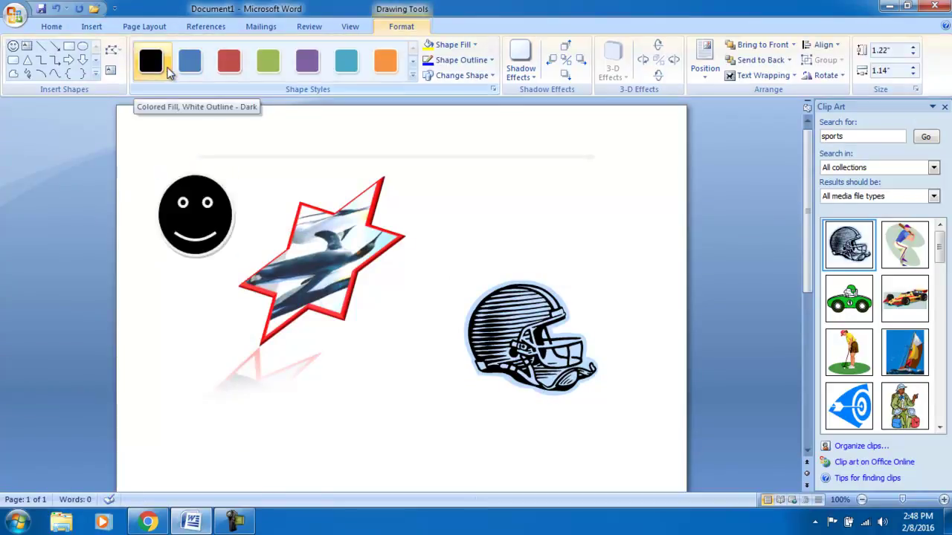
click(235, 61)
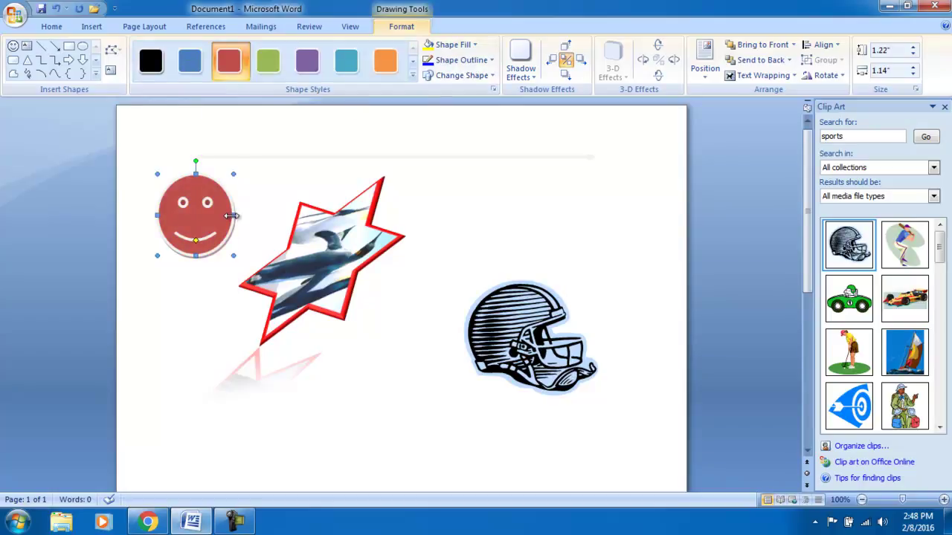
Step: Stretch the smiley to 6.3 inches wide and 2.73 inches tall
drag(233, 216, 581, 264)
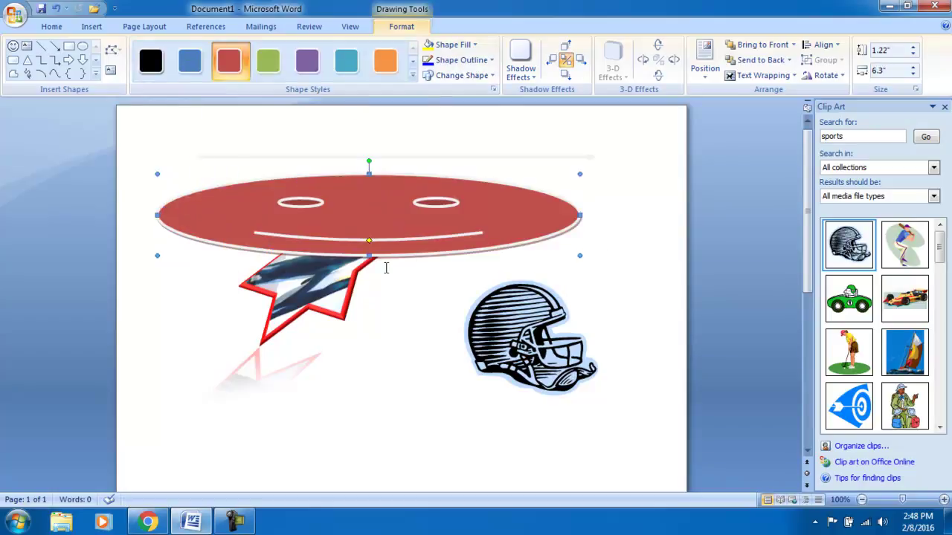
drag(369, 255, 373, 358)
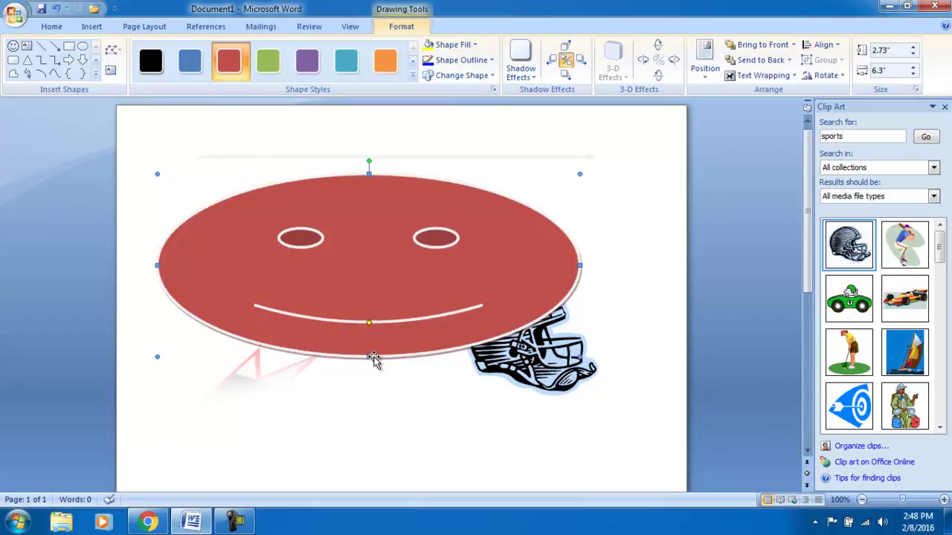
right_click(355, 264)
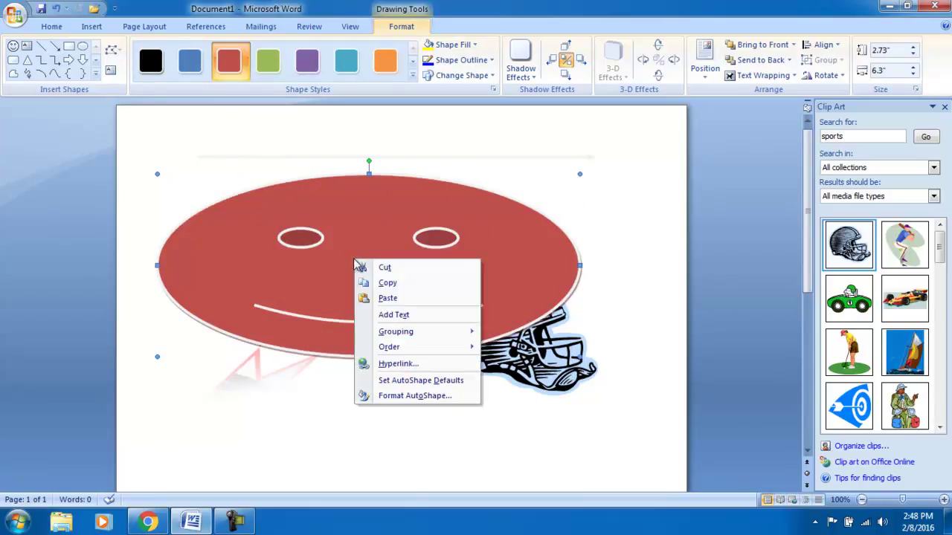
Step: Add text to the smiley and type two lines of placeholder text inside it
click(417, 314)
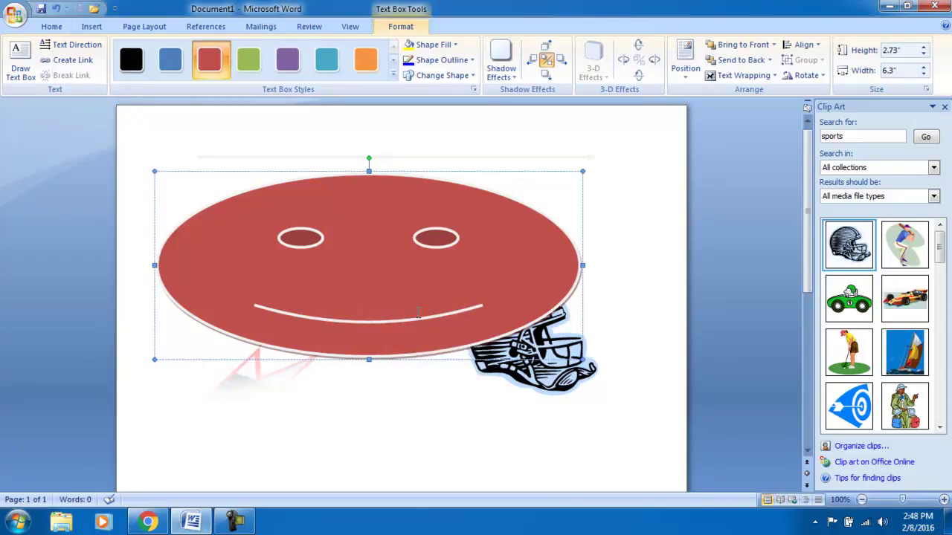
text(dshfiuhdi)
text(fidusfiduf)
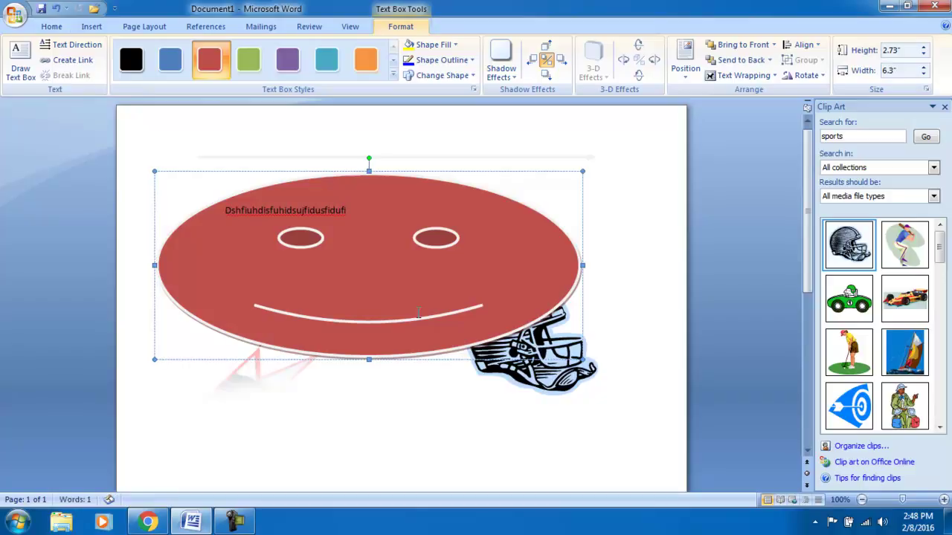
text( iudhfidhfdsfhduhfids)
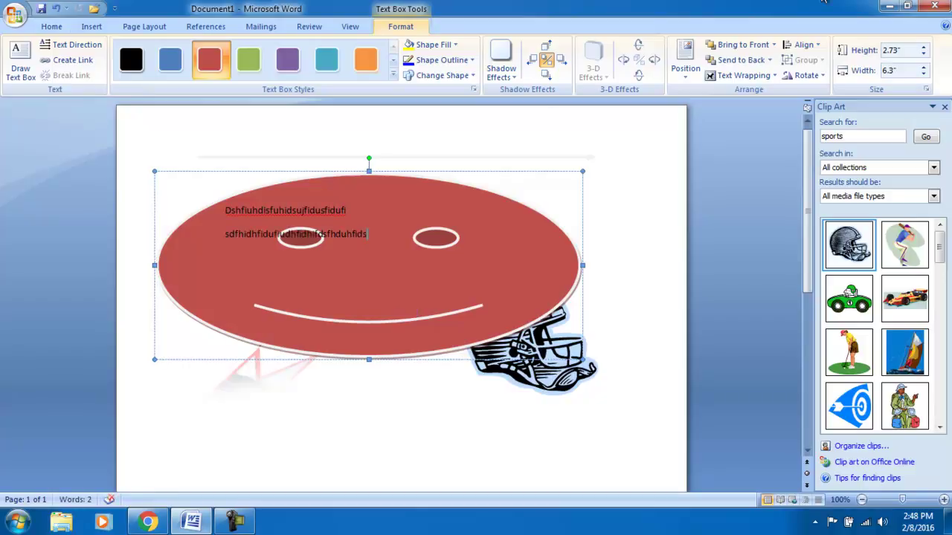
click(143, 28)
click(104, 28)
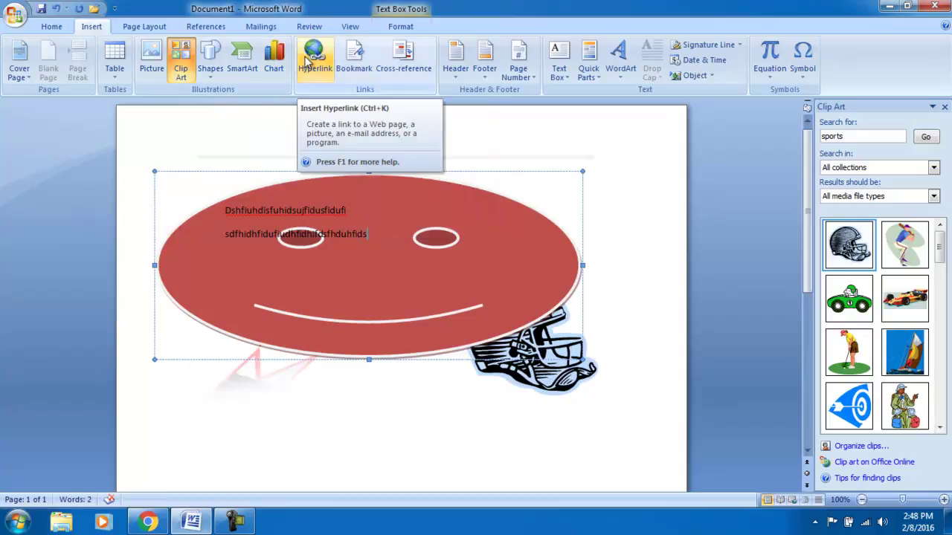
Step: Type test text at the lower left, set the font size to 24, then erase it
click(326, 412)
click(327, 413)
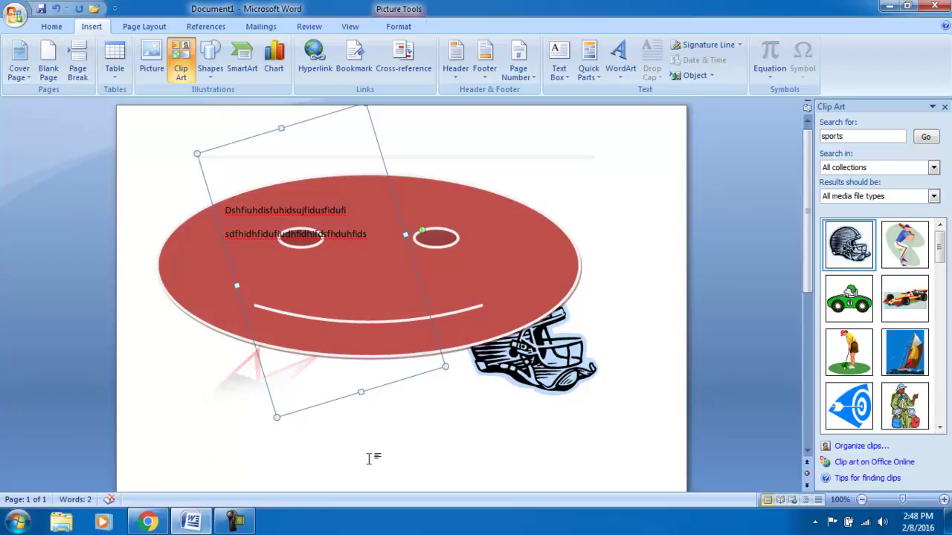
click(315, 449)
text(hih)
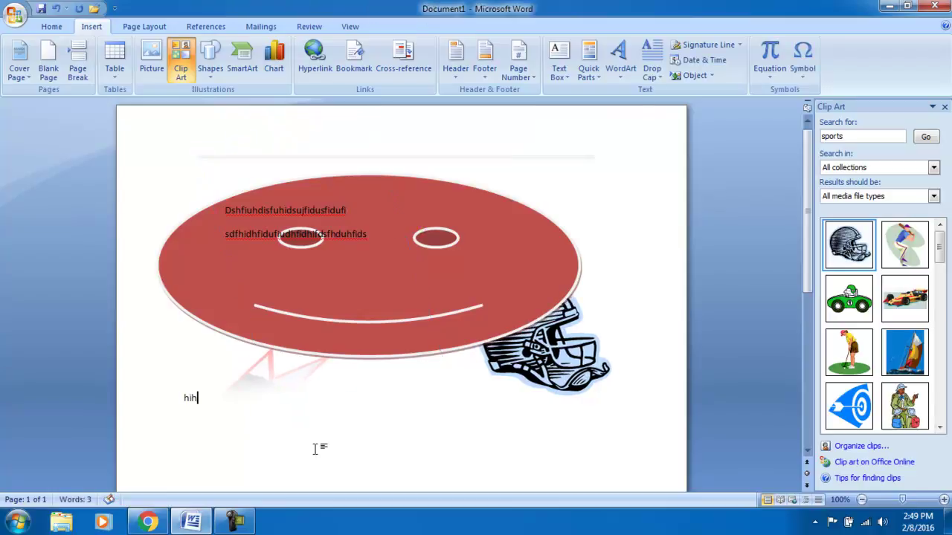
key(BackSpace)
key(BackSpace)
key(BackSpace)
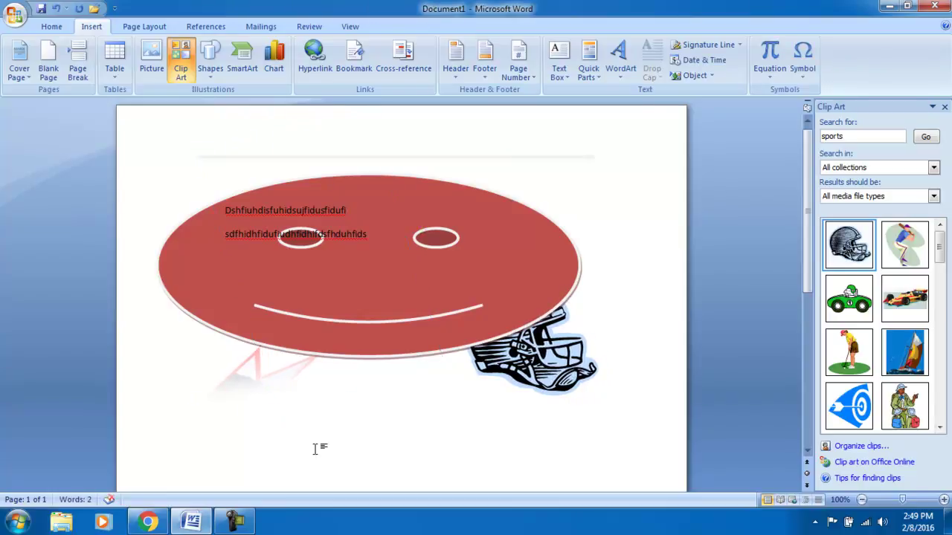
text(F)
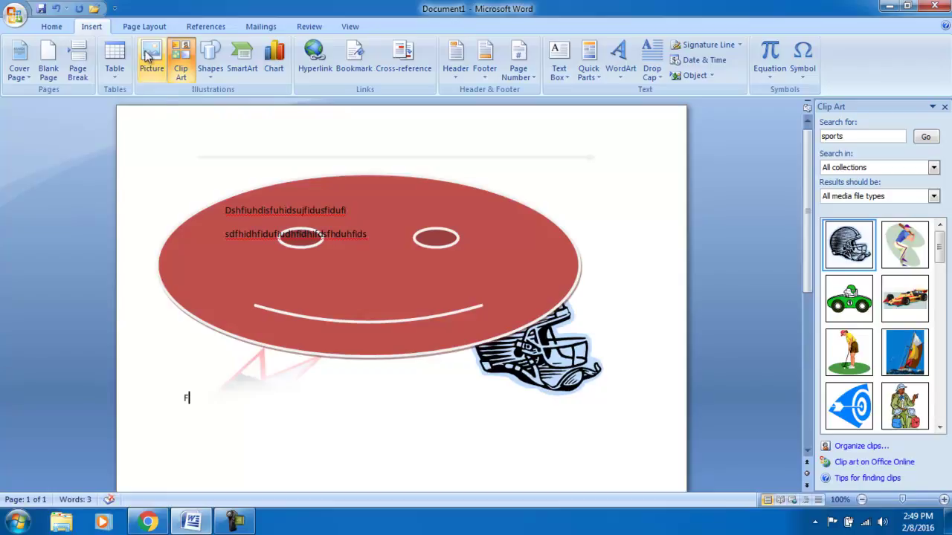
click(63, 27)
click(232, 49)
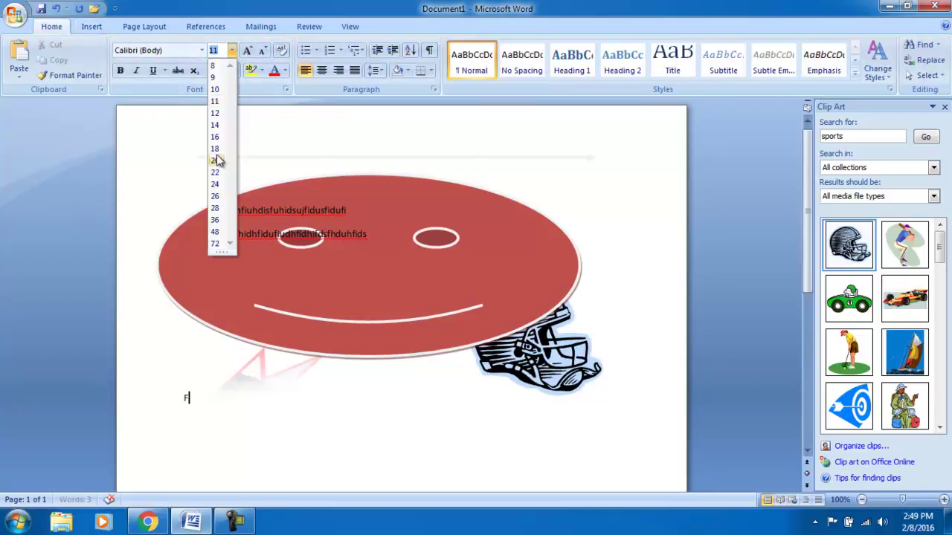
click(216, 184)
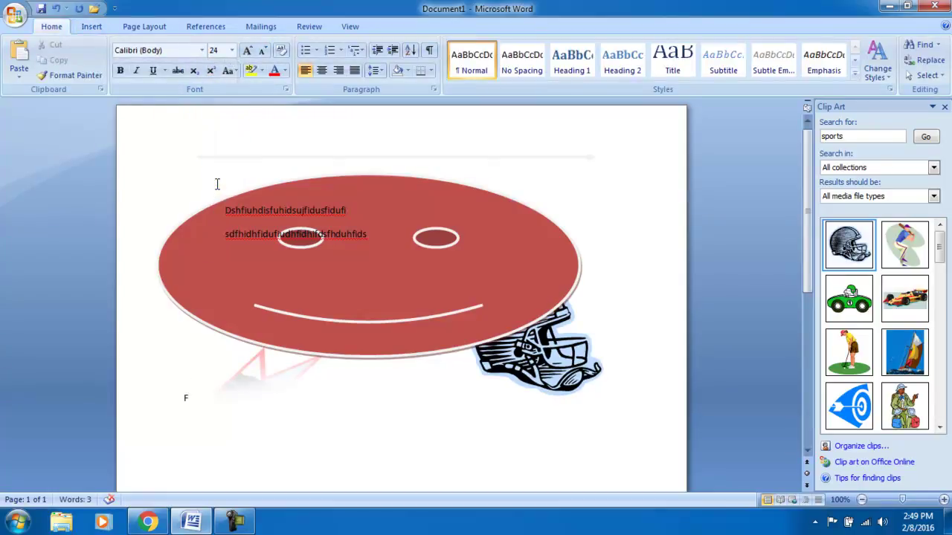
key(BackSpace)
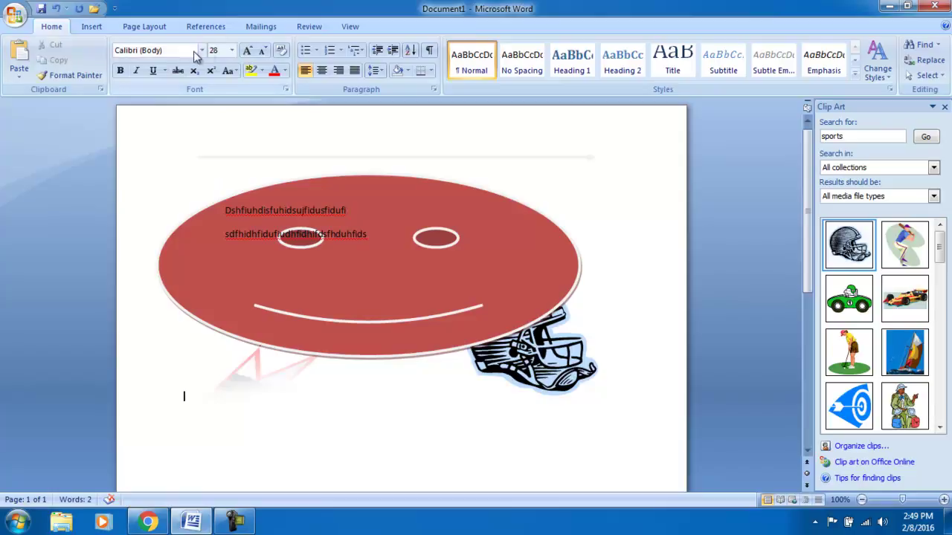
Step: Select the pictures and cut the smiley text box off the page
click(206, 412)
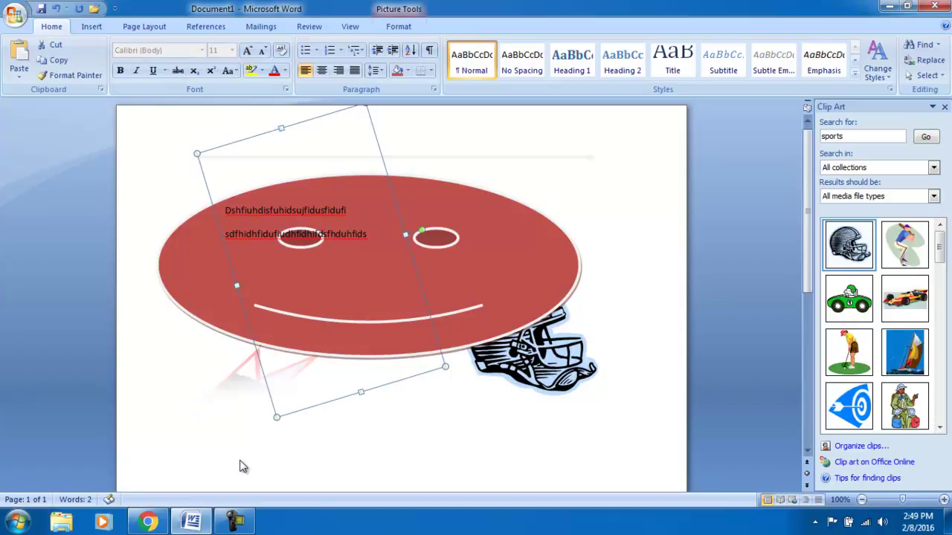
key(ctrl+a)
click(295, 429)
click(238, 234)
right_click(238, 235)
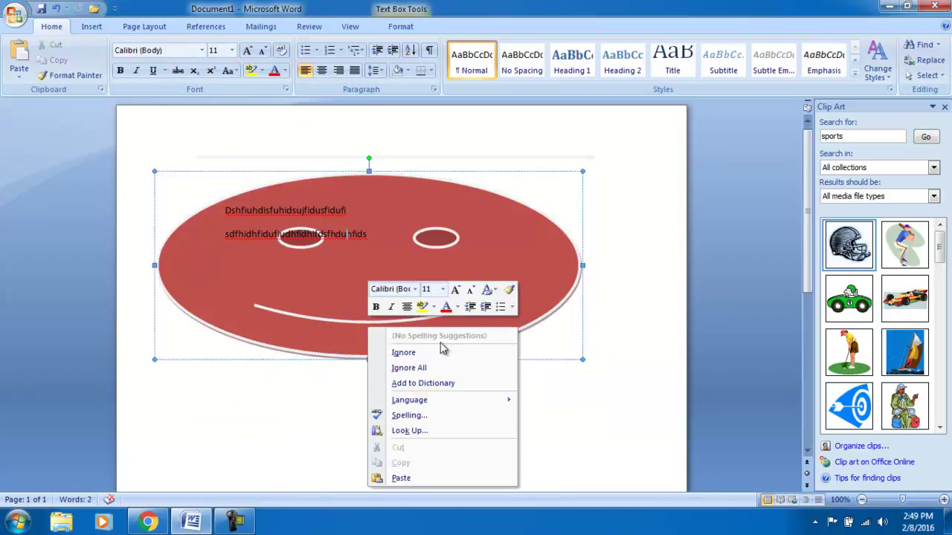
key(Down)
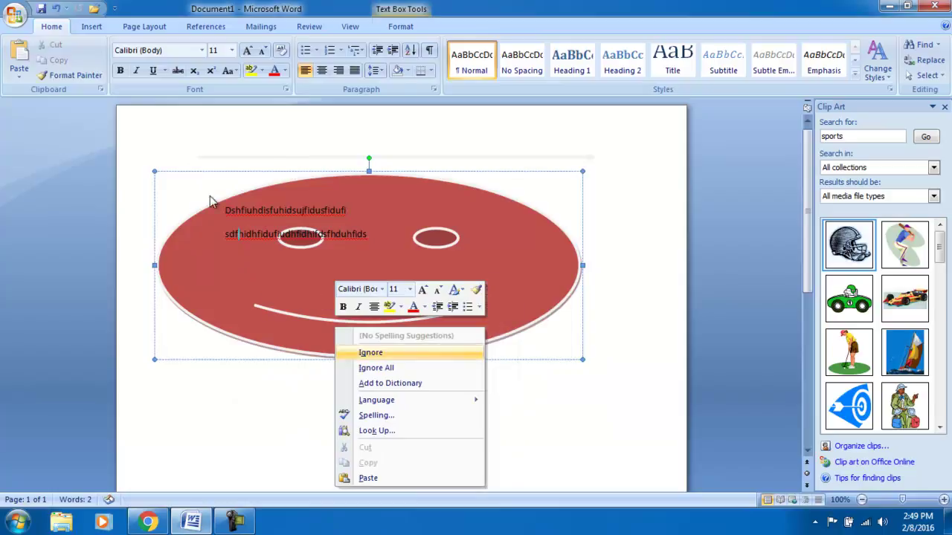
right_click(322, 173)
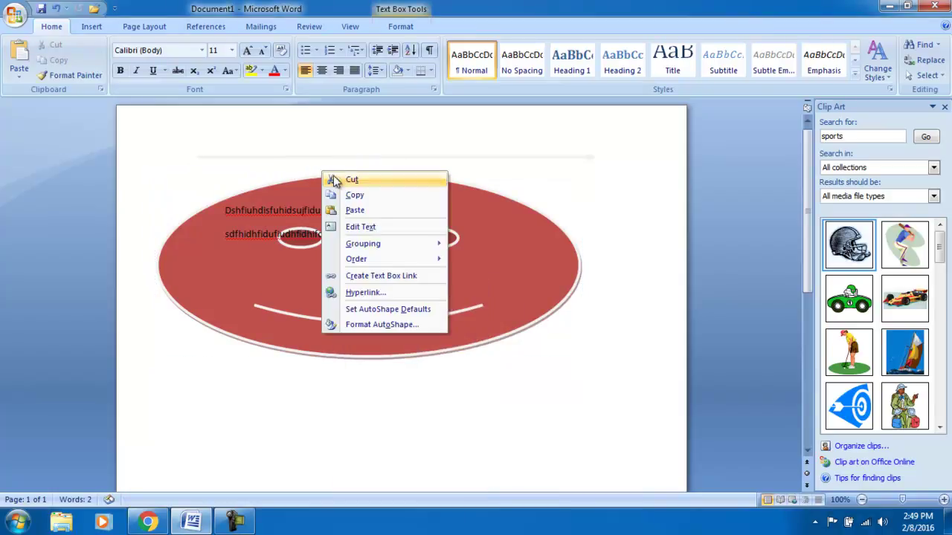
click(338, 179)
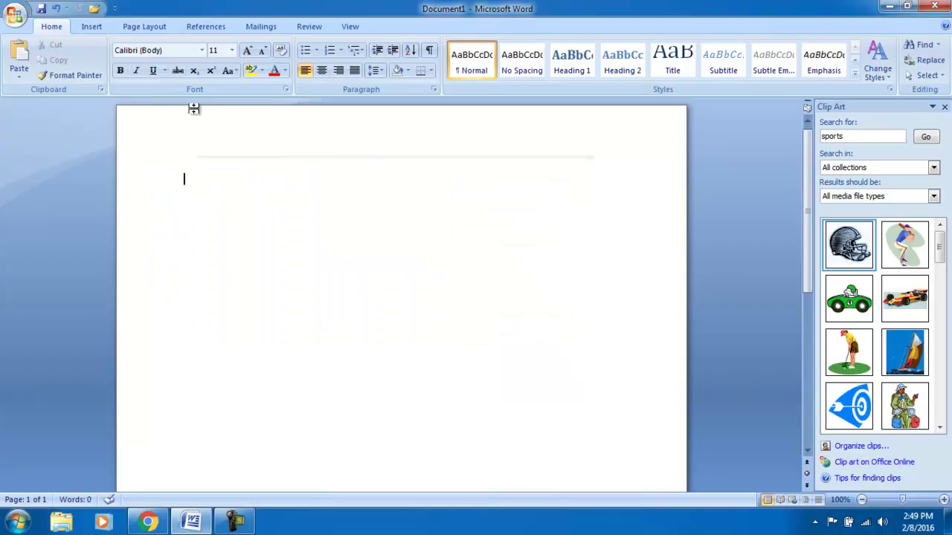
Step: Type 'Google.com' at 24-point size and select the whole line
click(232, 50)
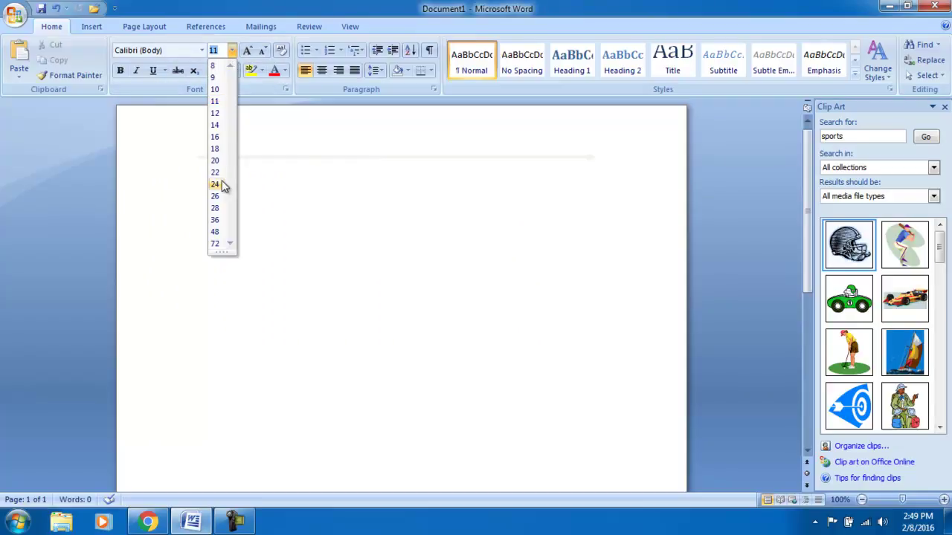
click(215, 184)
text(good)
key(BackSpace)
text(gle.com)
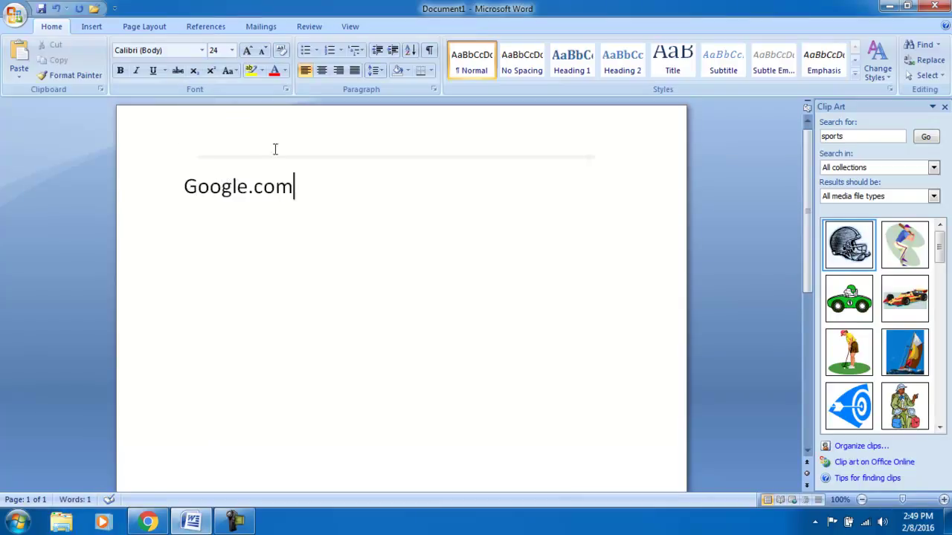
drag(305, 185, 186, 186)
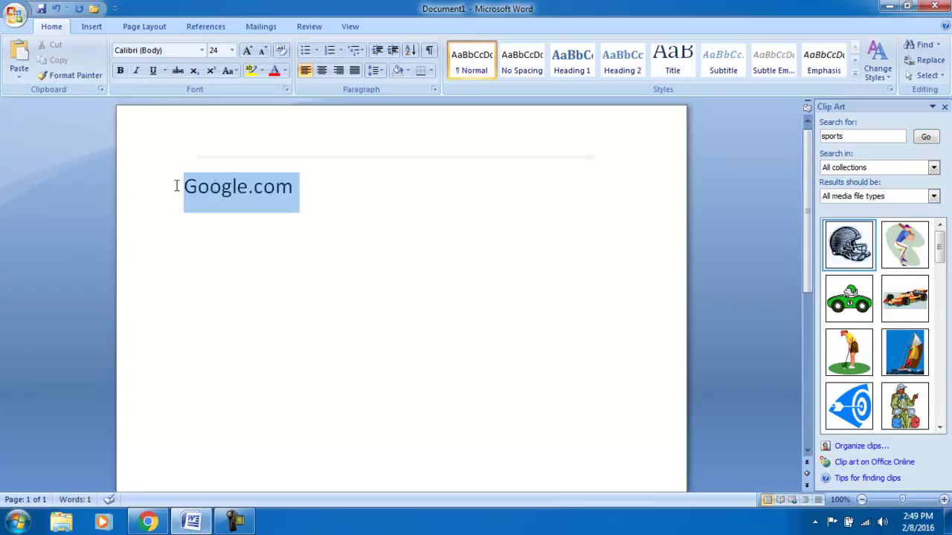
click(228, 227)
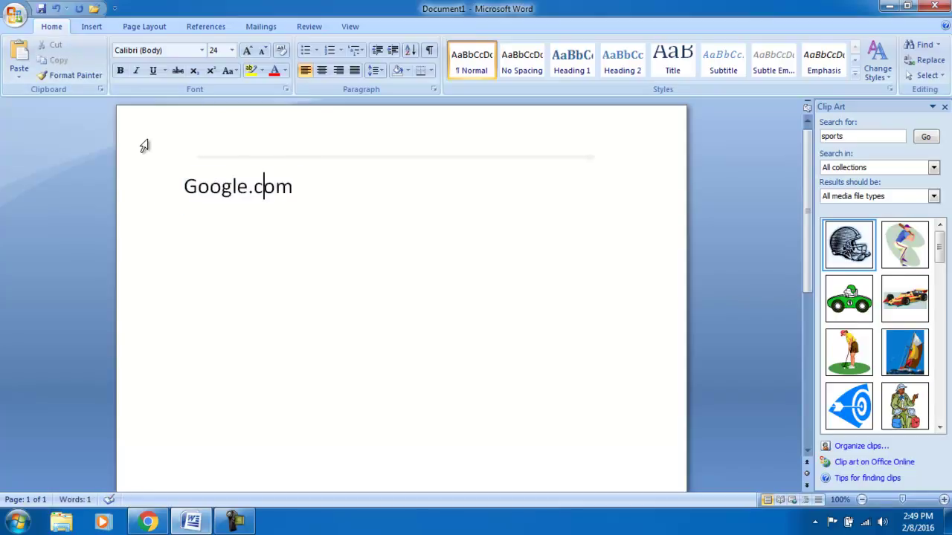
triple_click(297, 186)
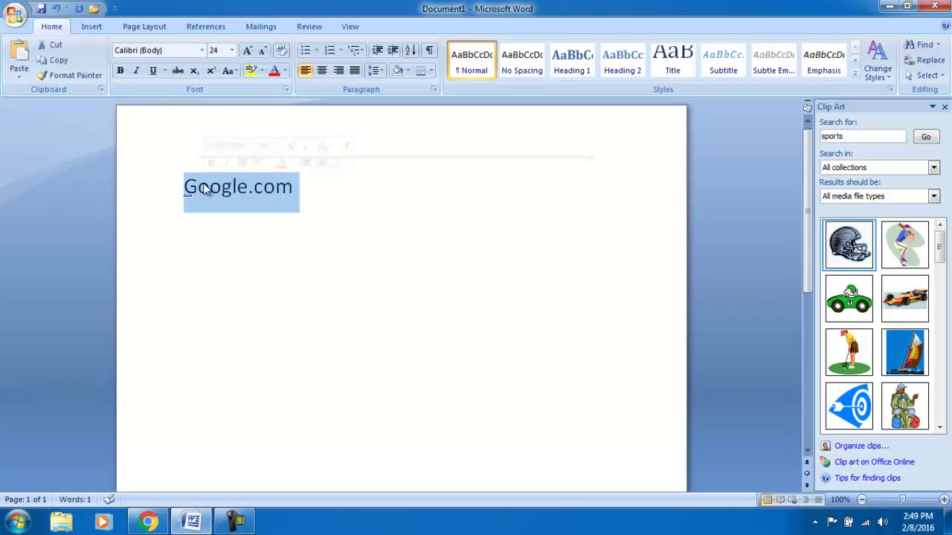
click(93, 28)
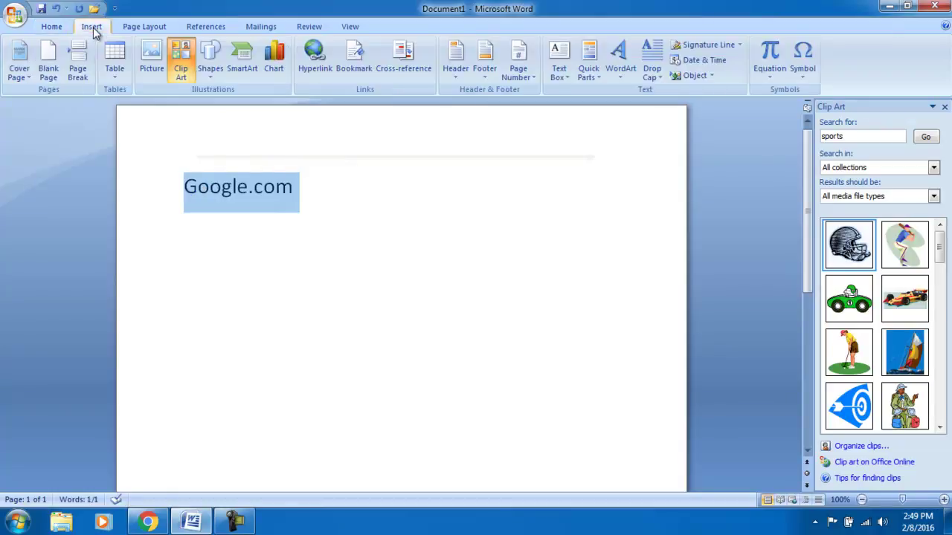
click(326, 63)
click(392, 321)
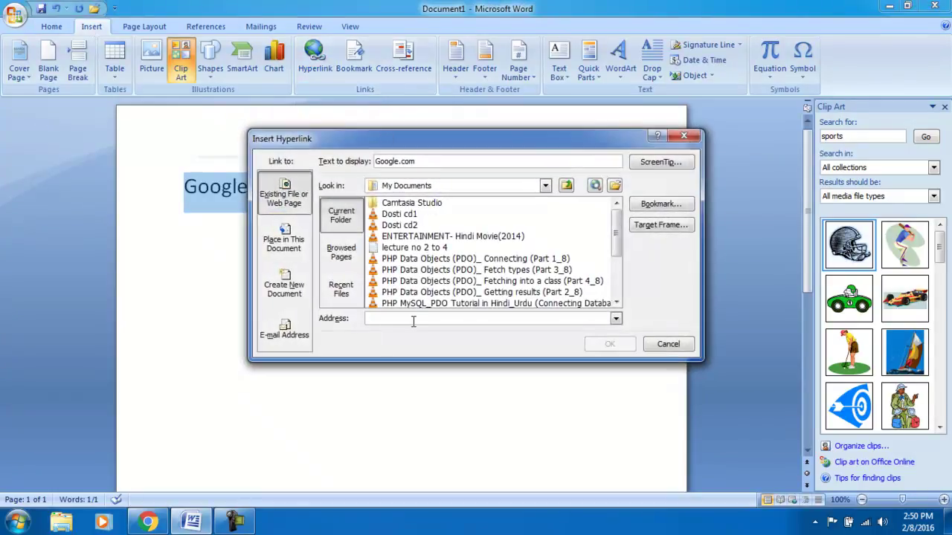
text(www.google.com)
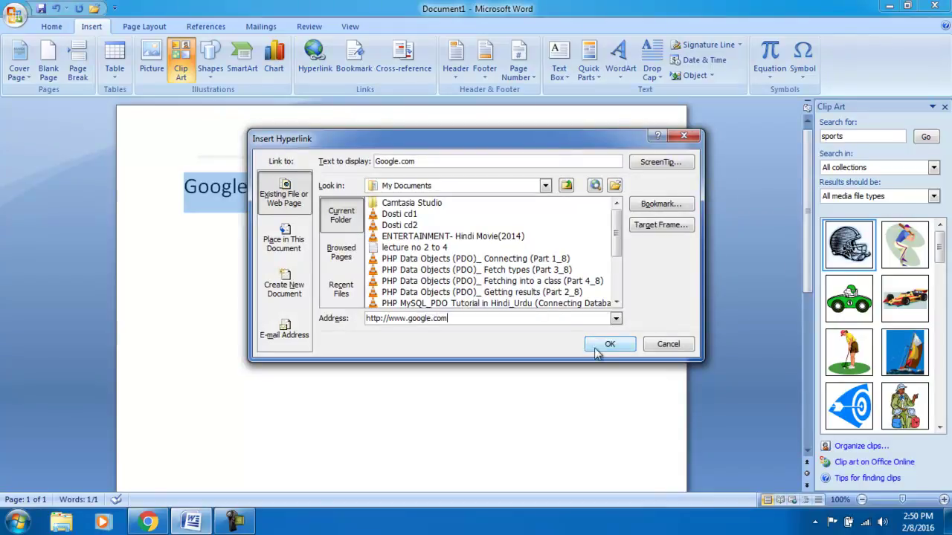
click(606, 345)
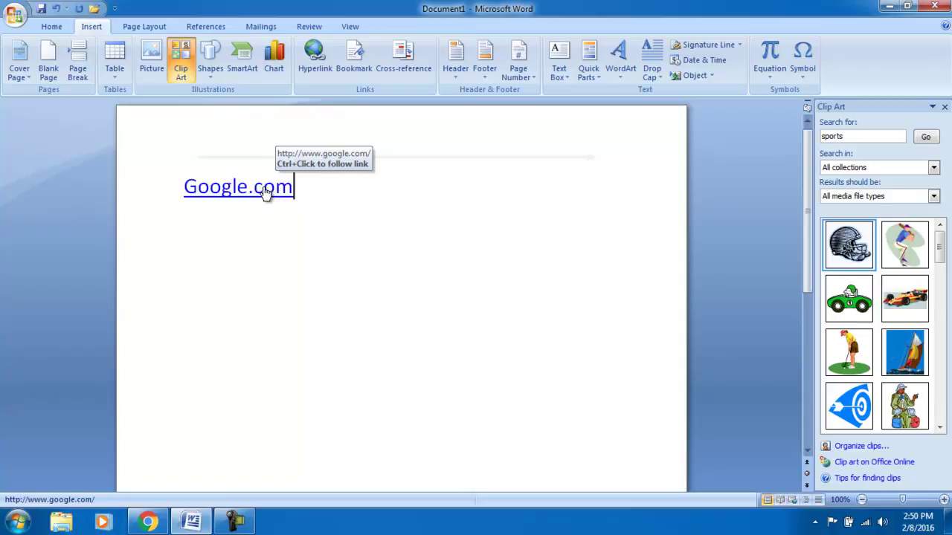
ctrl+click(265, 189)
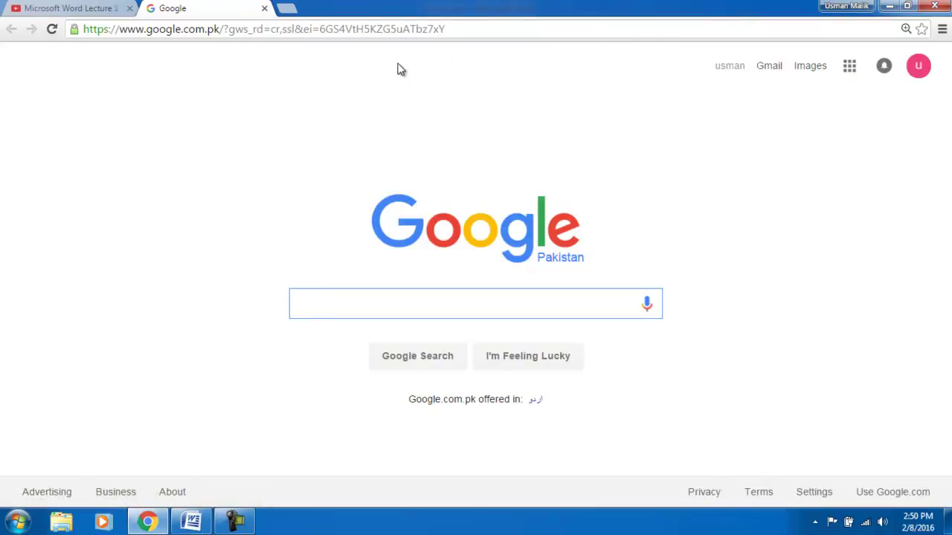
Step: Switch back to the Word document and select the Google.com text
click(184, 526)
drag(297, 189, 188, 192)
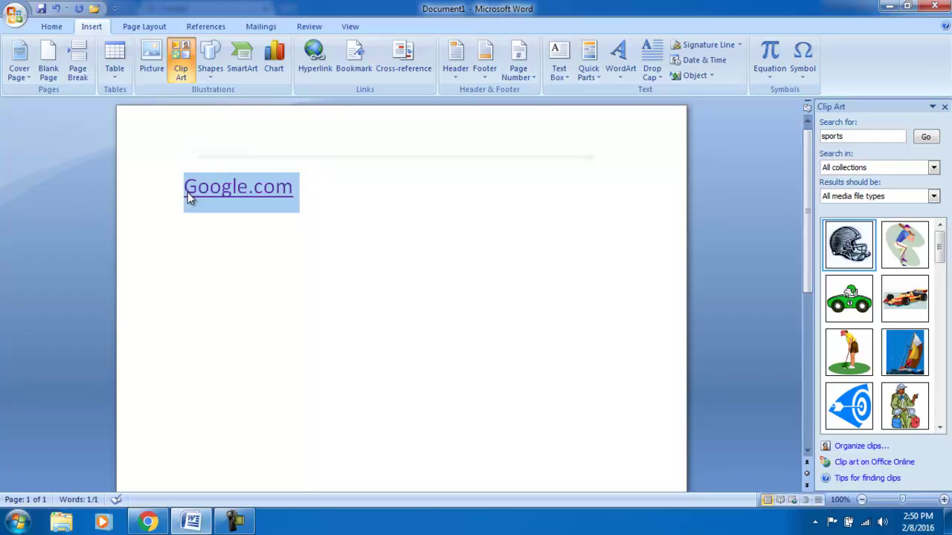
Step: Delete the Google.com link, close the Clip Art pane, and cut the horizontal line
key(Delete)
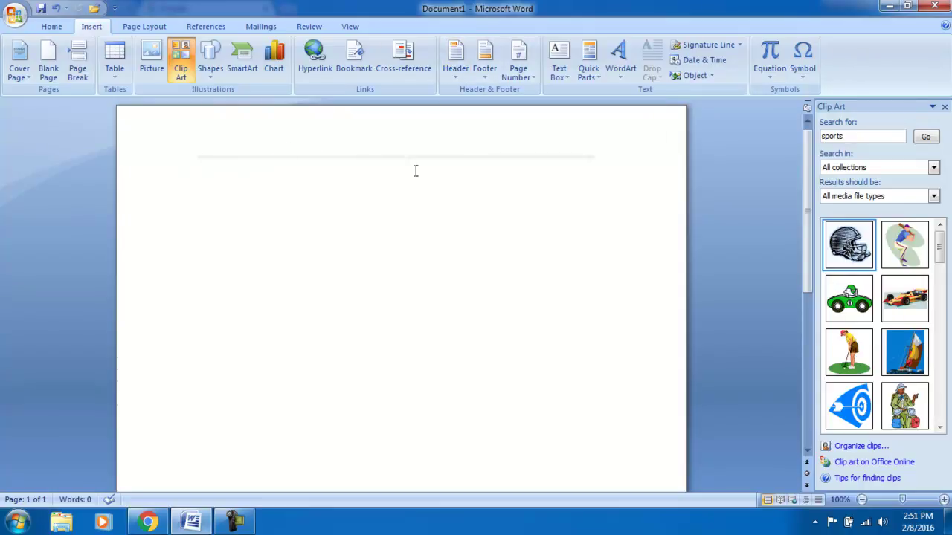
click(945, 107)
click(485, 157)
right_click(486, 158)
click(502, 166)
scroll(640, 301, down, 5)
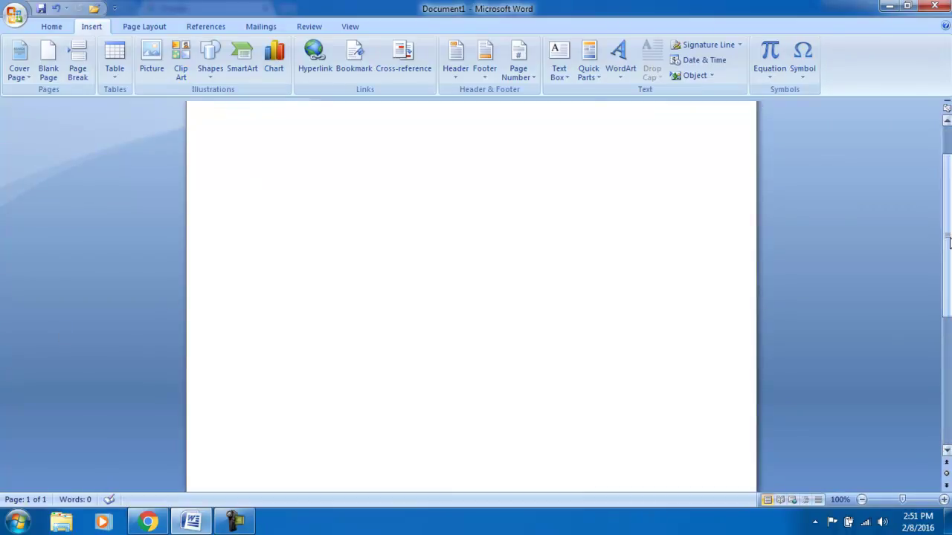
drag(946, 357, 948, 201)
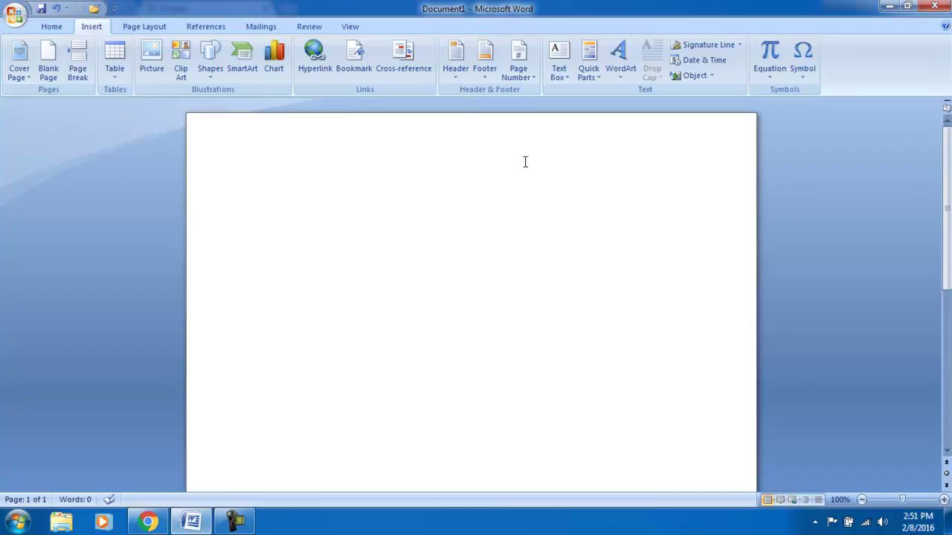
Step: Insert the Alphabet header reading MS OFFICE 2007, then return to the body
click(458, 64)
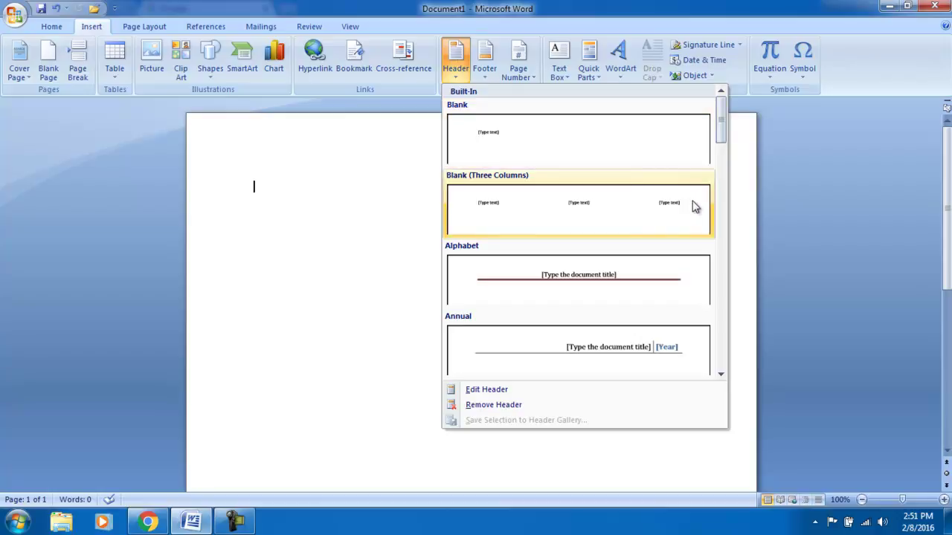
mouse_move(721, 129)
mouse_down()
mouse_move(721, 190)
mouse_move(725, 141)
mouse_up()
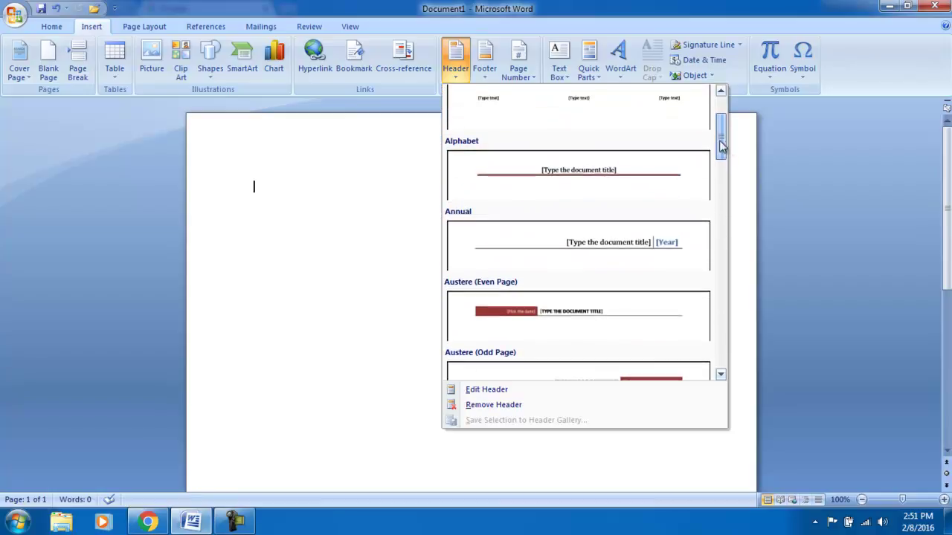
click(578, 184)
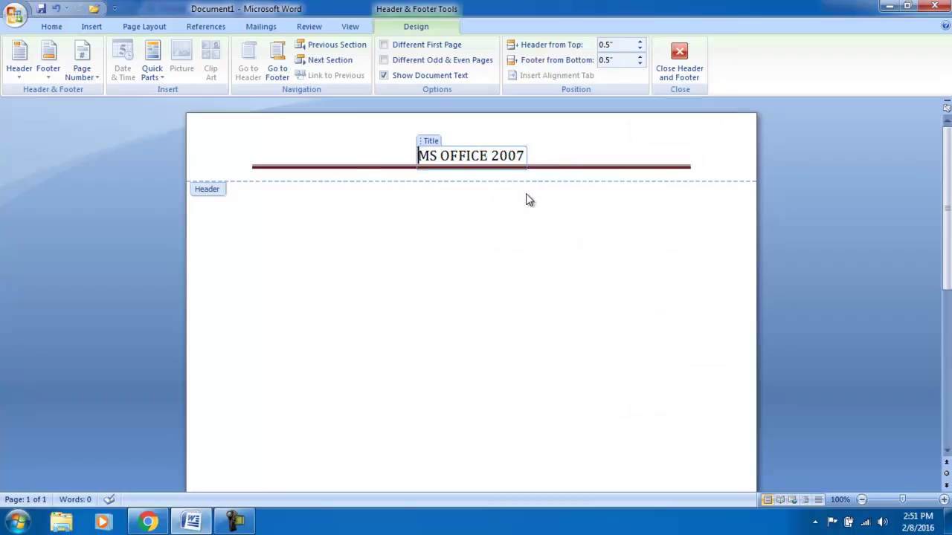
double_click(500, 253)
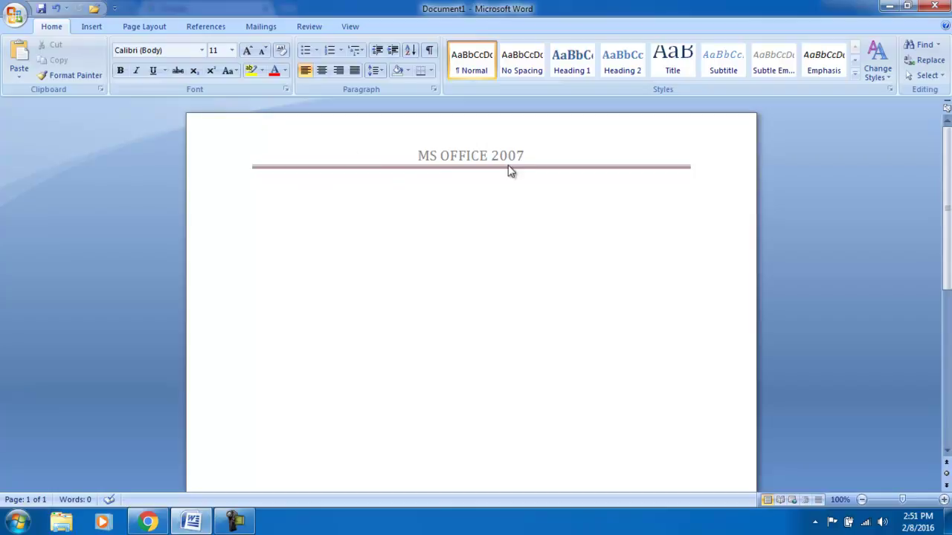
Step: Add page breaks with Ctrl+Enter to reach four pages, then reopen the header for editing
mouse_move(947, 209)
mouse_down()
mouse_move(947, 360)
mouse_move(946, 205)
mouse_up()
key(ctrl+Return)
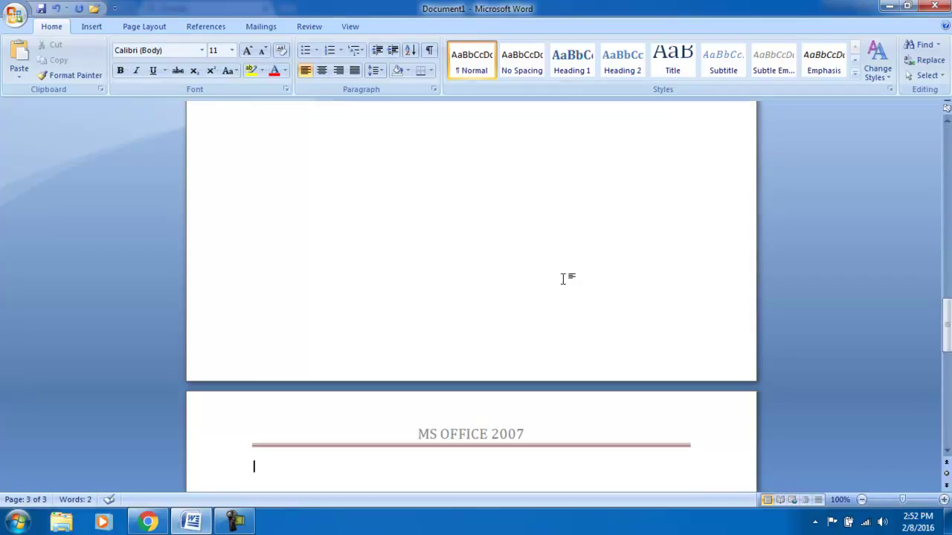
mouse_move(946, 356)
mouse_down()
mouse_move(946, 410)
mouse_move(948, 142)
mouse_move(949, 216)
mouse_up()
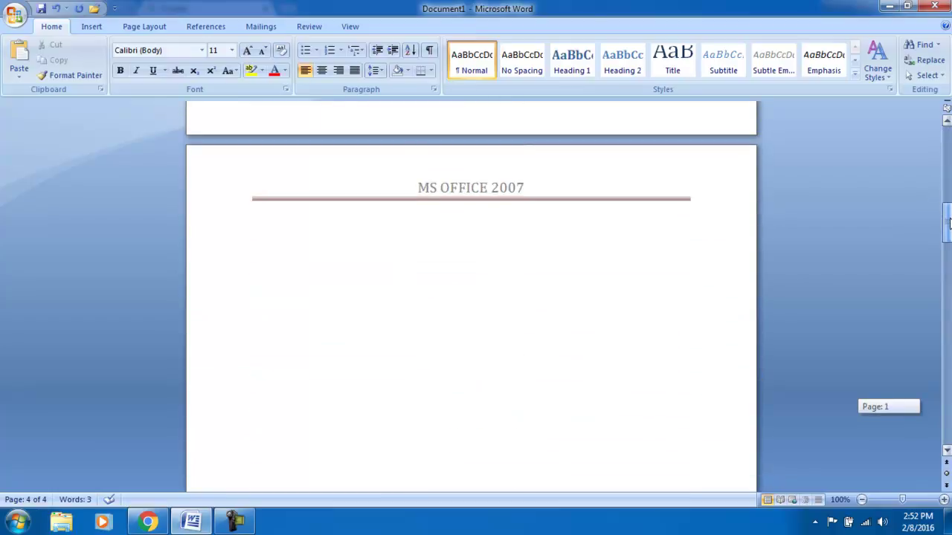
drag(949, 216, 948, 144)
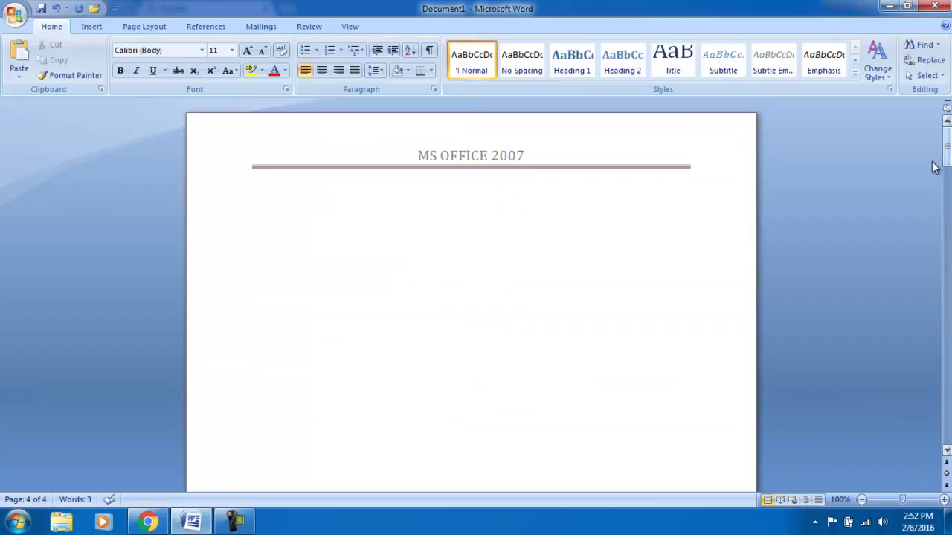
double_click(453, 154)
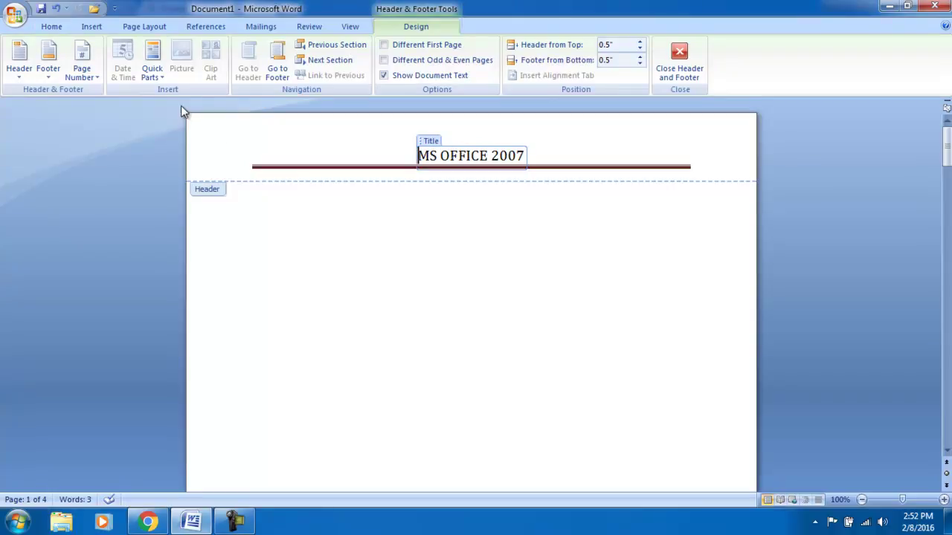
Step: Insert a plain page number in the header, then undo it to restore the MS OFFICE 2007 title
click(82, 58)
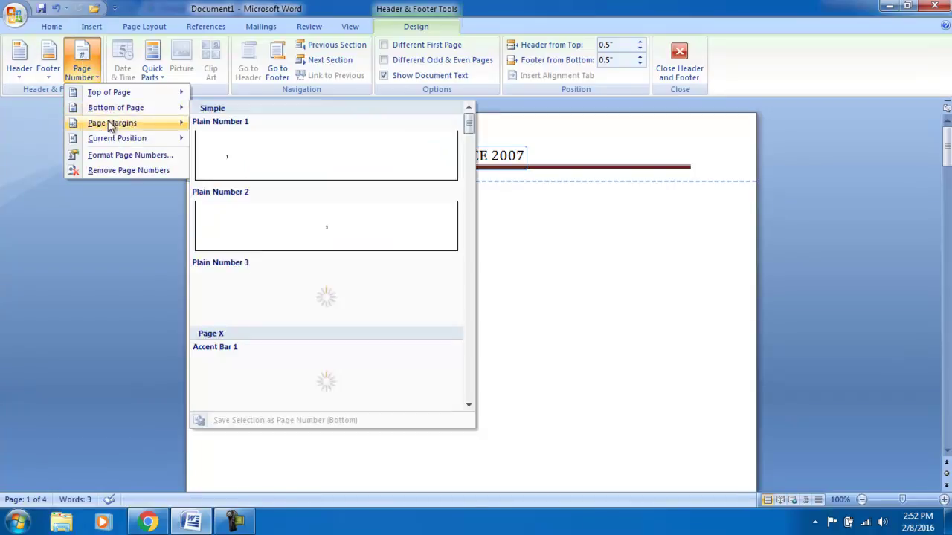
mouse_move(116, 138)
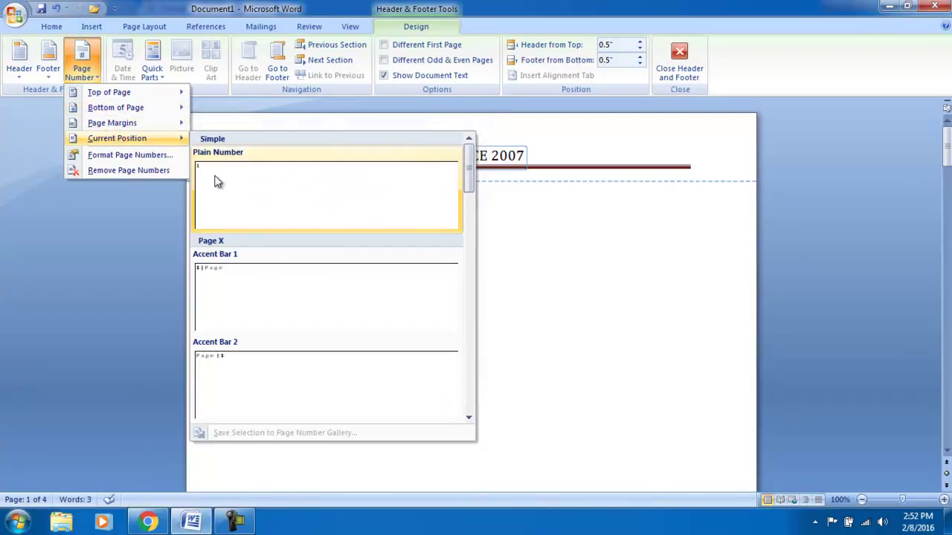
click(216, 181)
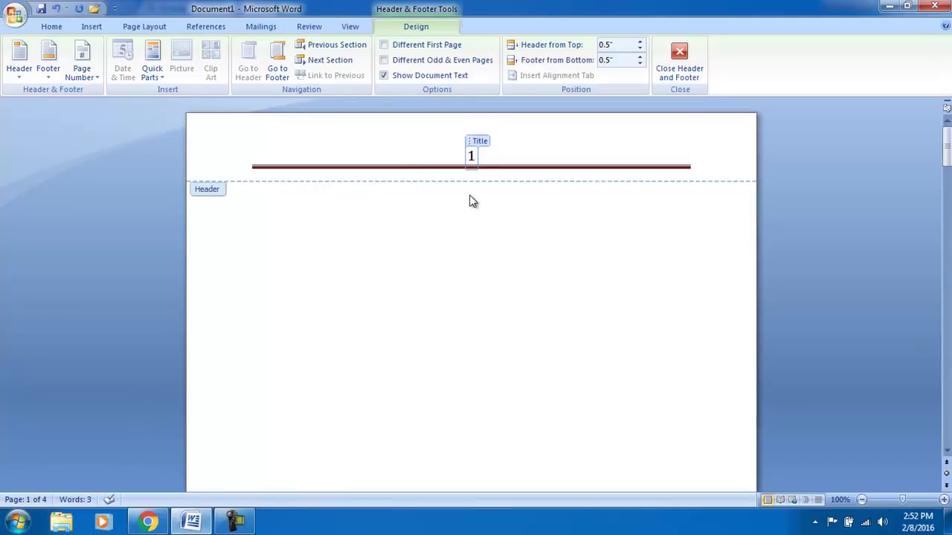
text(MS OFFICE 2007)
click(229, 170)
click(311, 162)
click(556, 161)
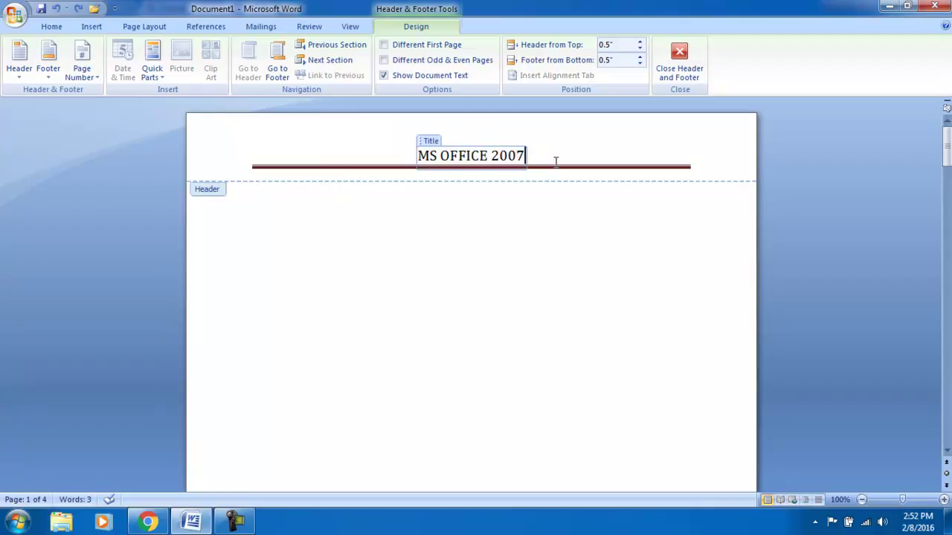
Step: Close the header, reopen it for editing, and close it again
click(677, 83)
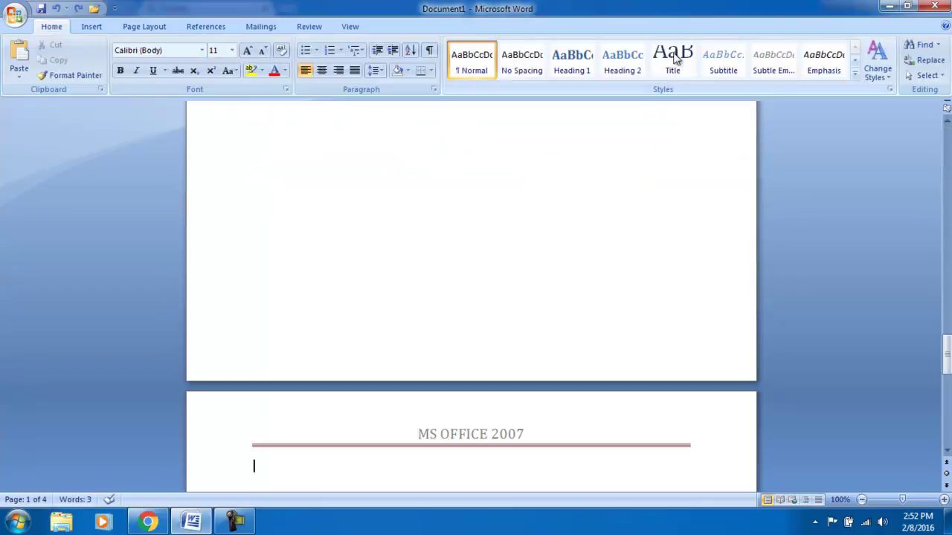
drag(948, 350, 947, 141)
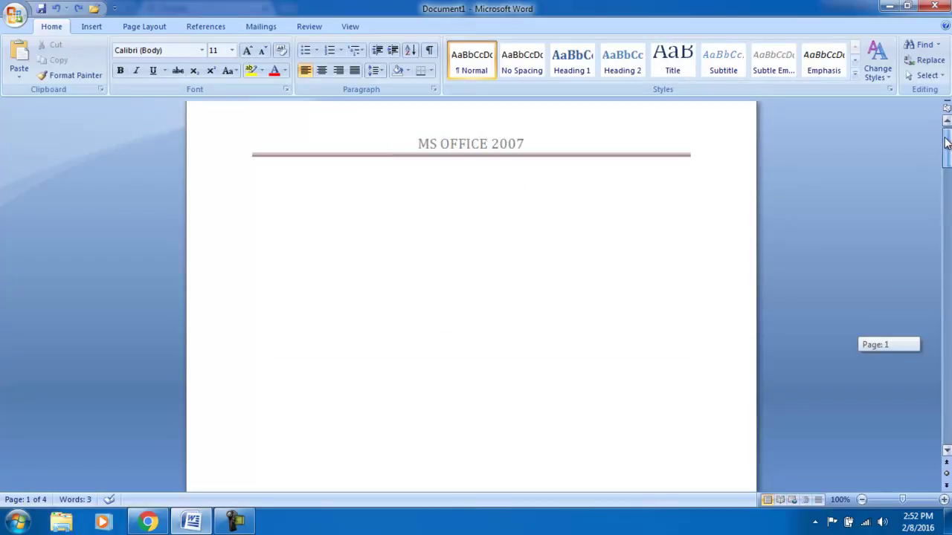
double_click(515, 173)
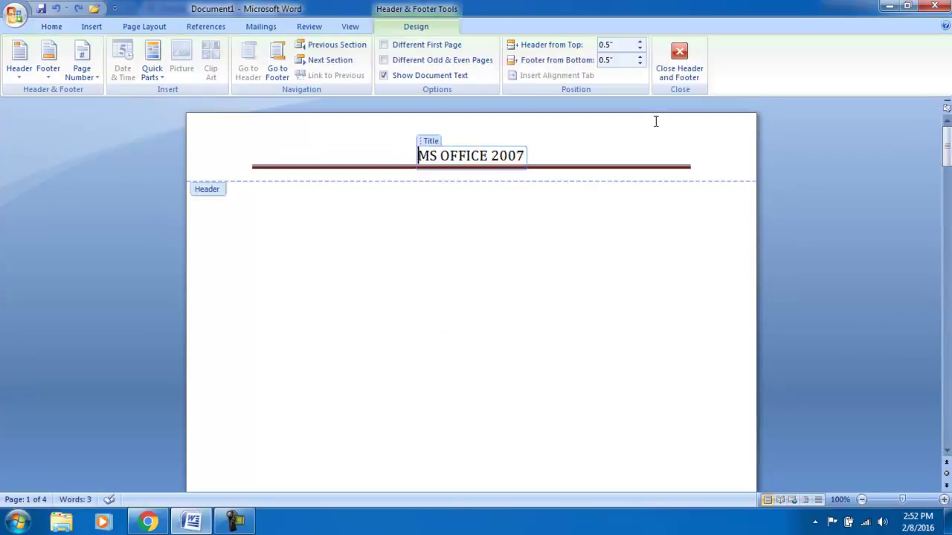
click(679, 63)
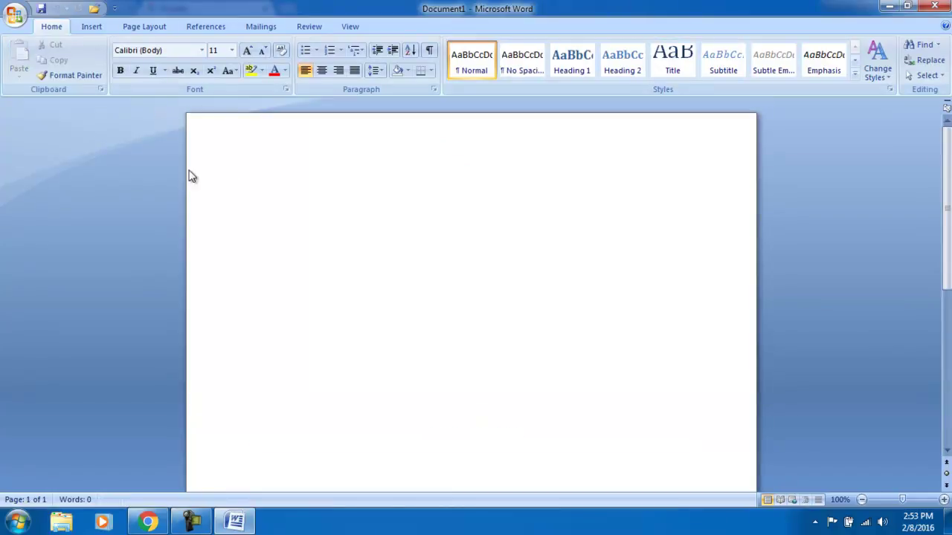
Step: Add a Blank (Three Columns) header to the document
click(101, 28)
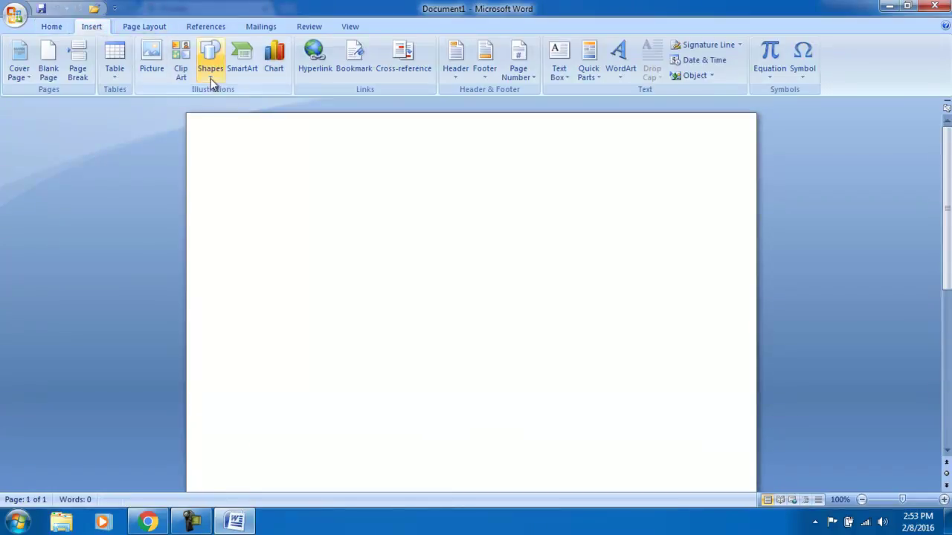
click(151, 30)
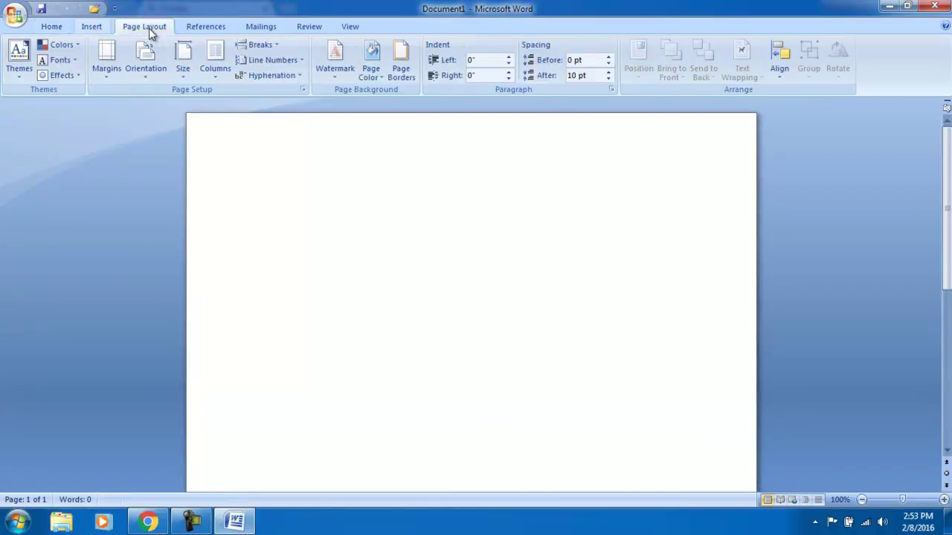
click(91, 30)
click(456, 58)
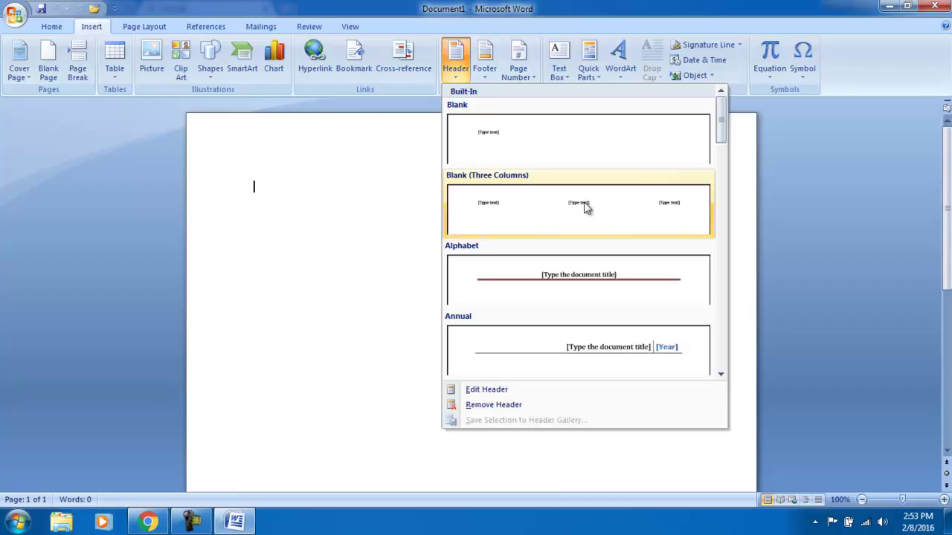
click(603, 210)
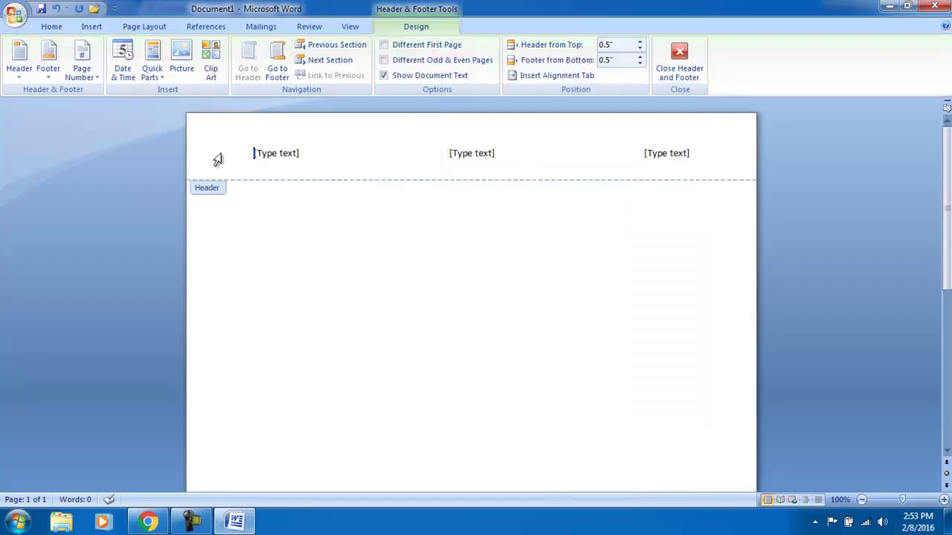
Step: Type Accounting in the left header placeholder and 2007 in the middle one
click(269, 165)
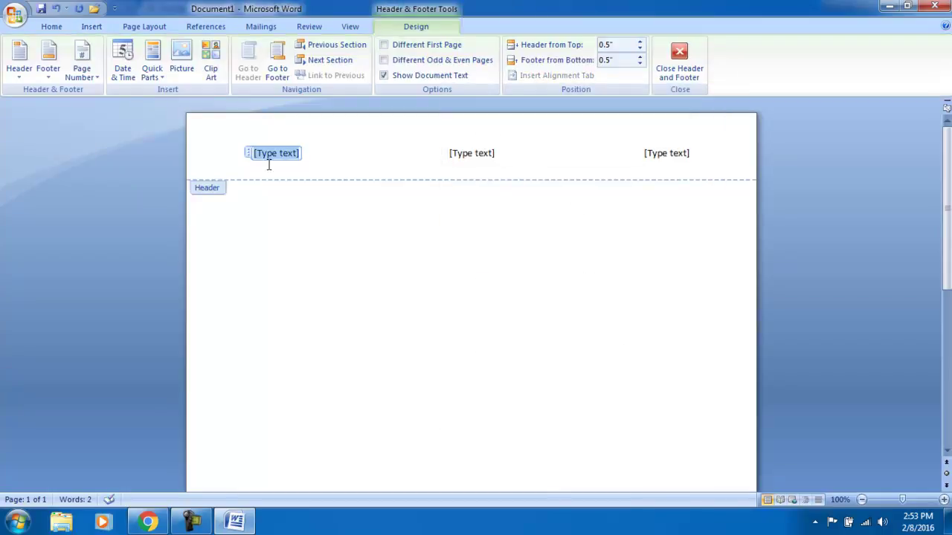
text(Accountin)
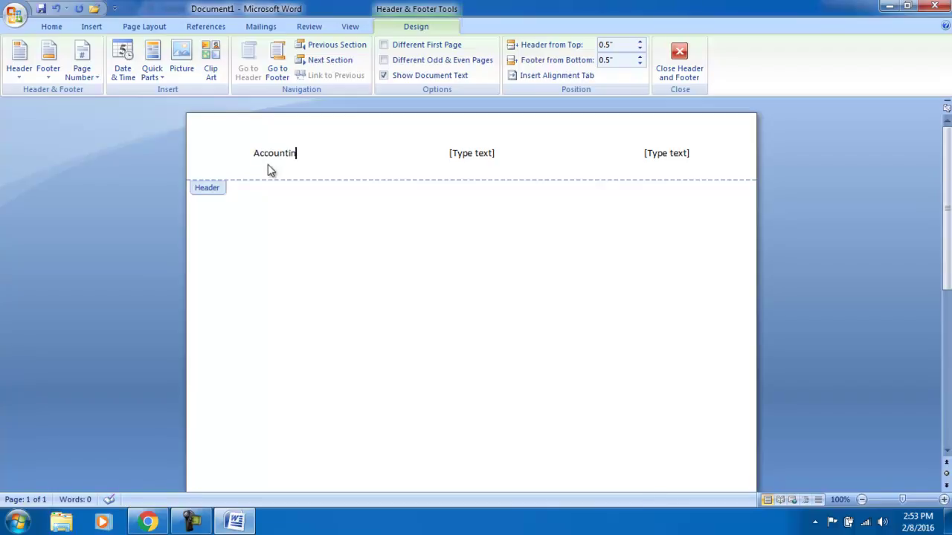
text(g)
click(469, 157)
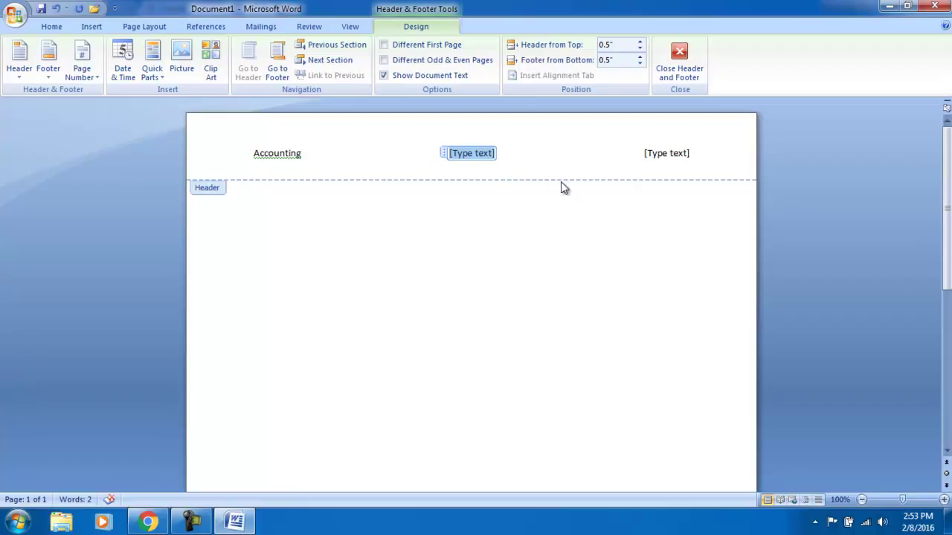
text(2007)
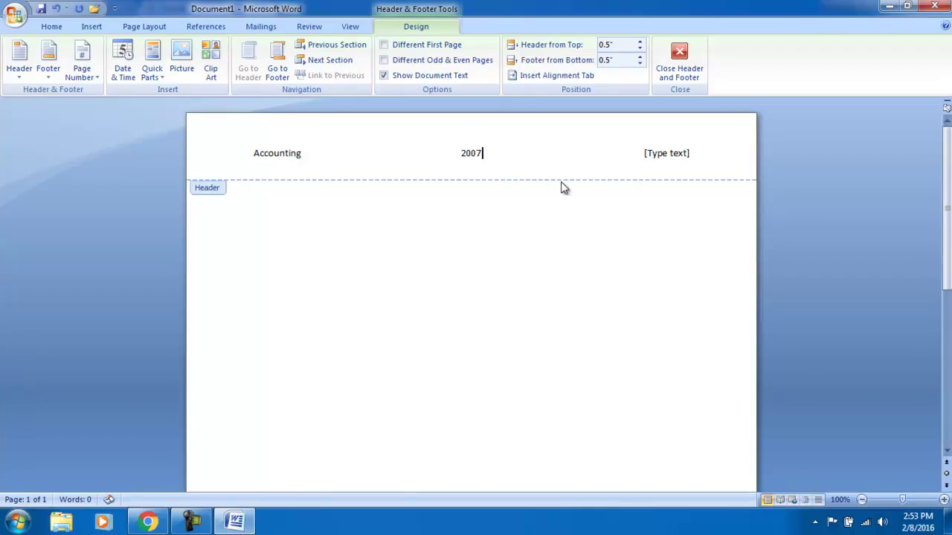
Step: Put a plain page number in the right header placeholder
click(678, 156)
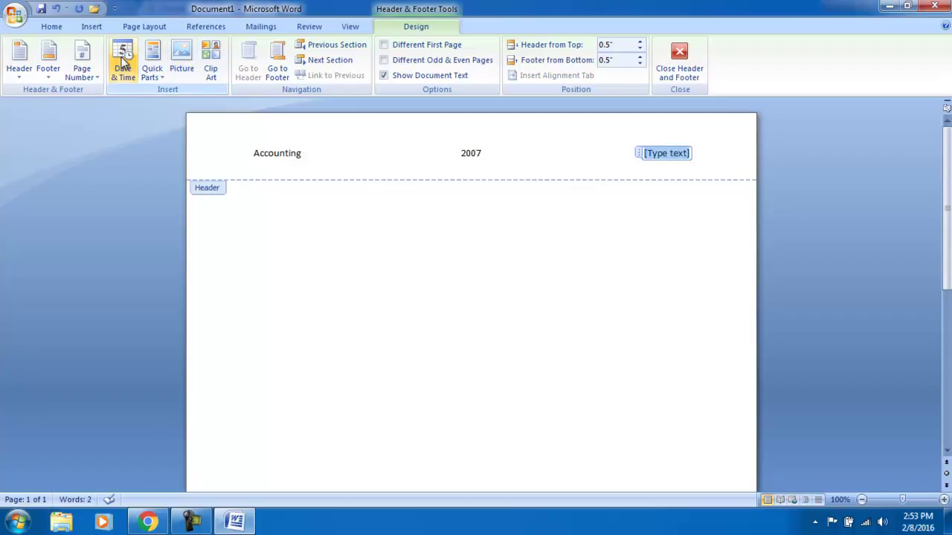
click(83, 66)
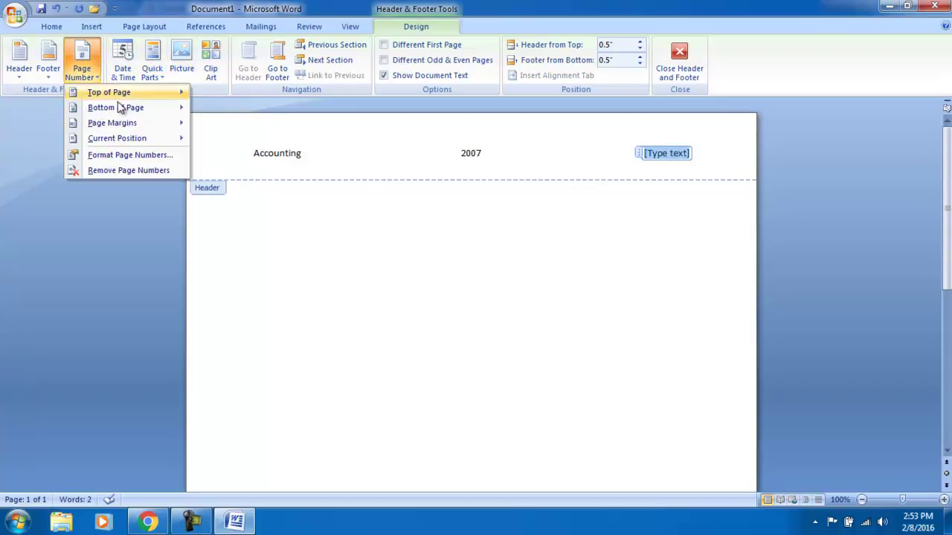
mouse_move(117, 138)
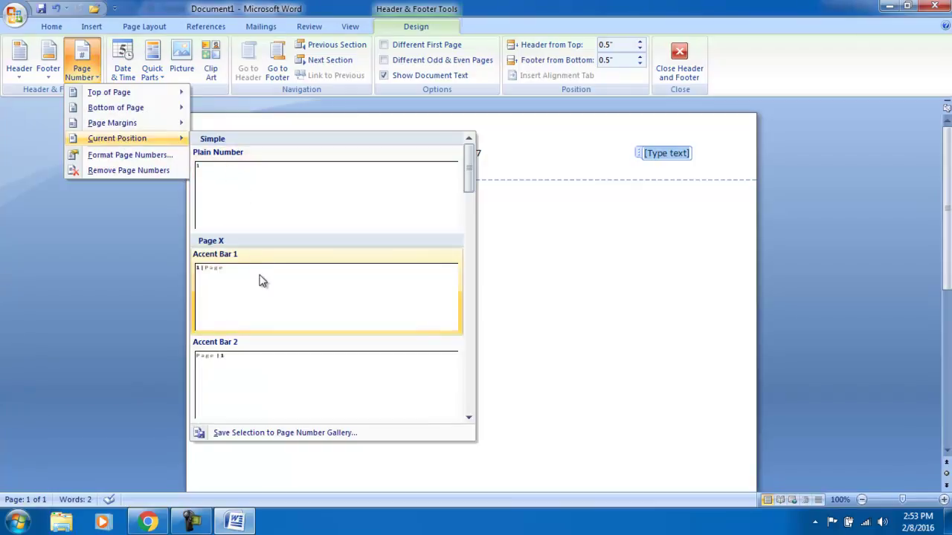
click(229, 192)
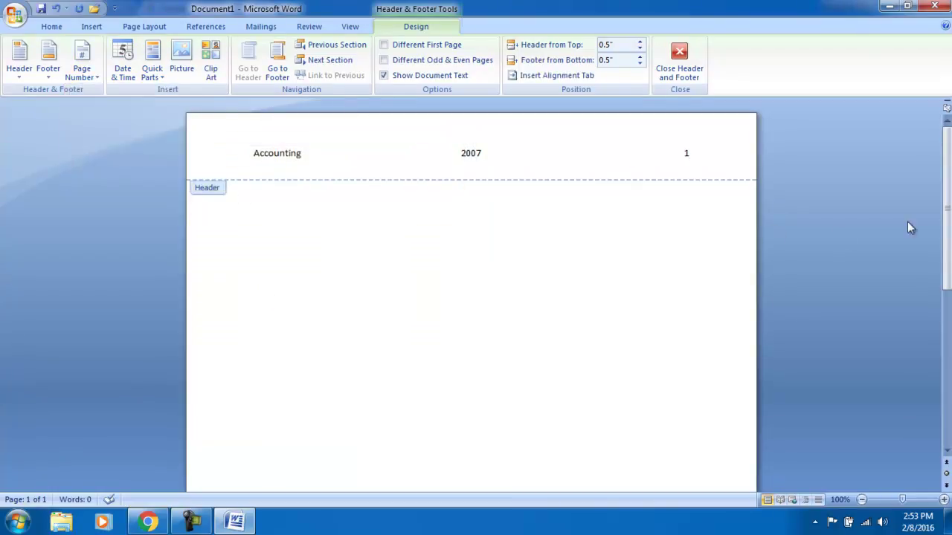
Step: Return to the body and add Ctrl+Enter page breaks until the document has five pages
double_click(598, 278)
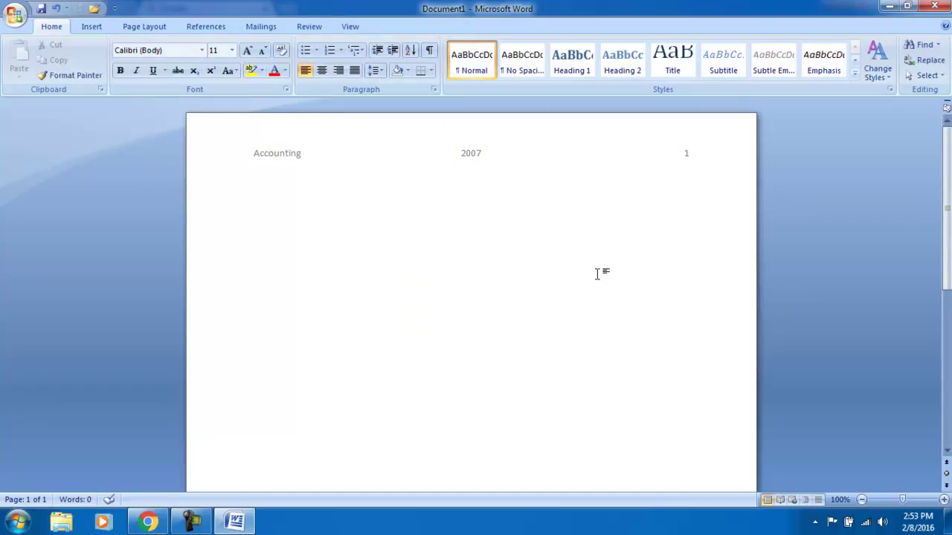
key(ctrl+Return)
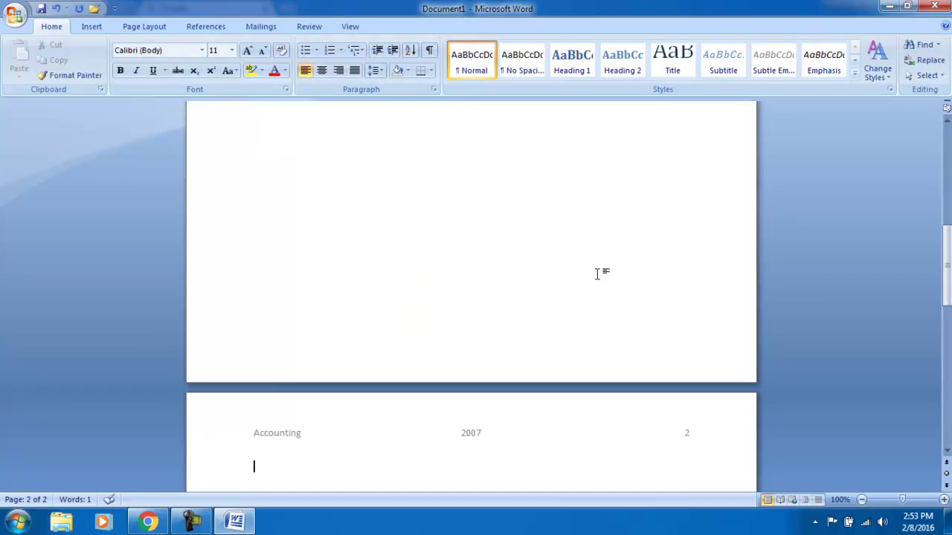
key(ctrl+Return)
key(ctrl+Return)
key(ctrl+Return)
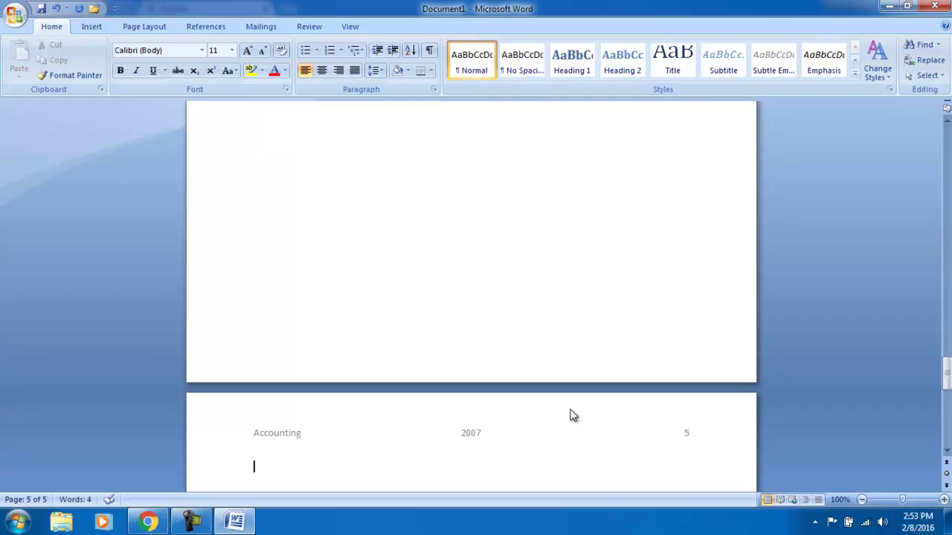
Step: Check the page 5 header, then return to the body and scroll back to page 1
triple_click(551, 446)
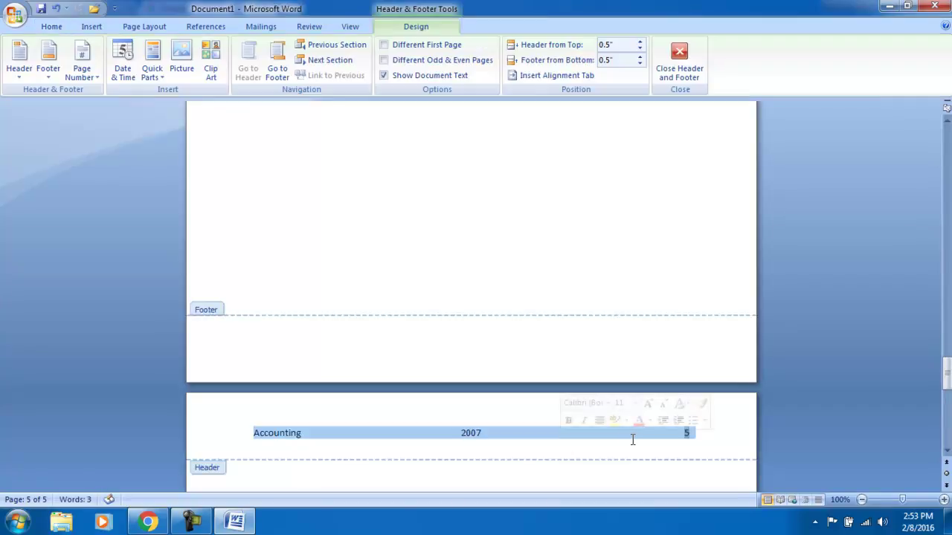
click(709, 443)
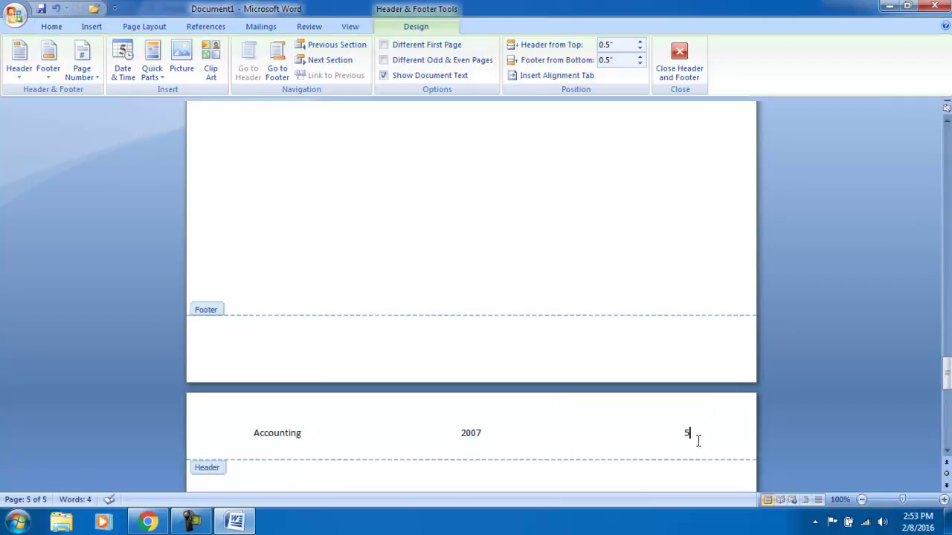
drag(947, 374, 947, 165)
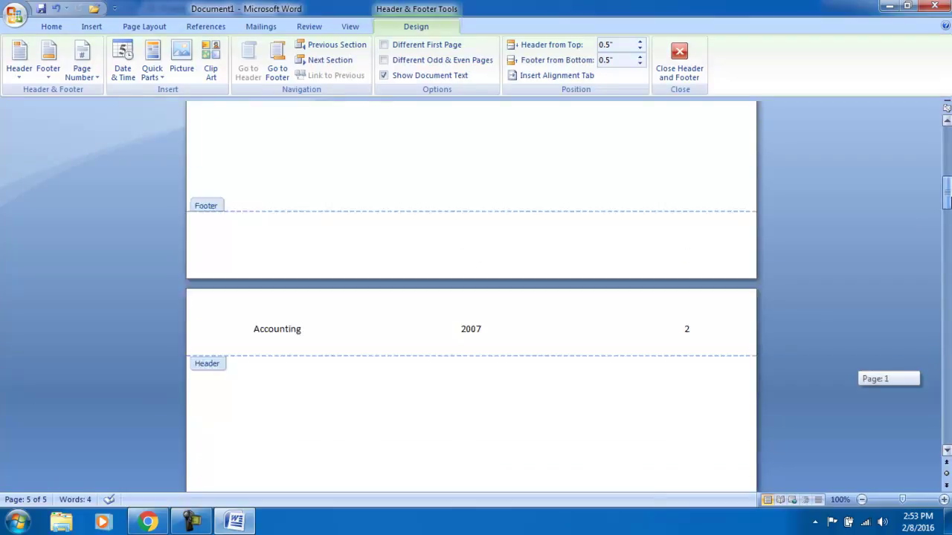
double_click(384, 456)
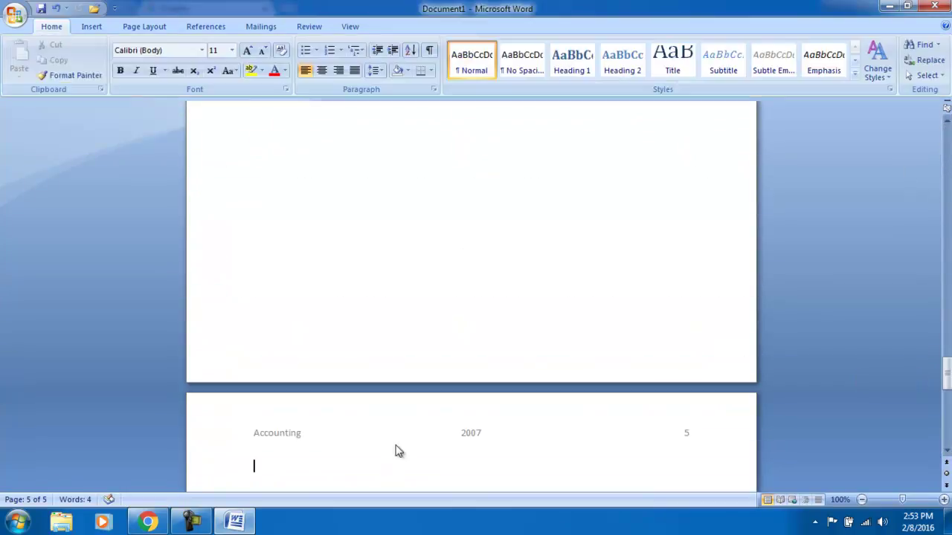
scroll(570, 302, up, 5)
drag(947, 338, 947, 141)
Step: Reopen header editing and add a Blank (Three Columns) footer
double_click(406, 146)
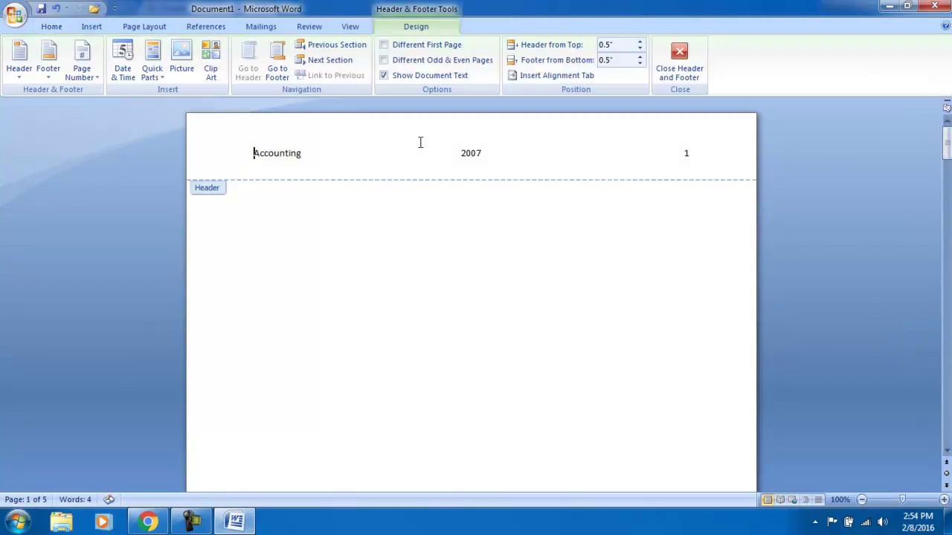
click(49, 56)
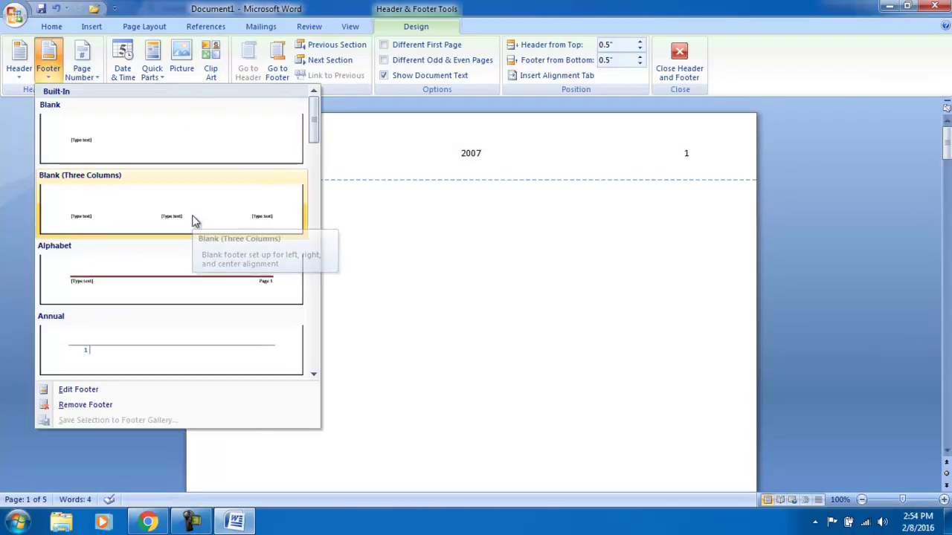
click(192, 220)
Step: Fill the footer with Accounting, 2007 and a plain page number on the right
click(295, 441)
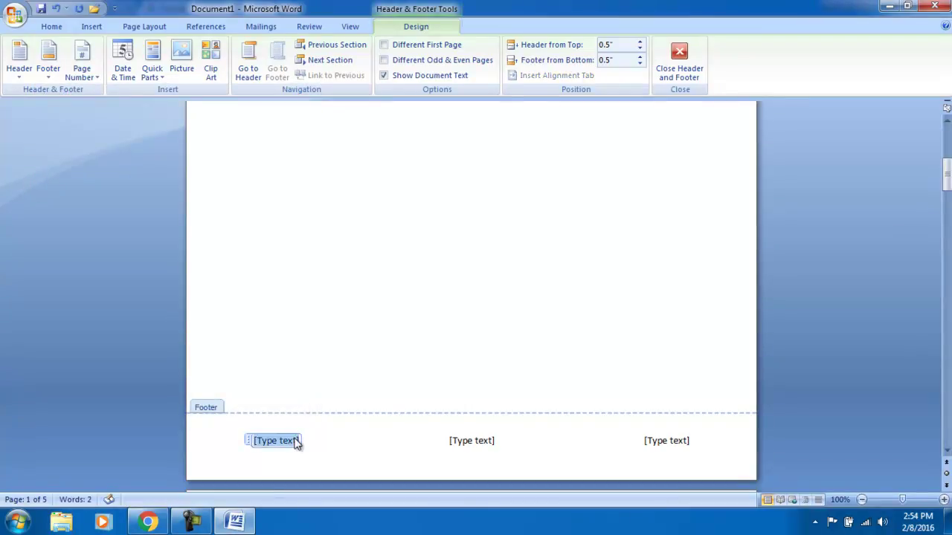
text(Accounting)
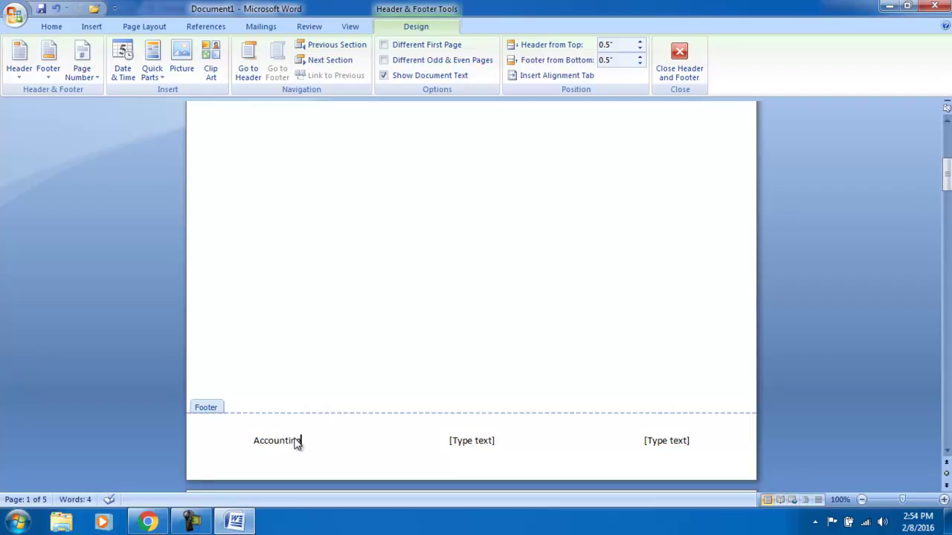
click(481, 447)
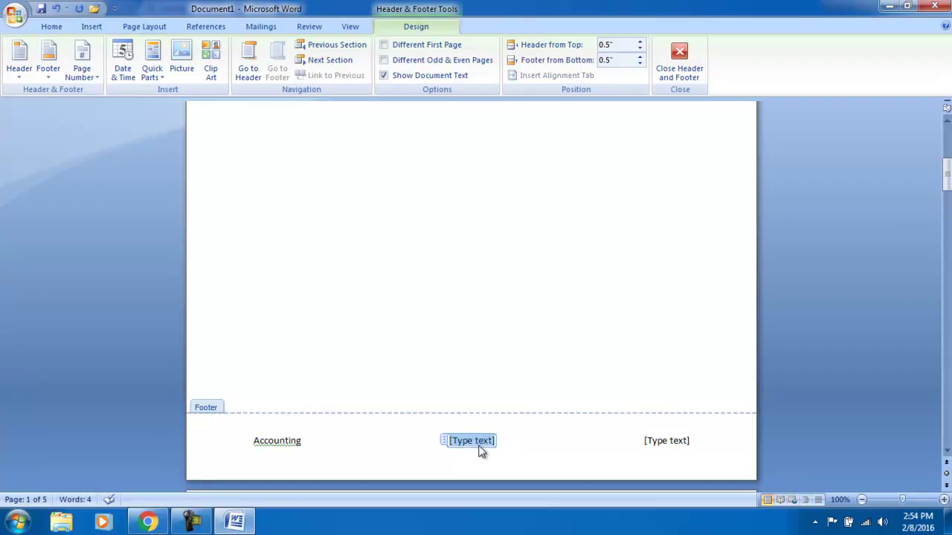
text(200)
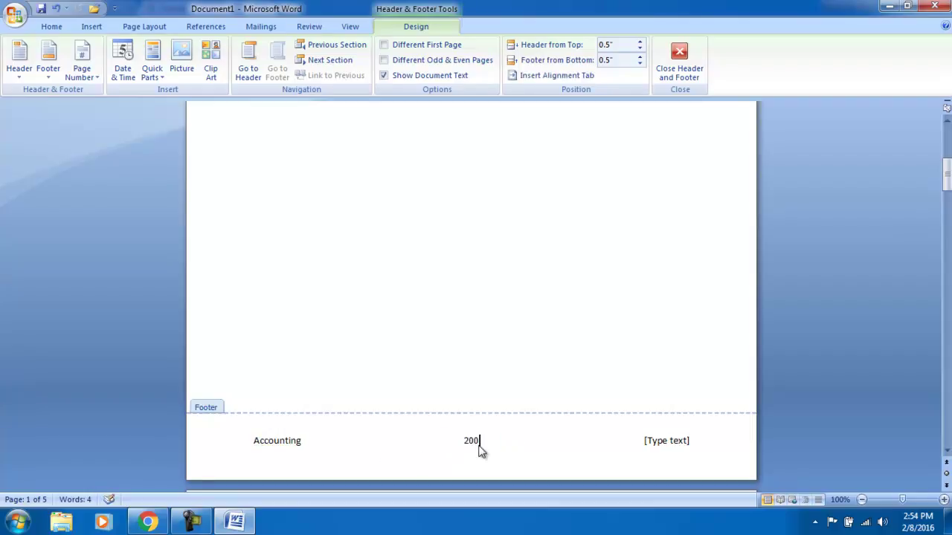
text(7)
click(662, 442)
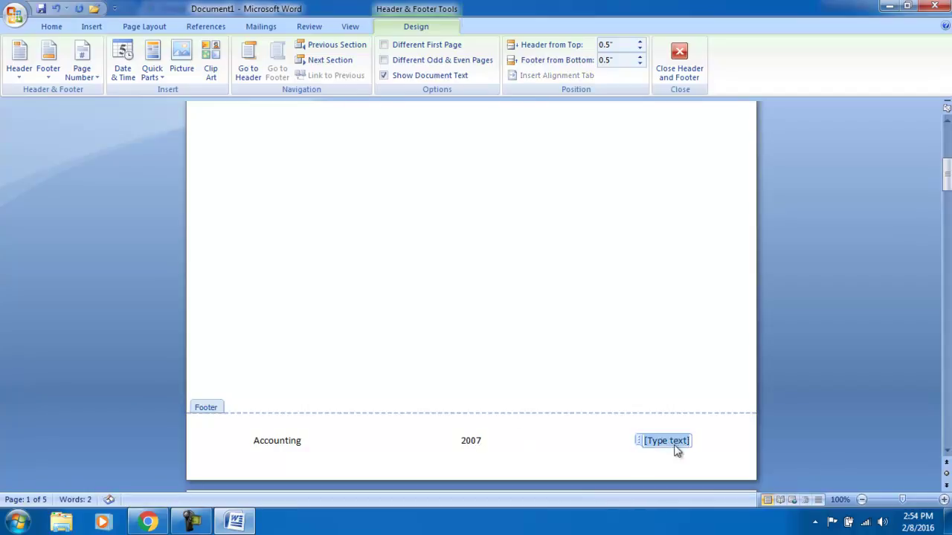
click(83, 67)
mouse_move(117, 138)
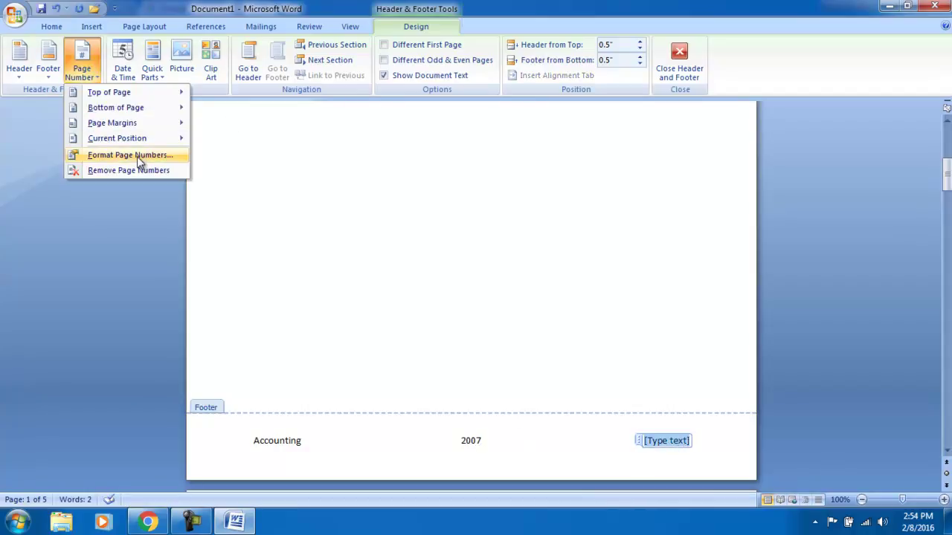
click(251, 171)
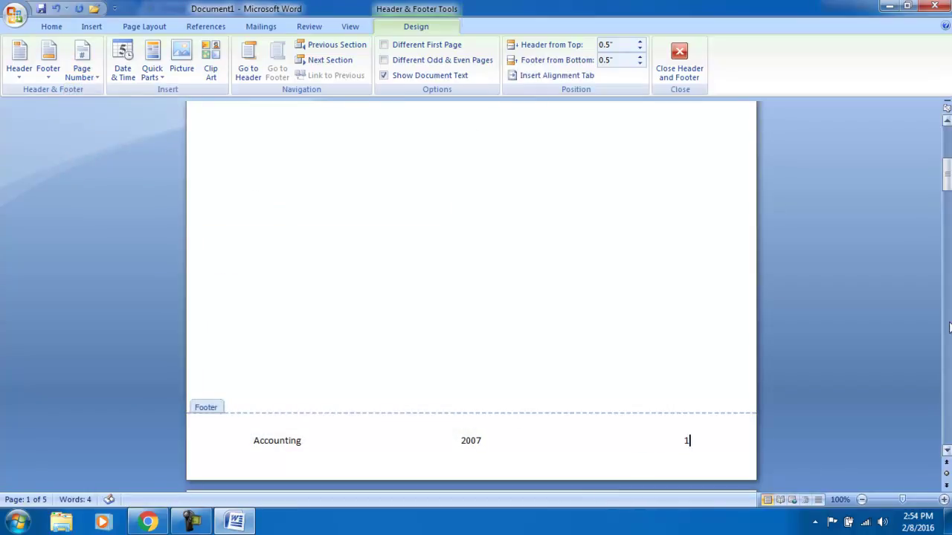
drag(945, 236, 946, 230)
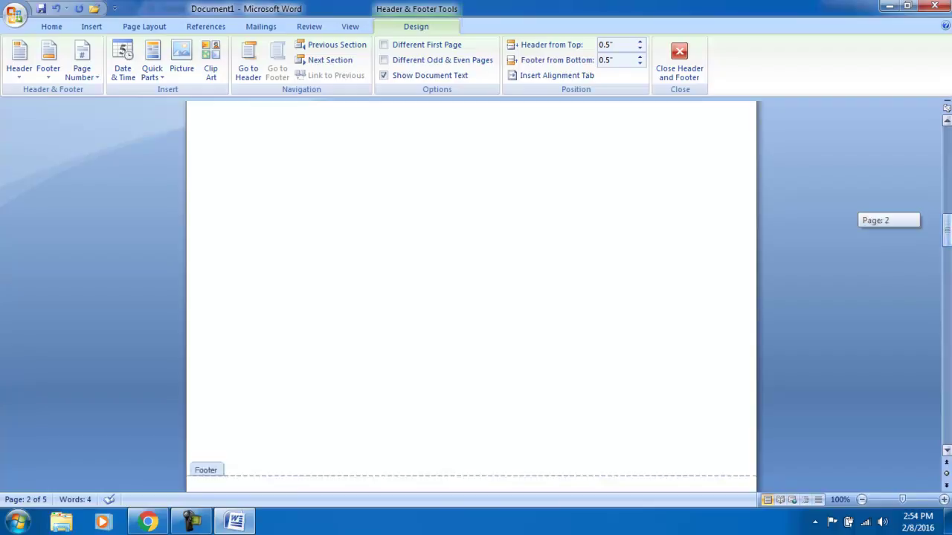
Step: Scroll to the top to show the page 1 header reading Accounting, 2007 and 1
drag(947, 225, 946, 259)
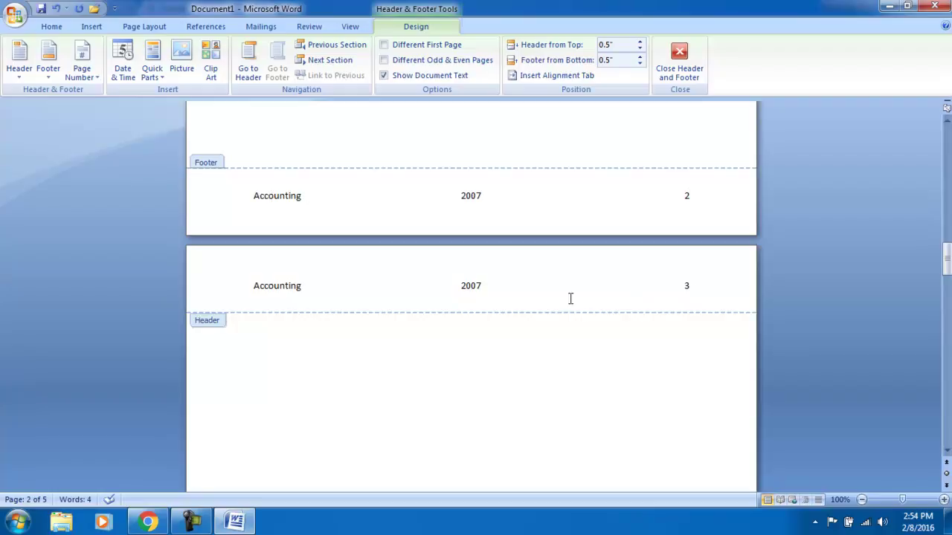
drag(947, 259, 947, 321)
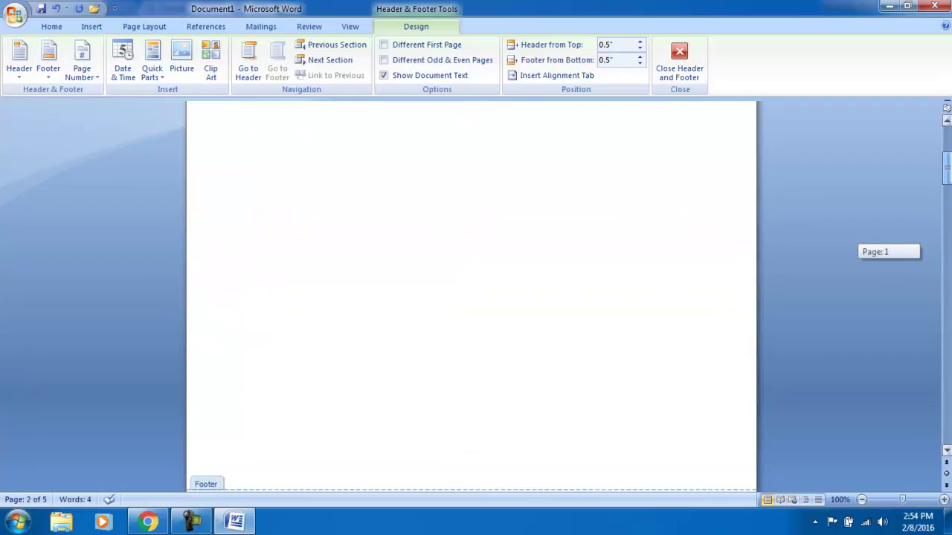
drag(946, 321, 948, 160)
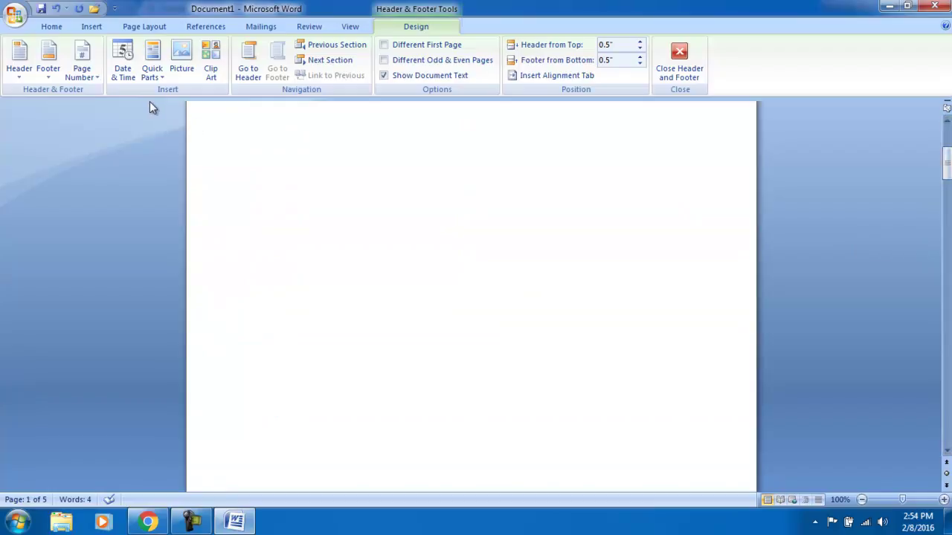
drag(940, 166, 941, 149)
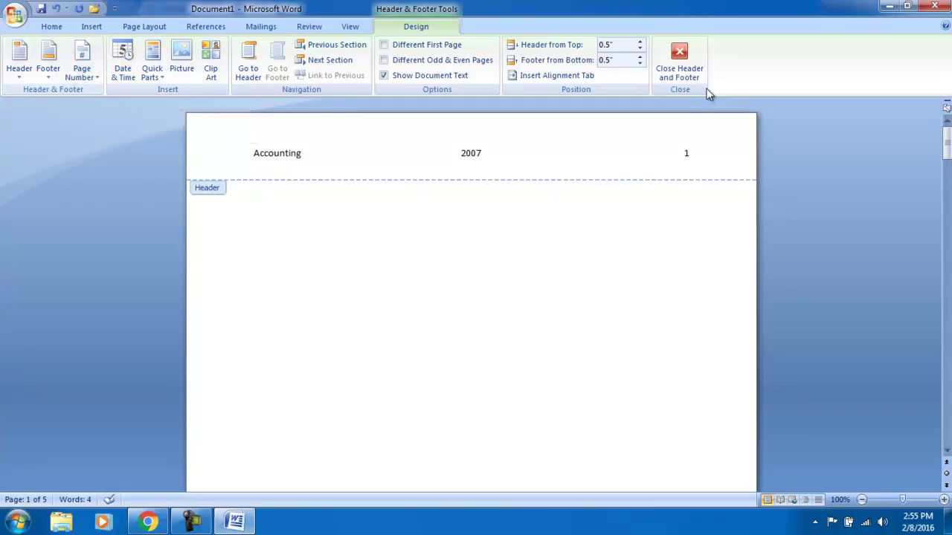
Step: Close the header and footer, then insert the blue Annual Sidebar text box and clear its placeholder text
click(689, 62)
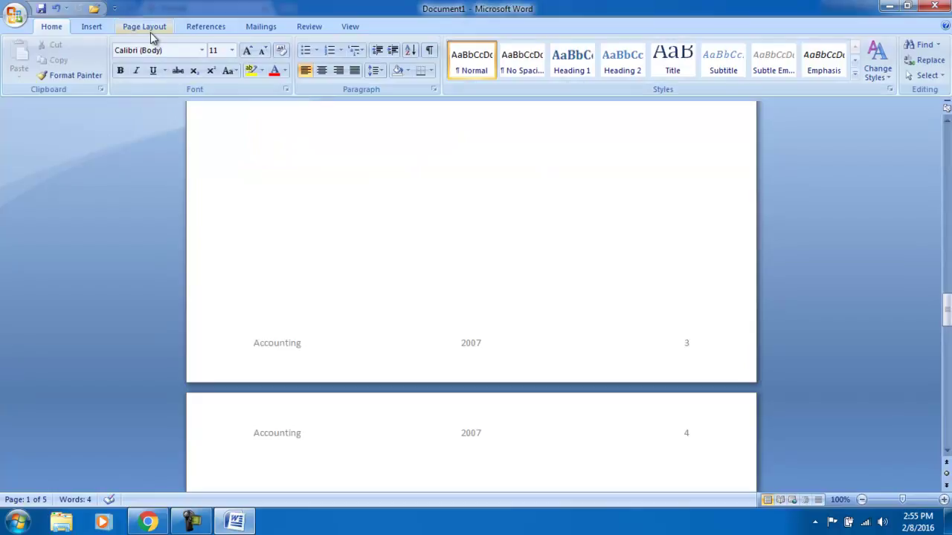
click(93, 29)
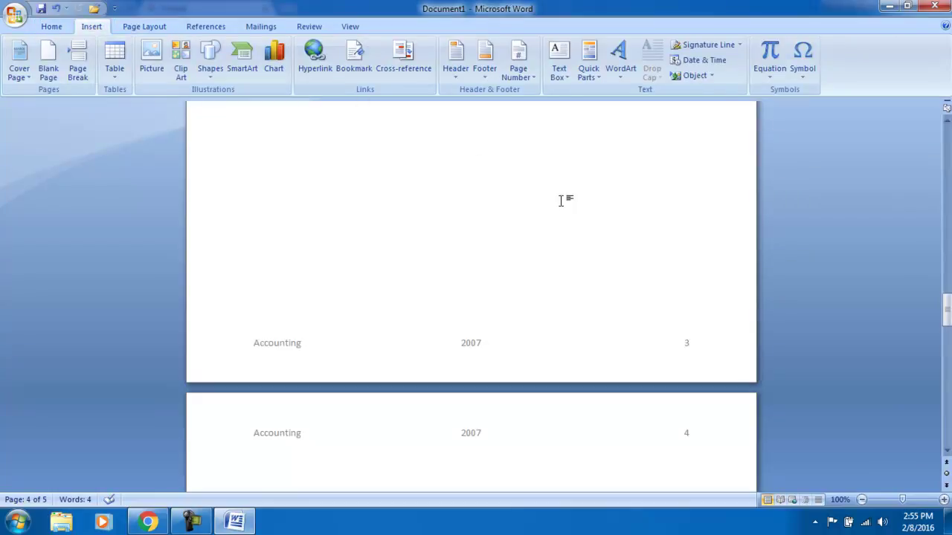
click(520, 71)
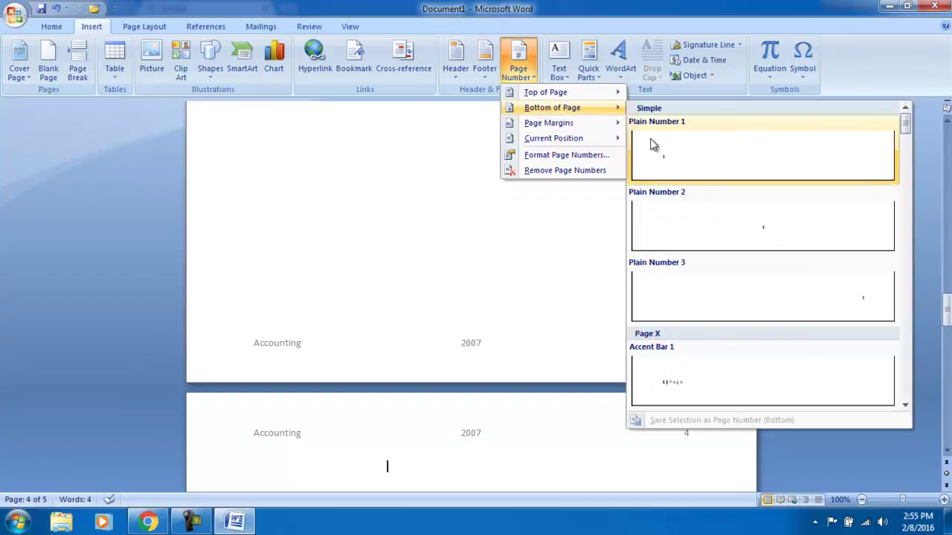
mouse_move(552, 107)
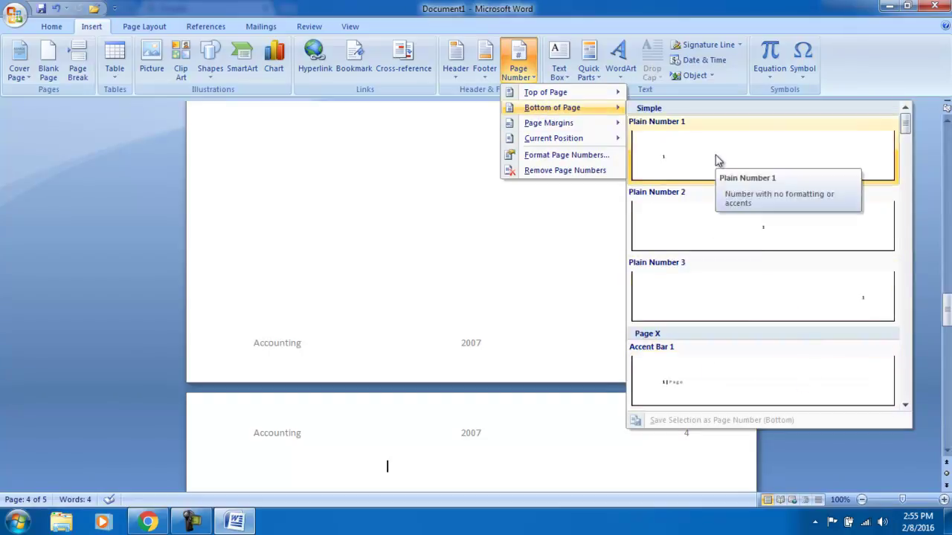
click(559, 61)
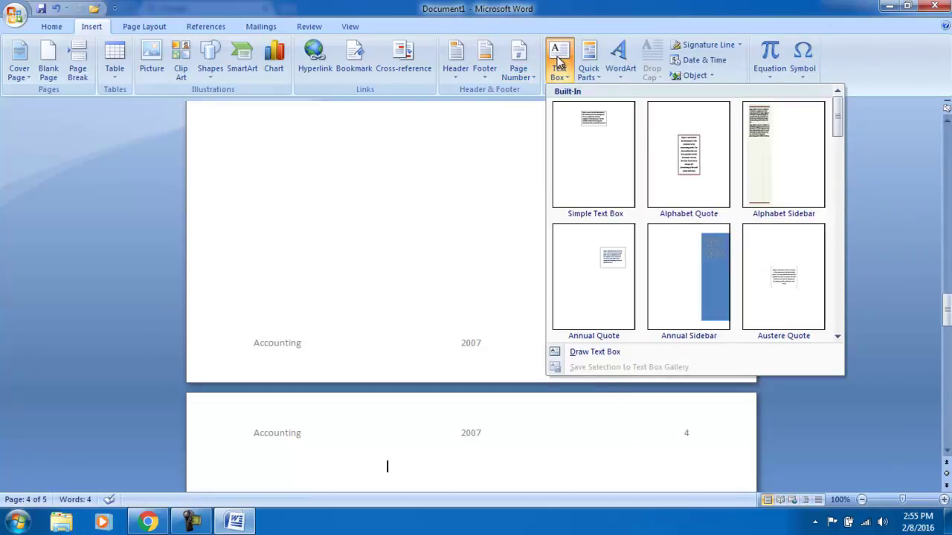
click(718, 263)
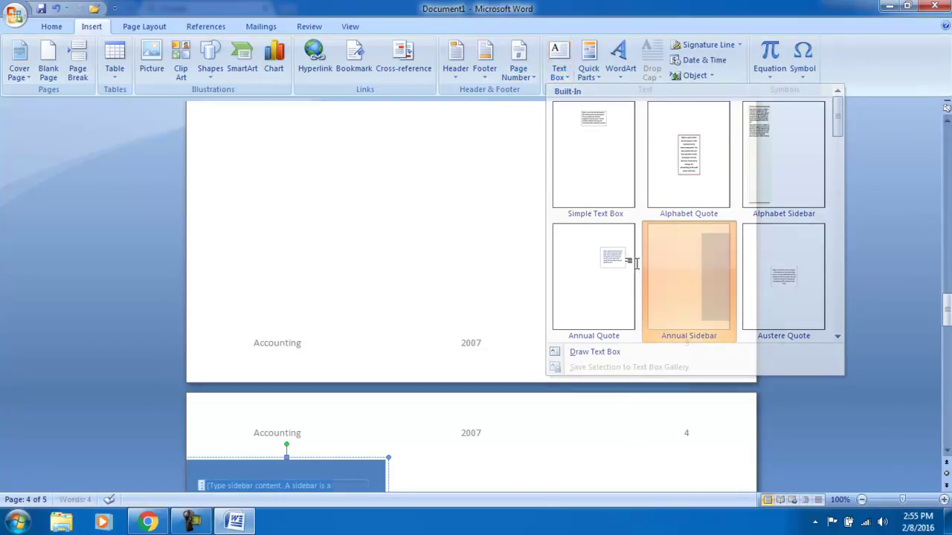
drag(947, 312, 947, 340)
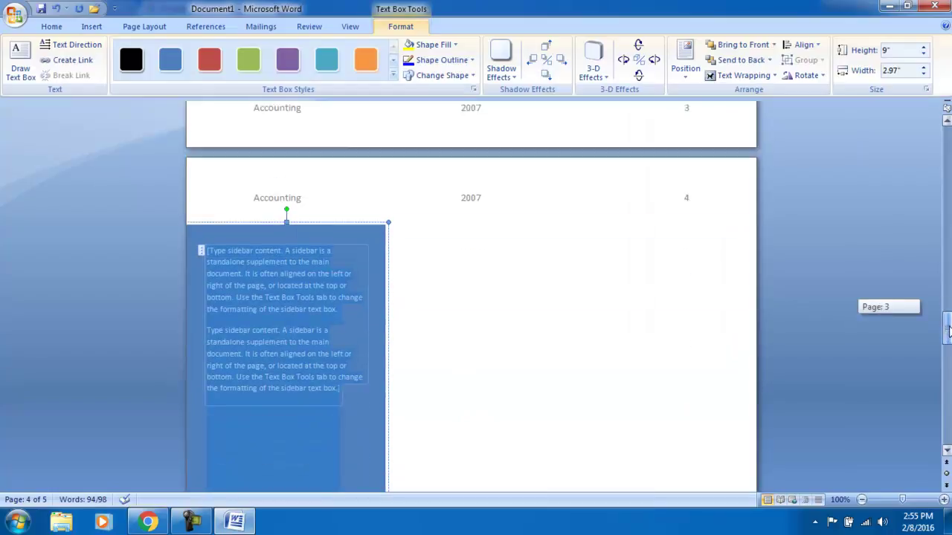
key(Delete)
text(dijfoisjdofijsdoijfosidjfos)
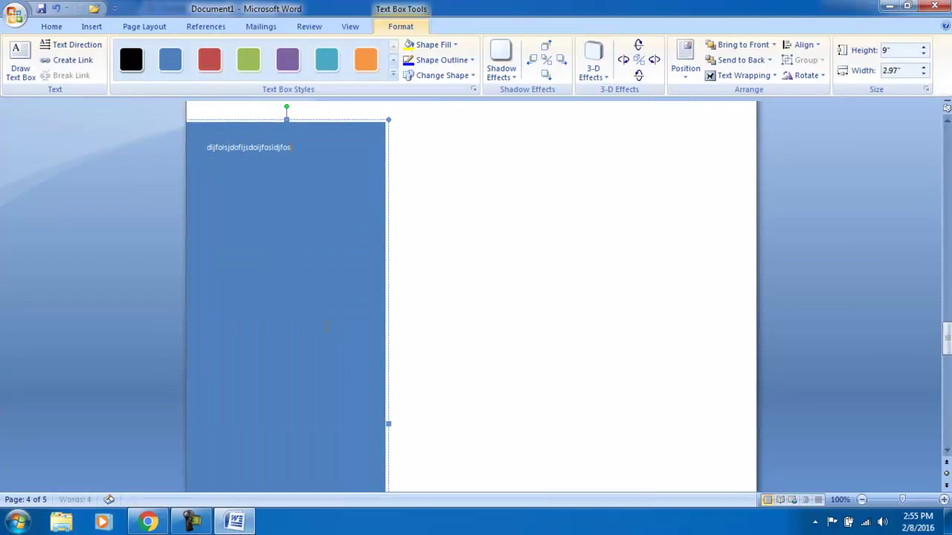
Step: Move the sidebar box to the right and shorten it to 5 inches tall
drag(308, 121, 401, 115)
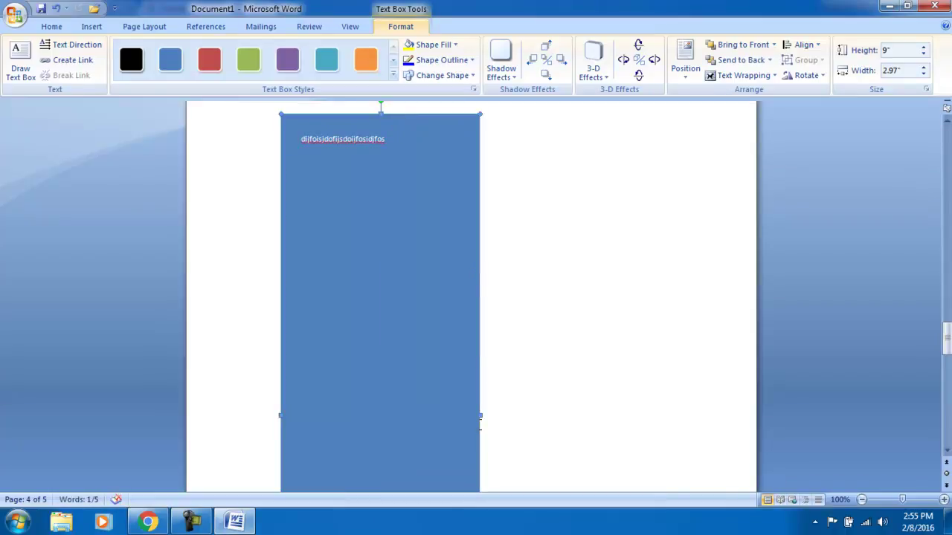
click(948, 331)
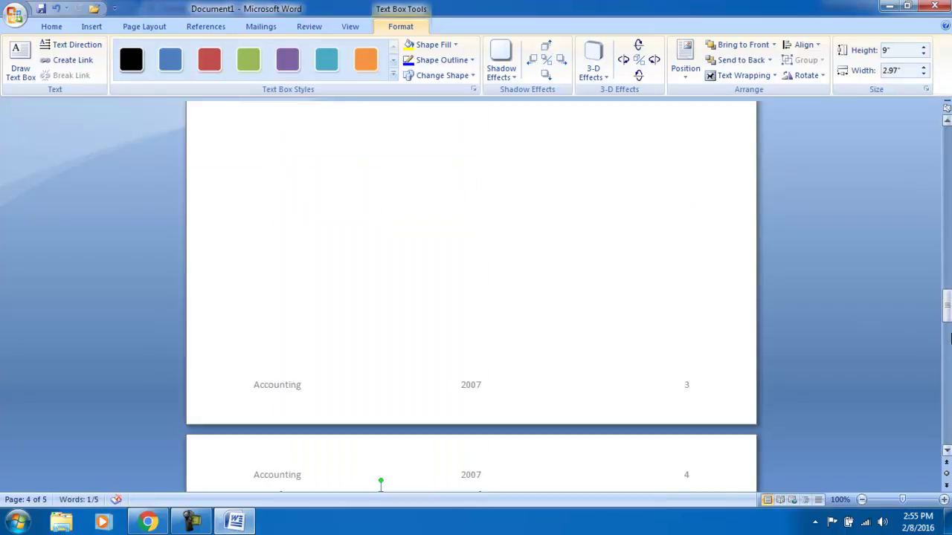
drag(947, 305, 947, 365)
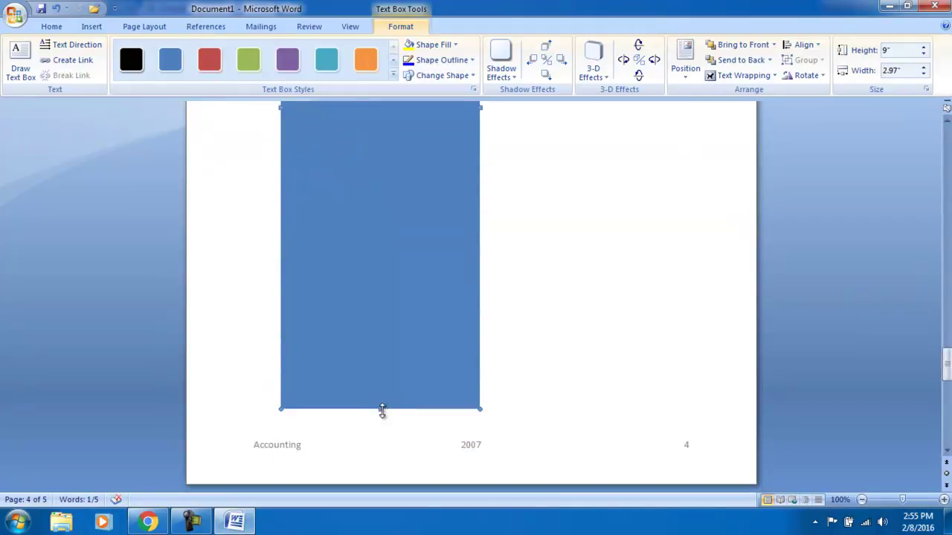
drag(382, 412, 362, 142)
drag(946, 363, 947, 333)
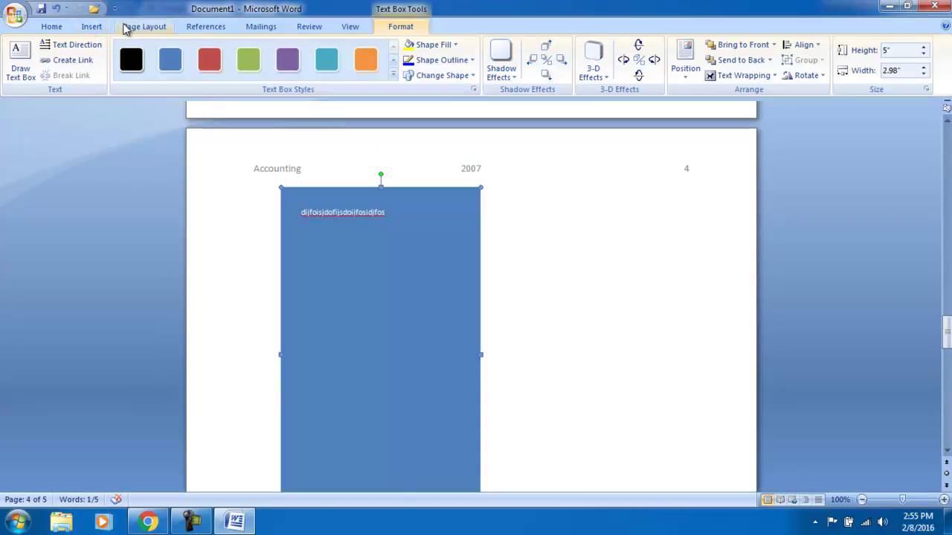
click(99, 28)
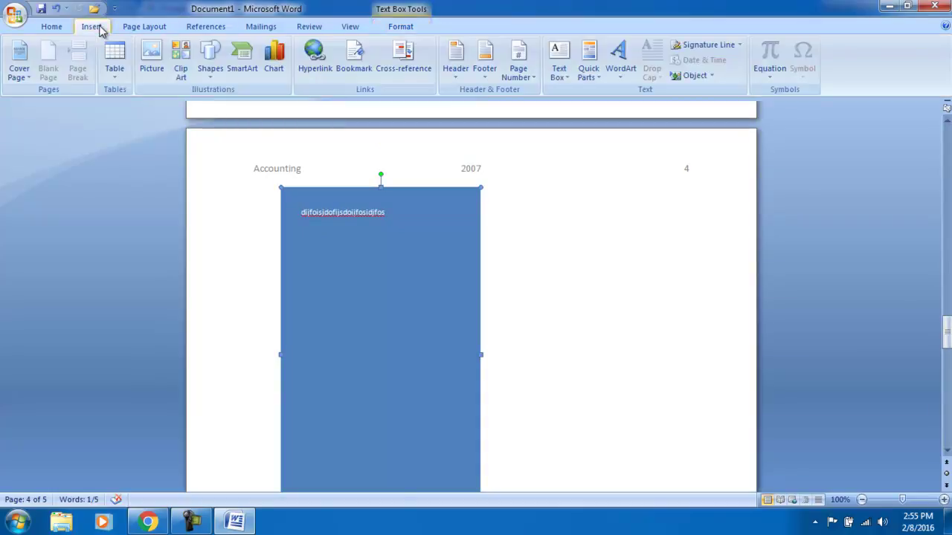
click(609, 236)
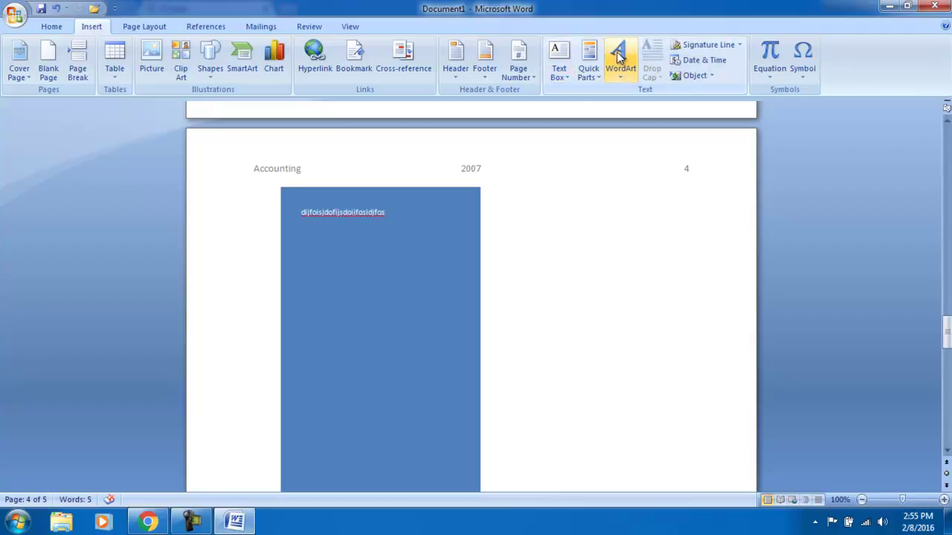
Step: Insert WordArt in a chosen style with the text 'Ms Office'
click(620, 58)
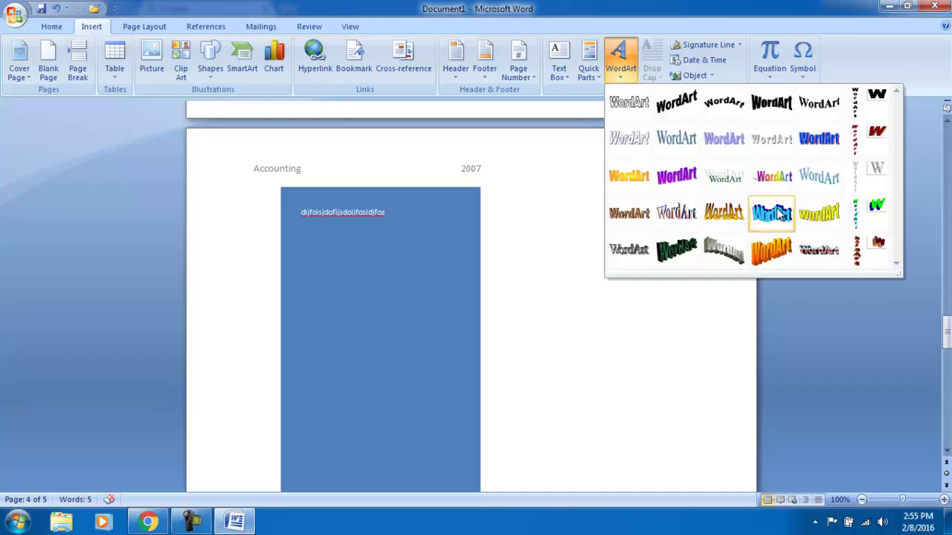
click(725, 179)
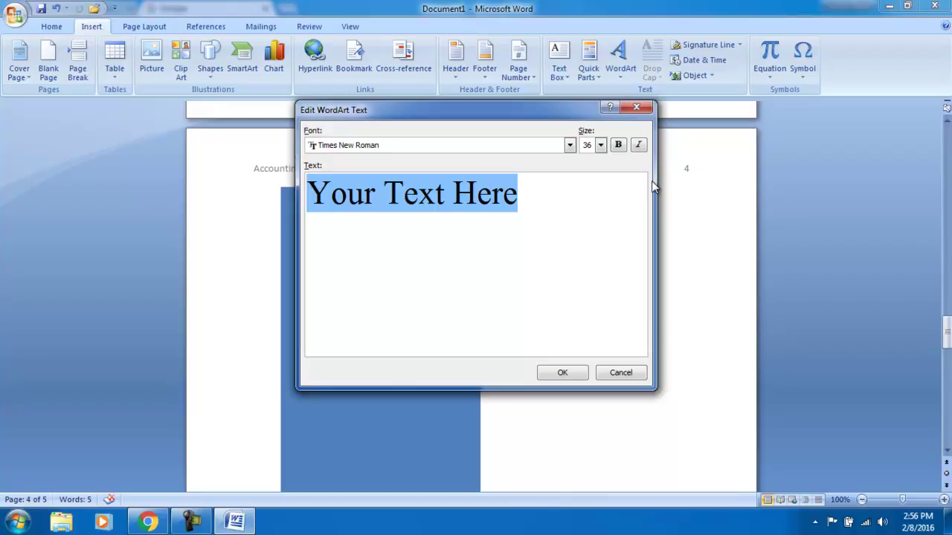
text(Ms Office)
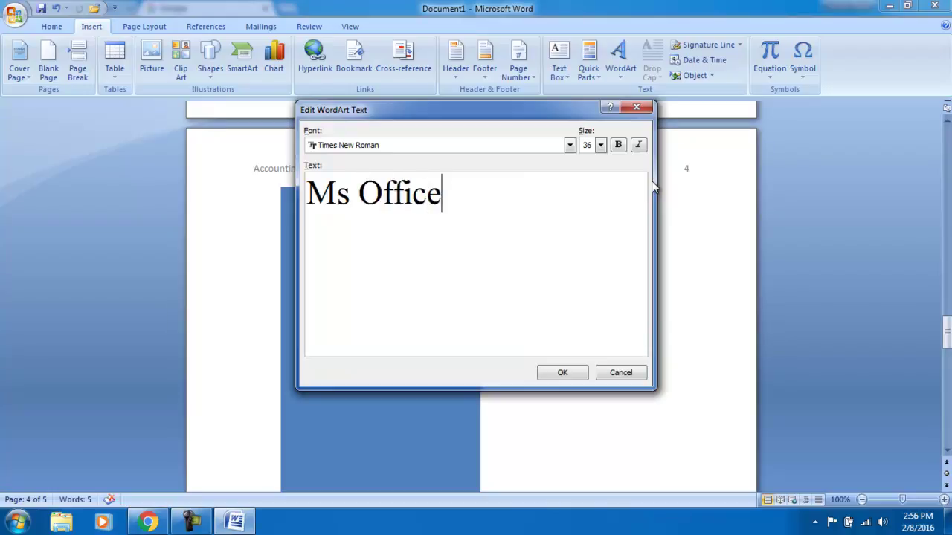
click(562, 372)
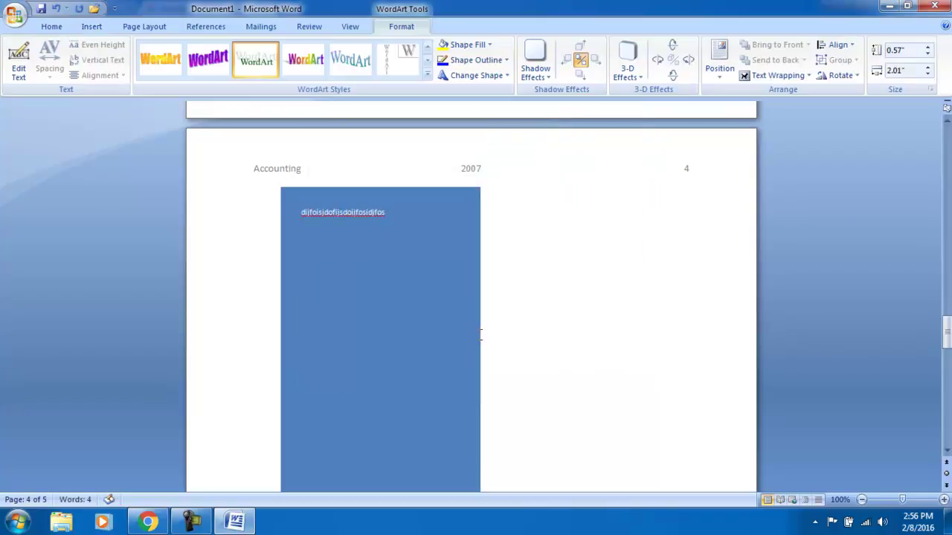
Step: Apply the rainbow style to the Ms Office WordArt and resize it to 6.35 × 1.69 inches
drag(948, 327, 948, 389)
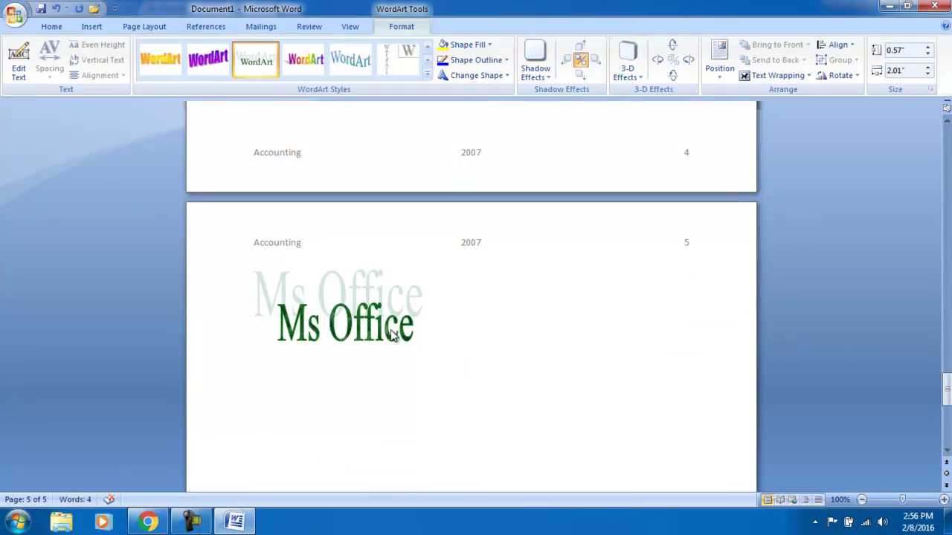
click(400, 327)
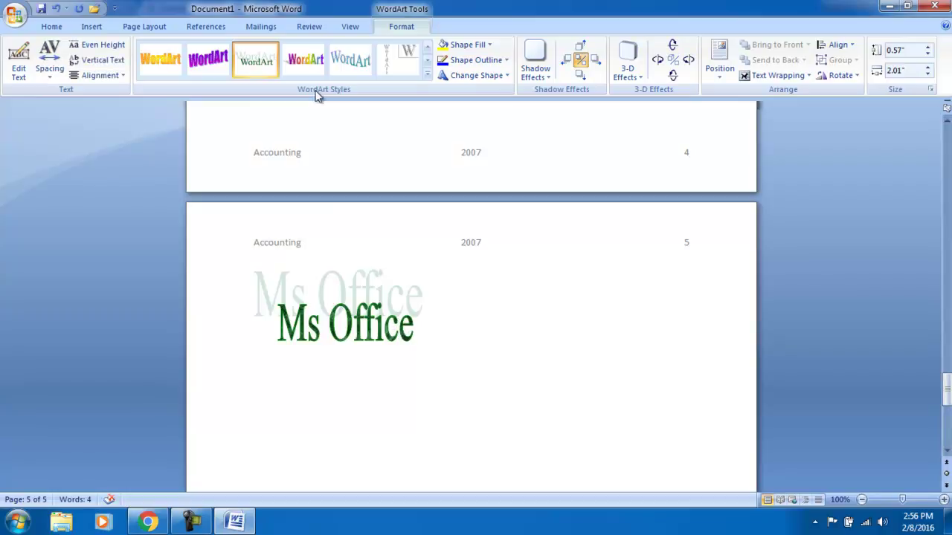
click(305, 60)
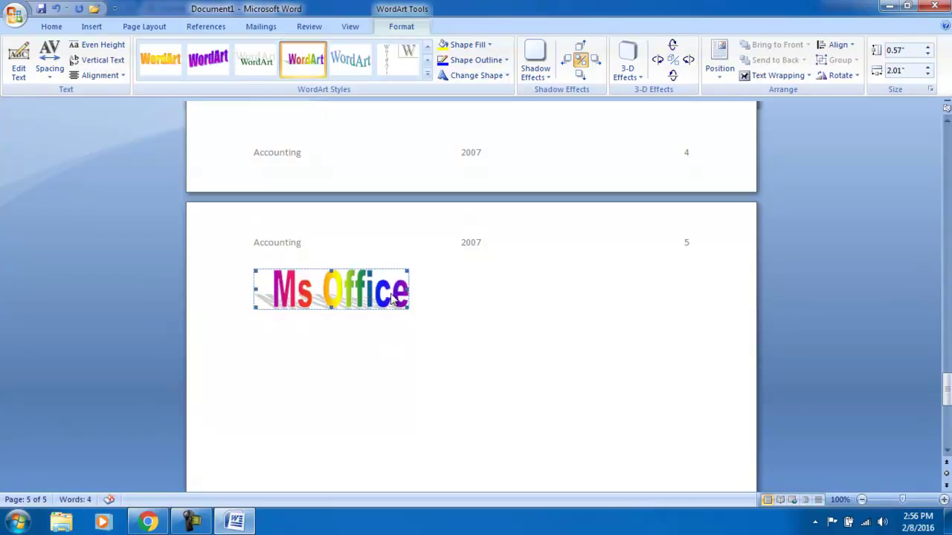
drag(662, 275, 699, 284)
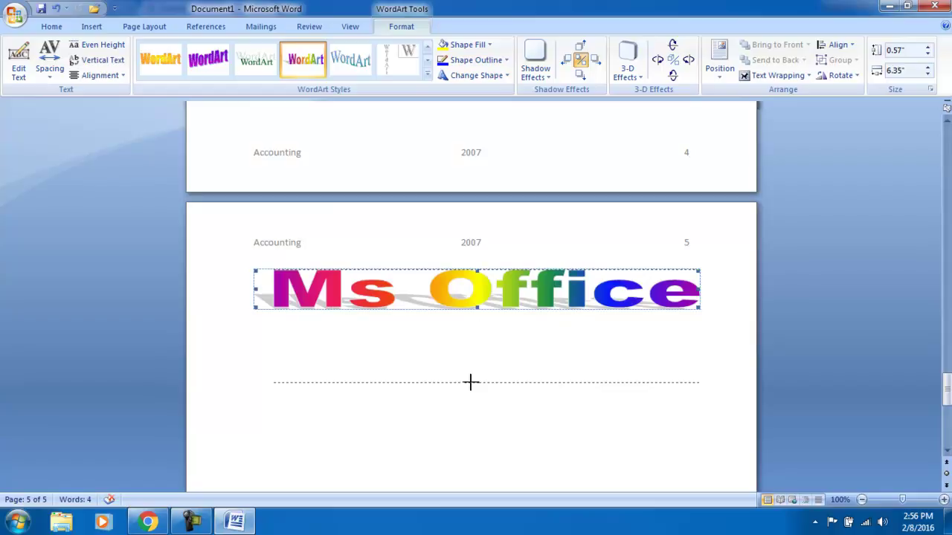
drag(477, 321, 470, 382)
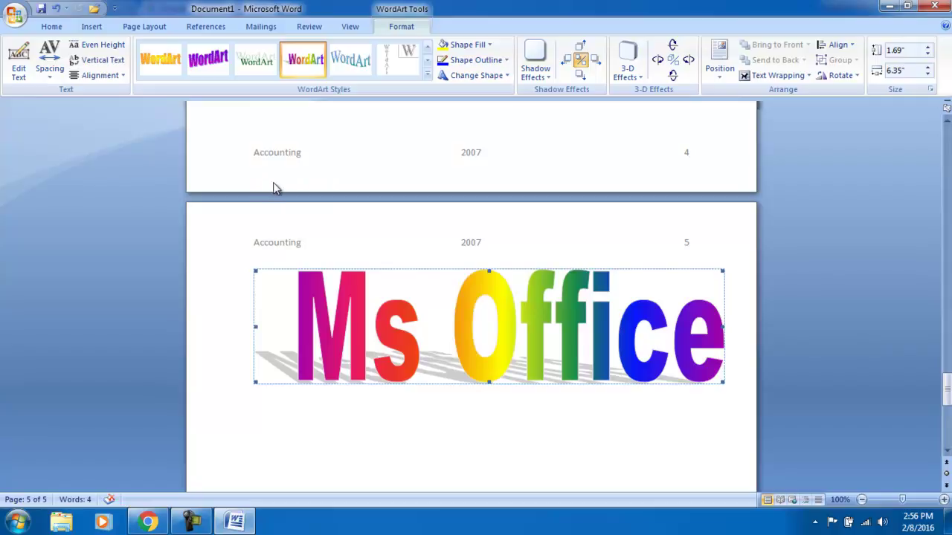
click(92, 26)
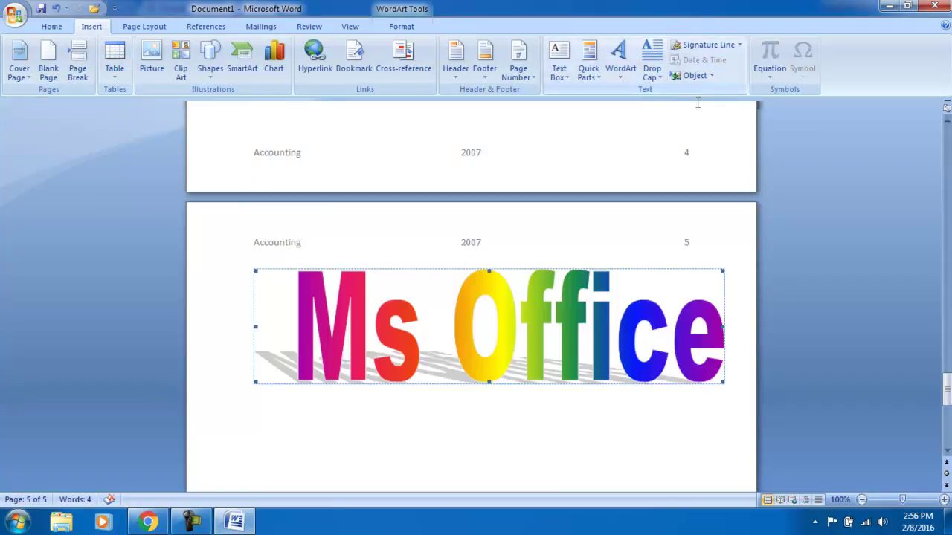
Step: Type three lines under the WordArt and trim their first letters so they read his, he and here
scroll(669, 298, down, 5)
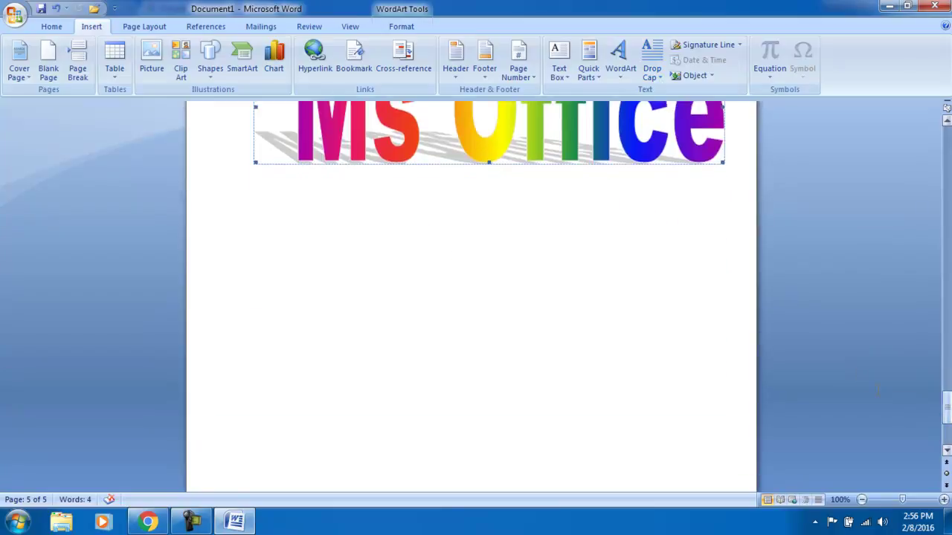
click(278, 272)
click(946, 408)
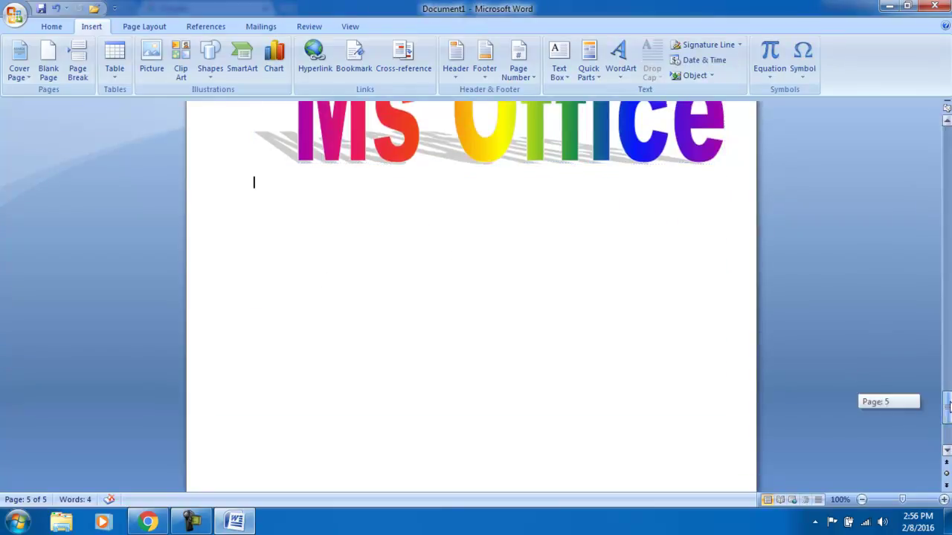
text(this)
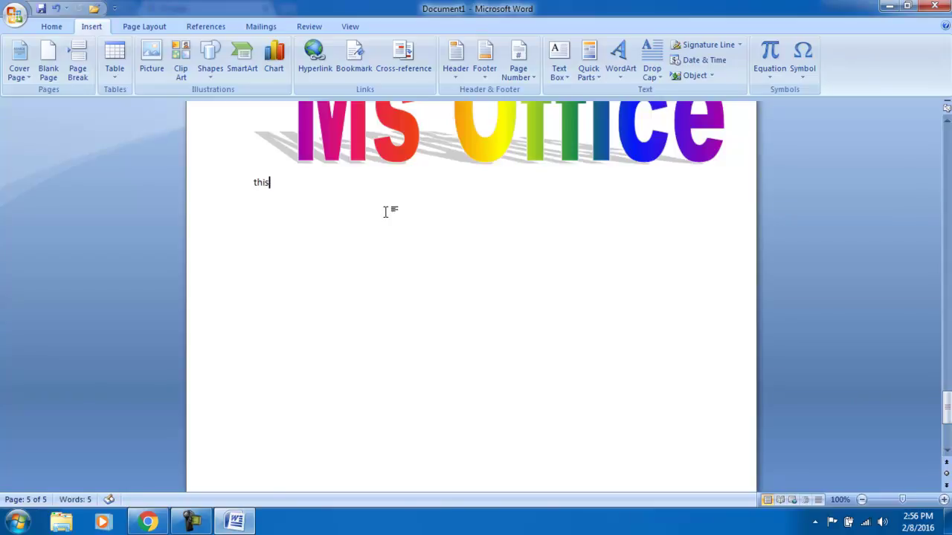
key(Return)
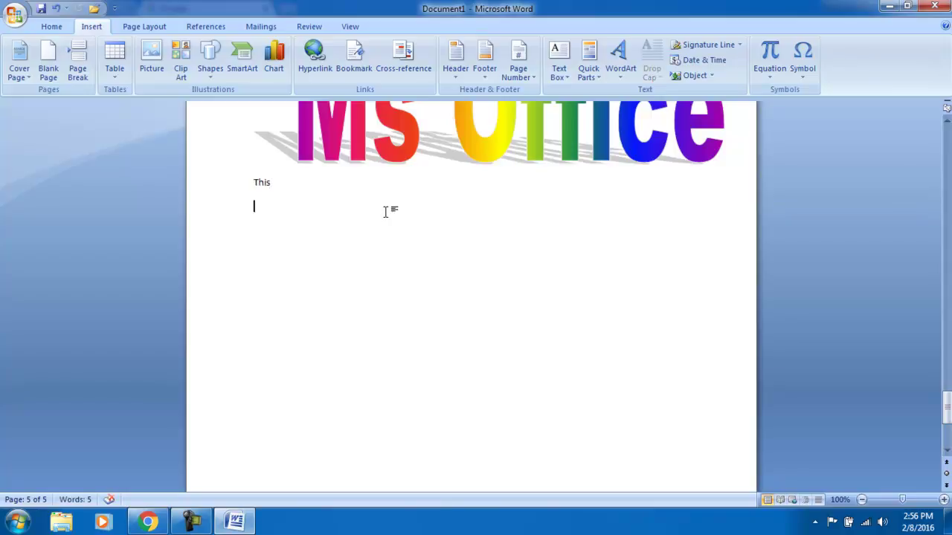
text(the)
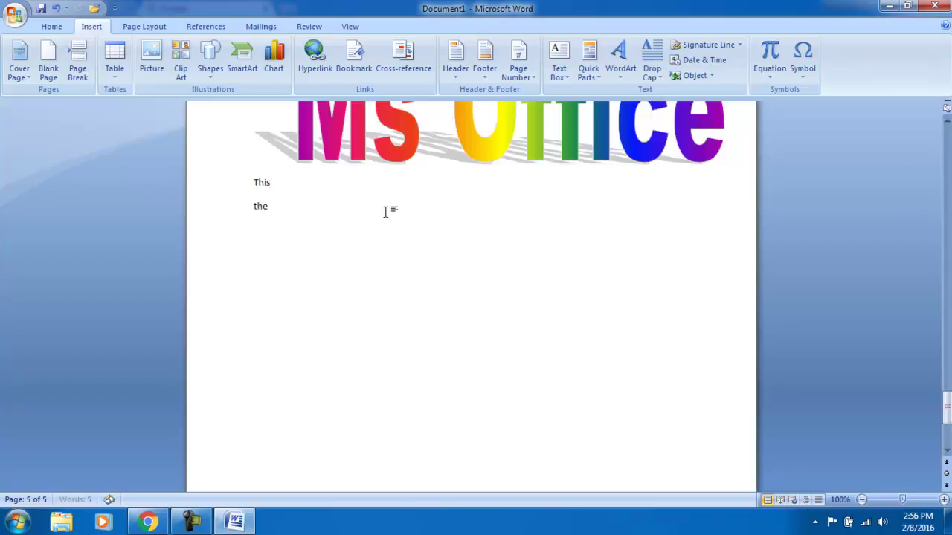
key(Return)
text(th)
text(e)
key(Home)
key(Delete)
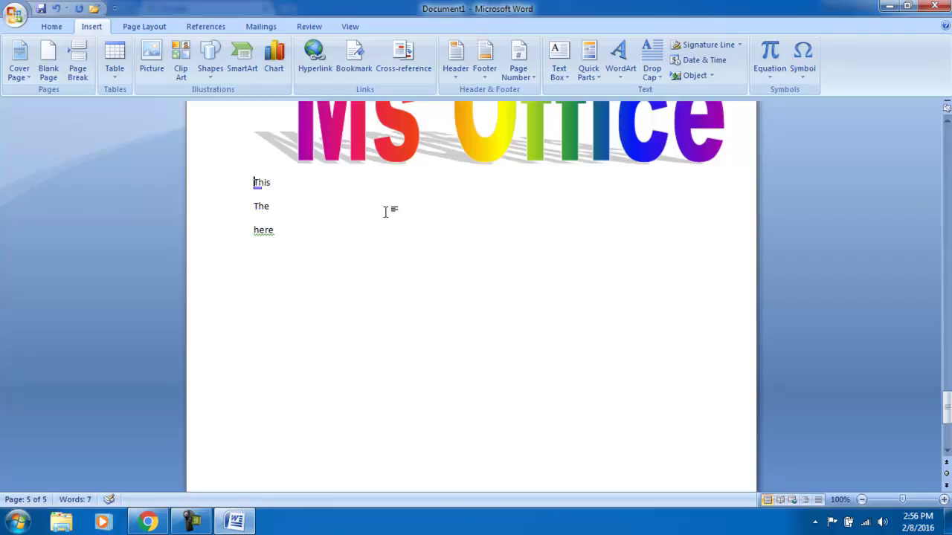
key(Delete)
key(Delete)
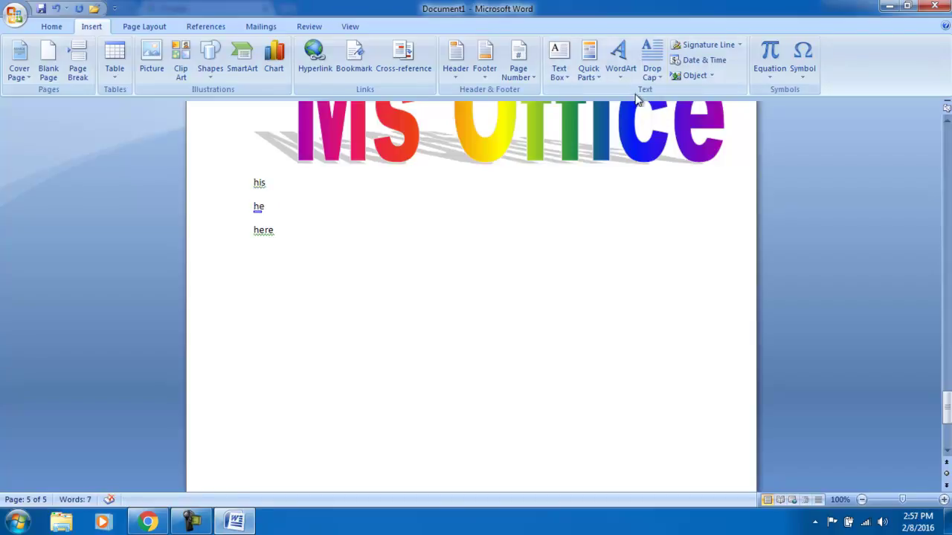
Step: Restore the leading t at the start of the typed lines
click(652, 66)
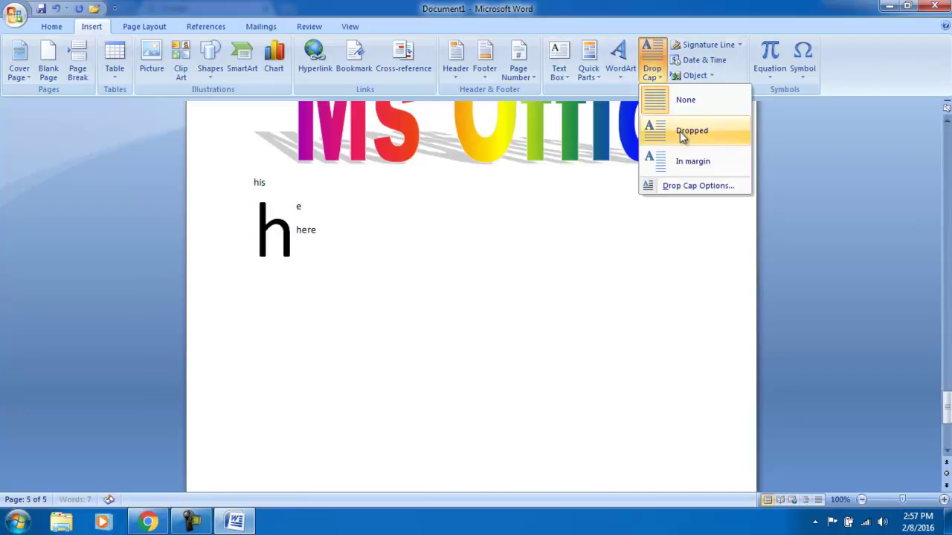
click(251, 183)
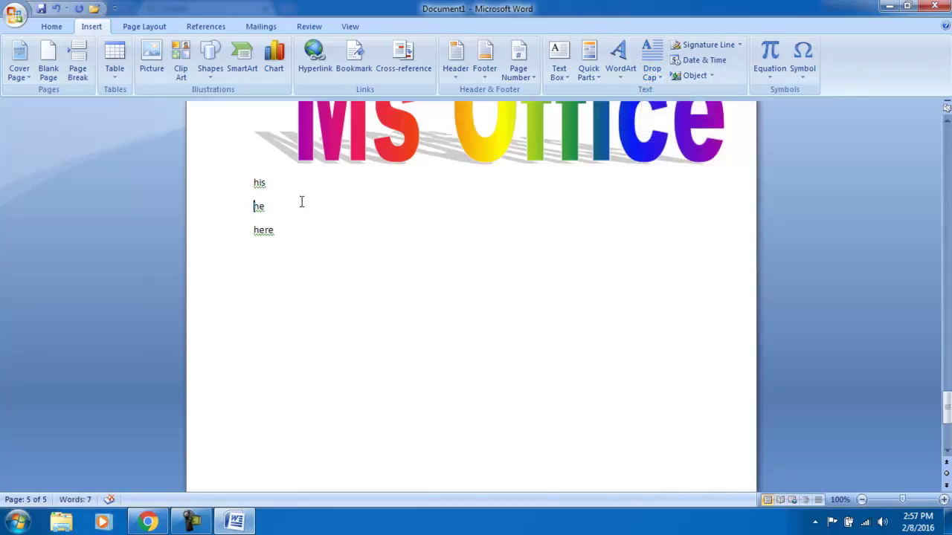
text(t)
key(Down)
key(Down)
text(t)
key(Down)
text(t)
Step: Delete the extra lines below, leaving only the word this
click(652, 60)
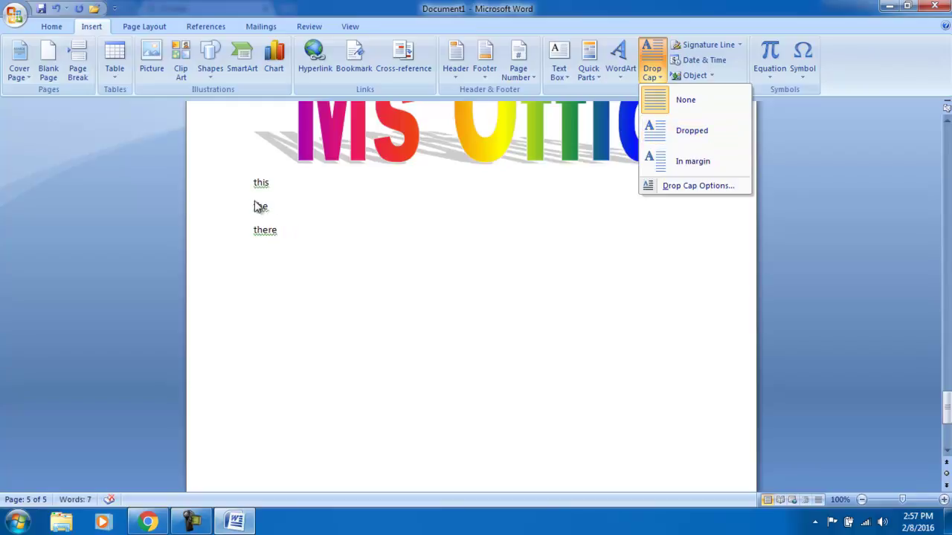
key(Escape)
key(Delete)
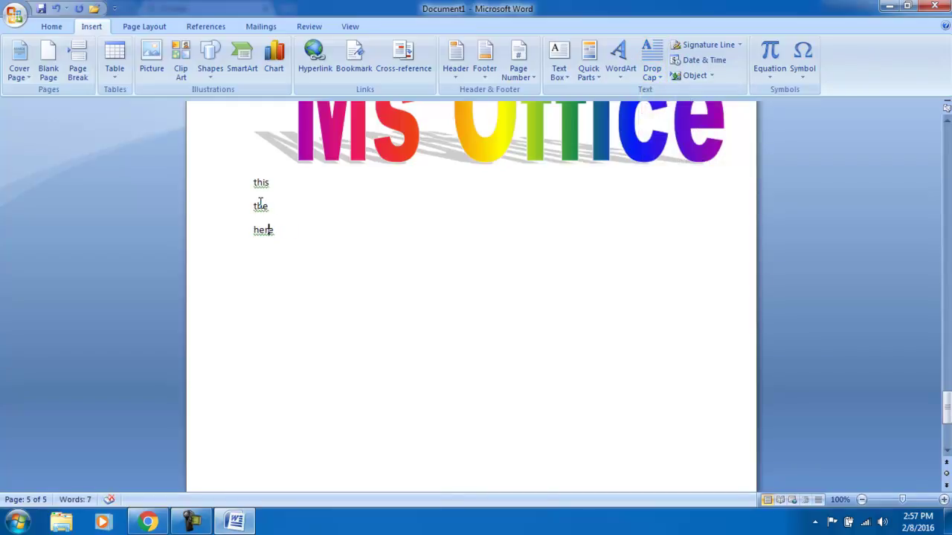
key(shift+Home)
key(shift+Up)
key(Delete)
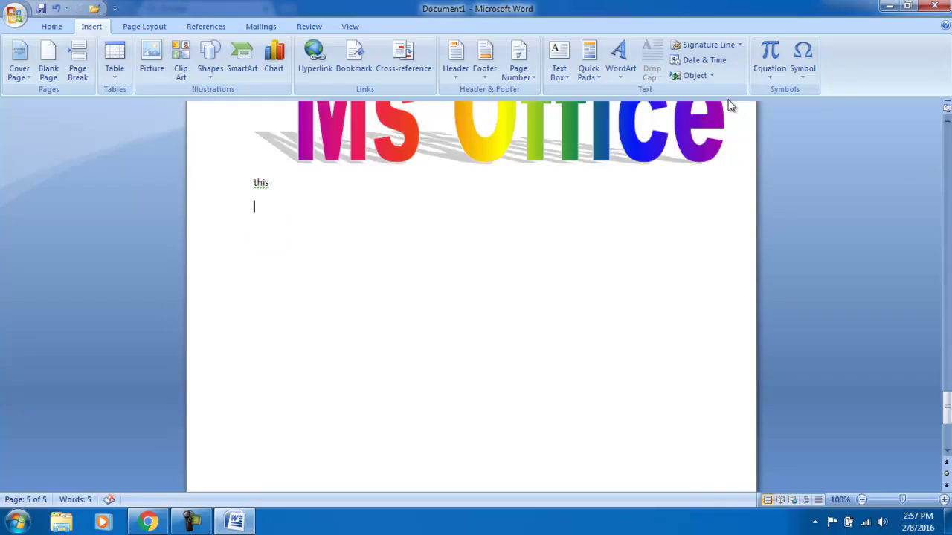
Step: Make the t of this a dropped capital and type 'here' beside it
click(259, 181)
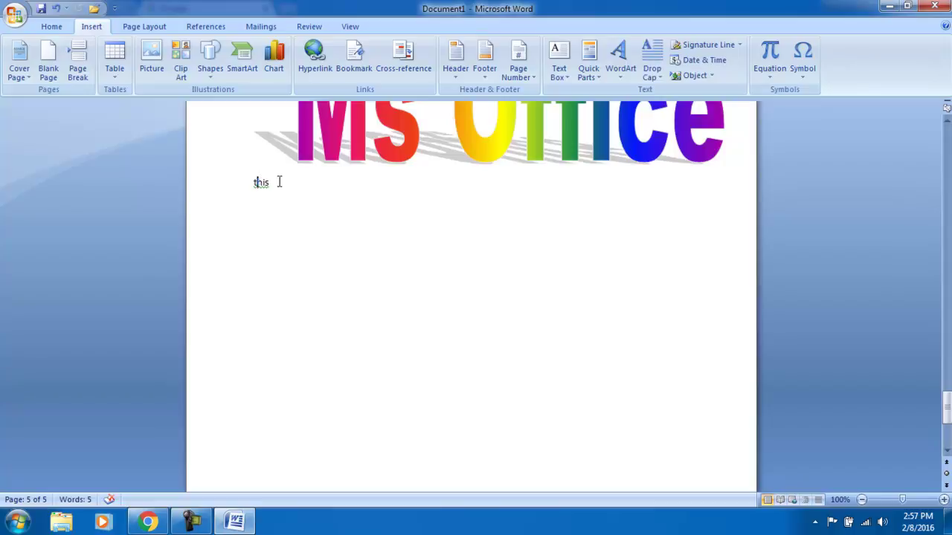
click(654, 67)
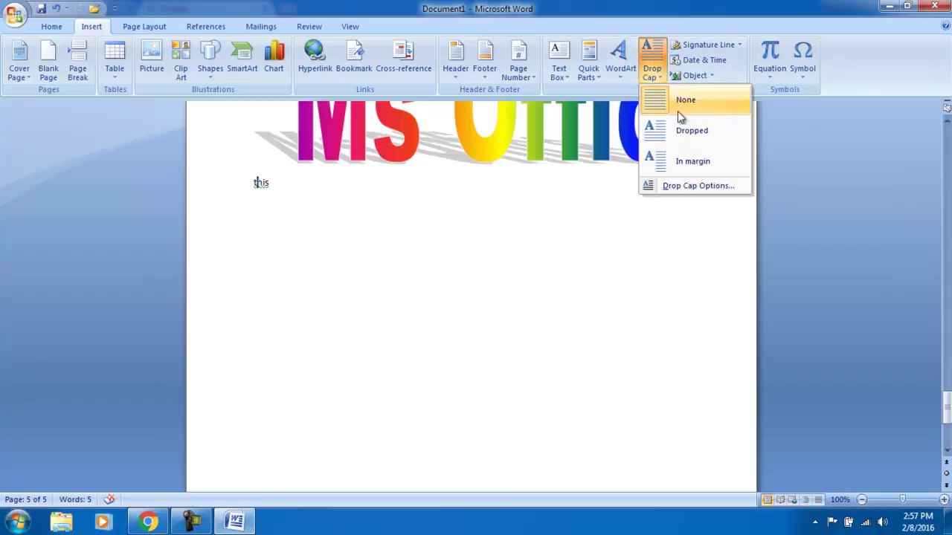
click(679, 134)
click(305, 192)
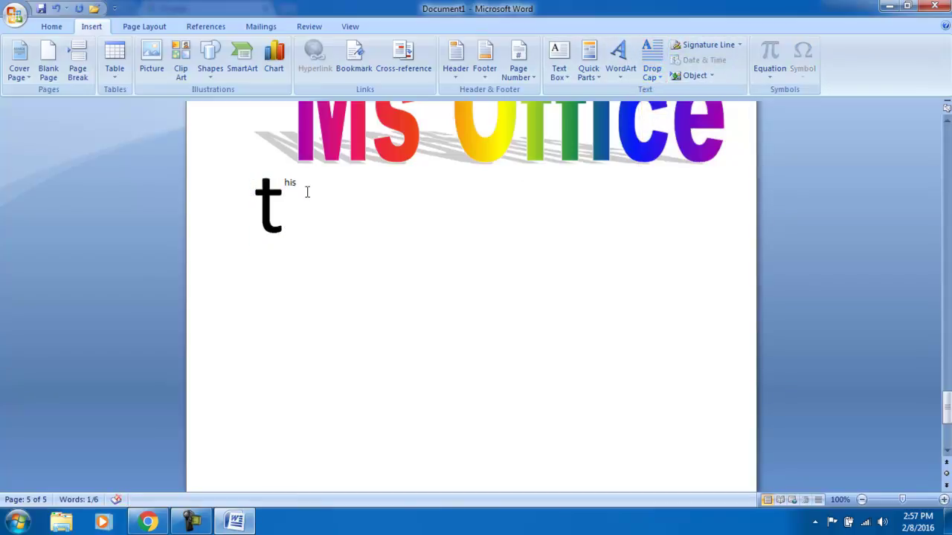
click(310, 208)
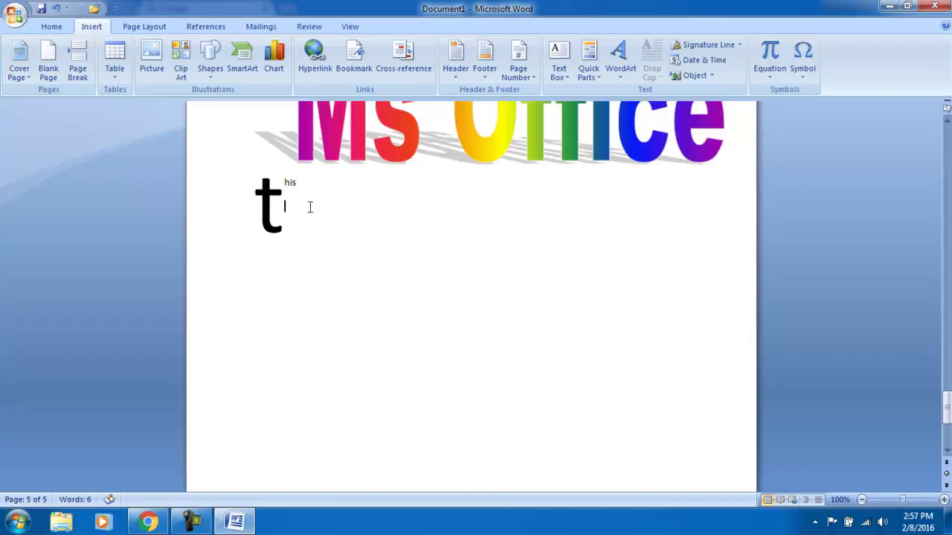
text(here)
Step: Insert the built-in Binomial Theorem equation below the drop-cap lines and move the cursor beneath it
click(767, 71)
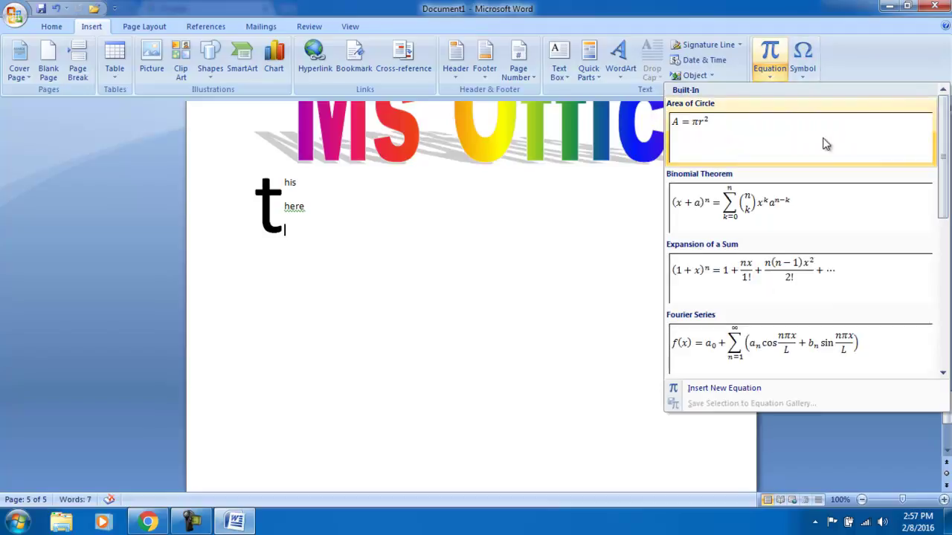
click(795, 225)
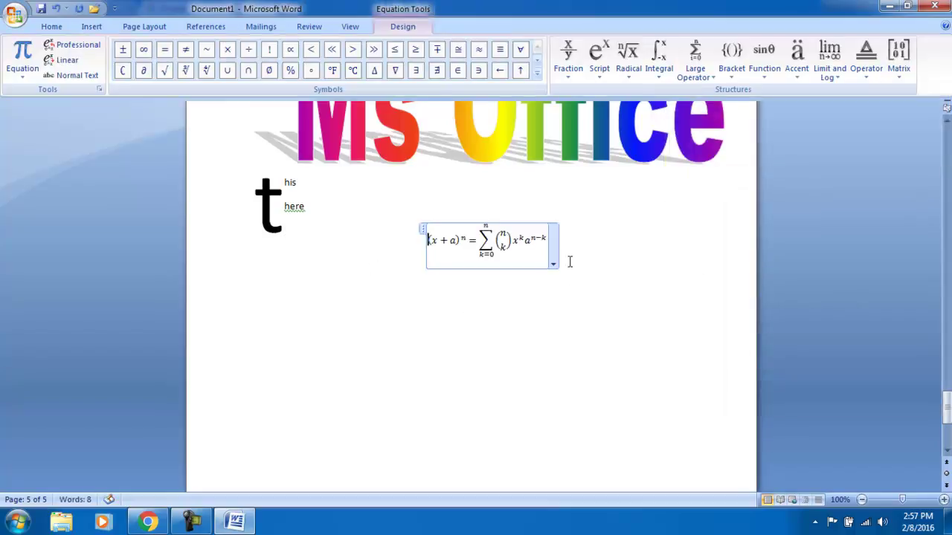
click(491, 291)
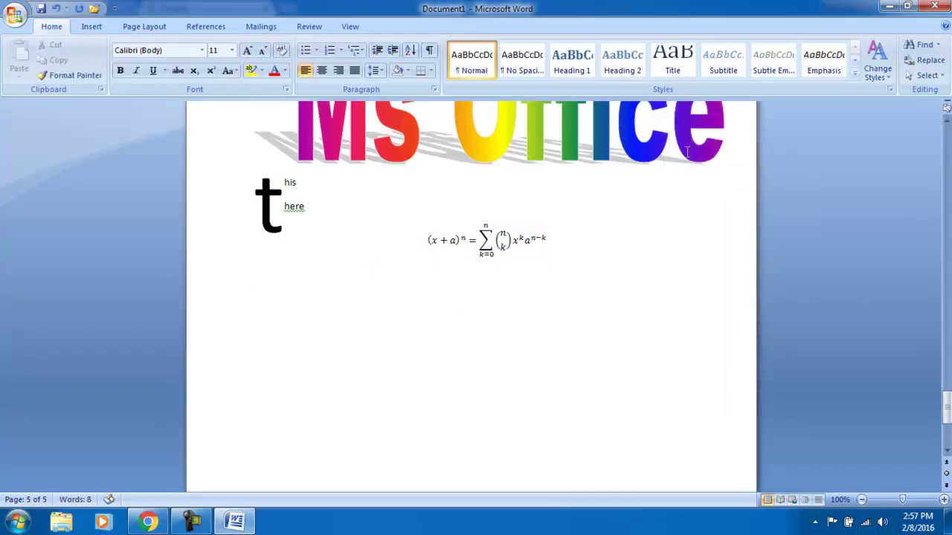
click(89, 27)
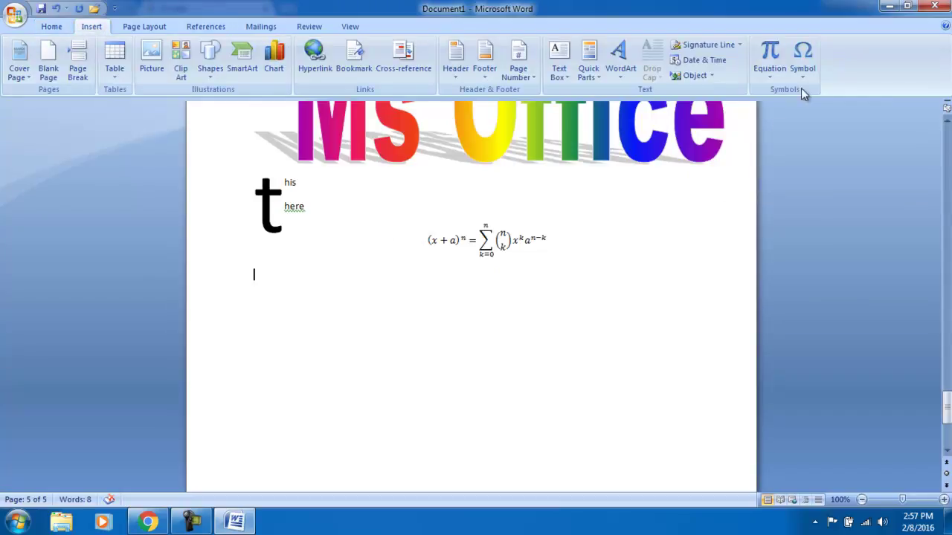
click(805, 69)
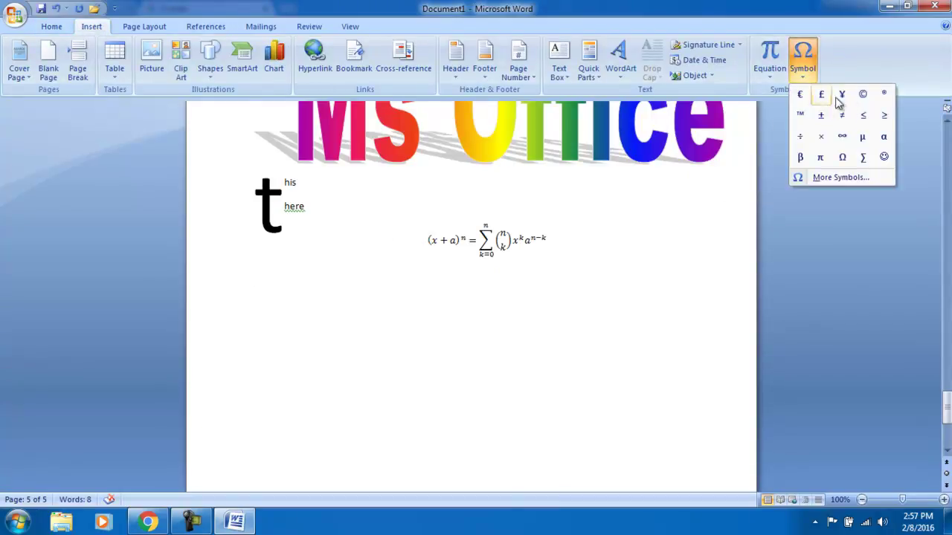
Step: Insert the combining enclosing circle symbol on the line below the equation
click(845, 176)
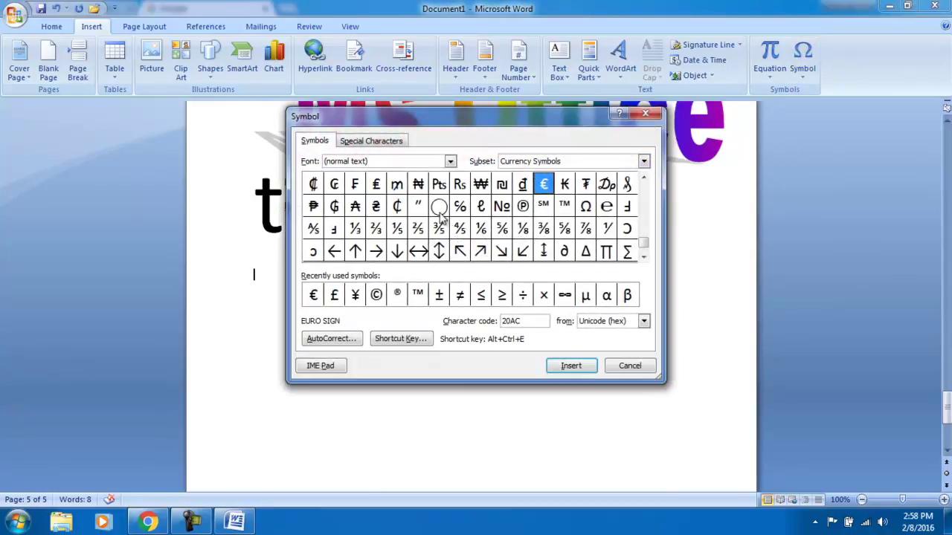
click(439, 207)
click(571, 366)
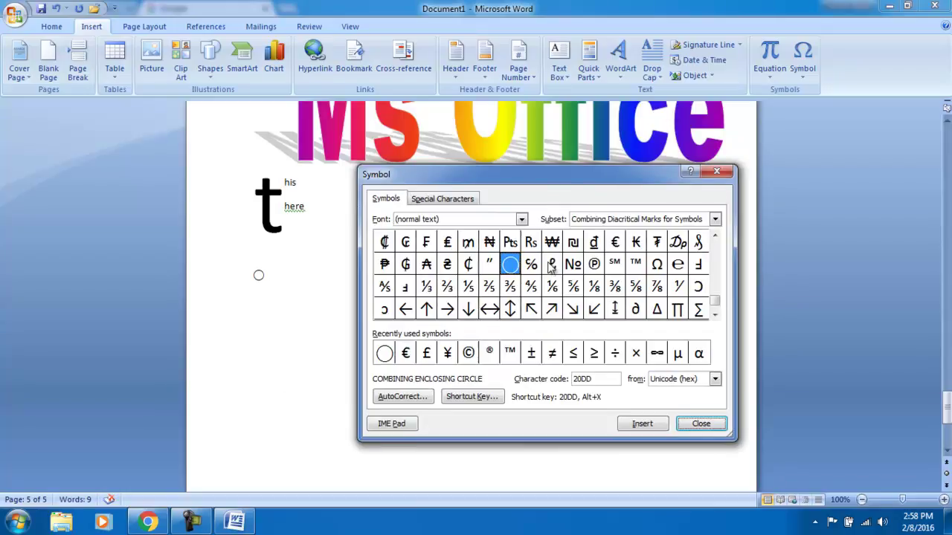
Step: Insert a capital X in the Algerian font after the circle
click(522, 219)
click(422, 260)
click(552, 309)
click(644, 426)
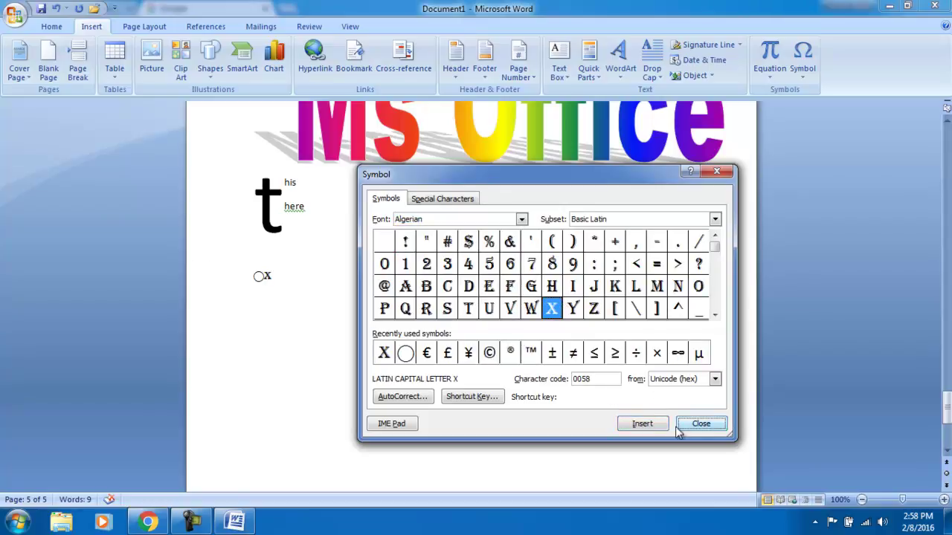
click(701, 424)
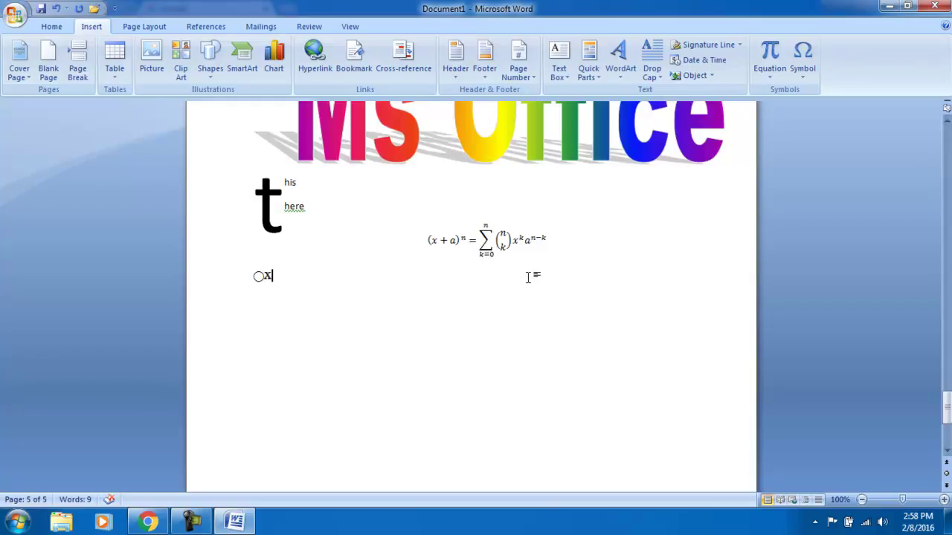